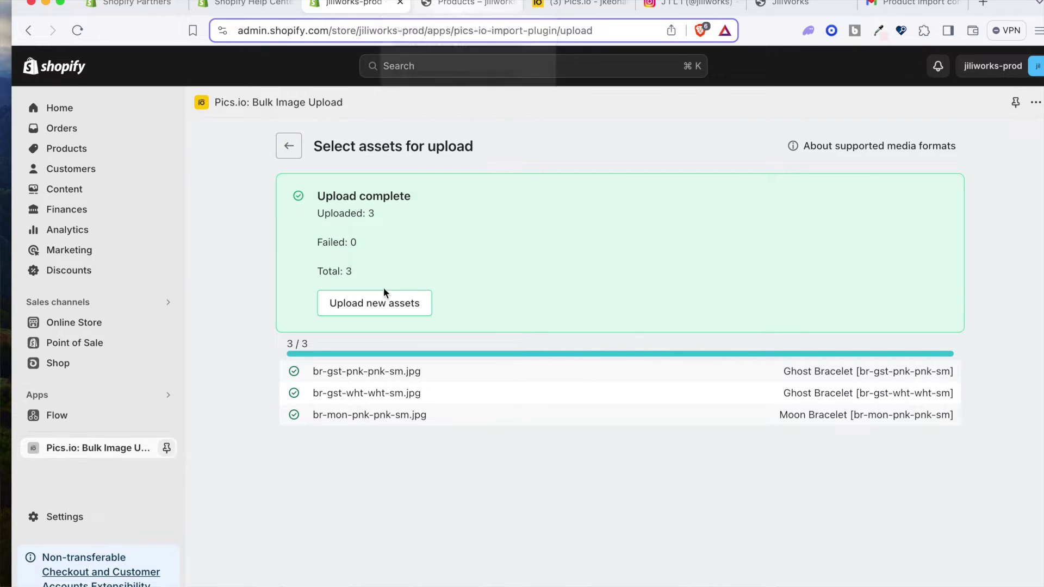
Open the Ghost Bracelet on the storefront and switch its color between White and Pink to check the variant images
{"action": "left_click", "coordinate": [460, 9]}
{"action": "left_click", "coordinate": [671, 384]}
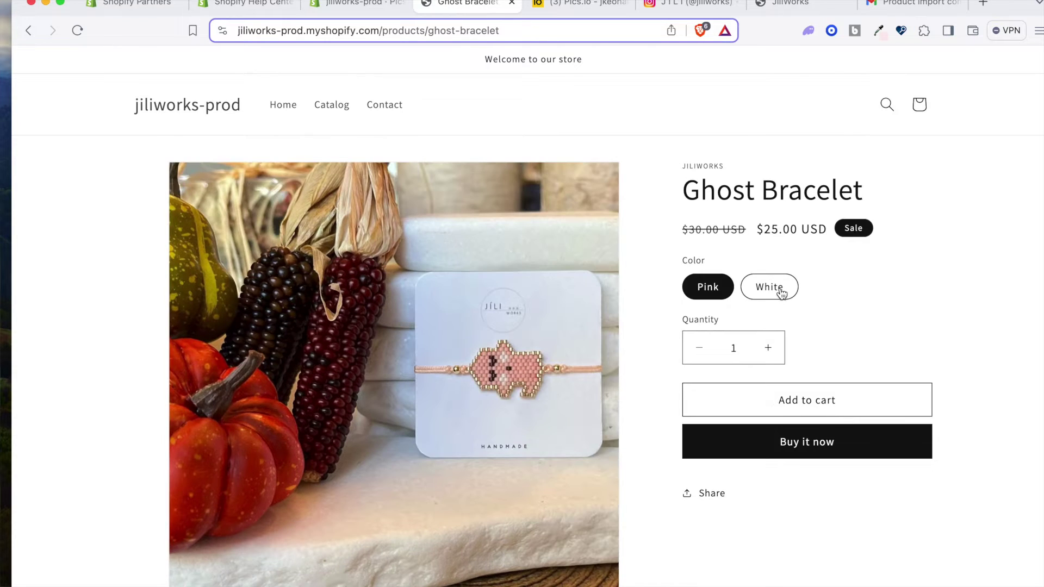
{"action": "left_click", "coordinate": [781, 292]}
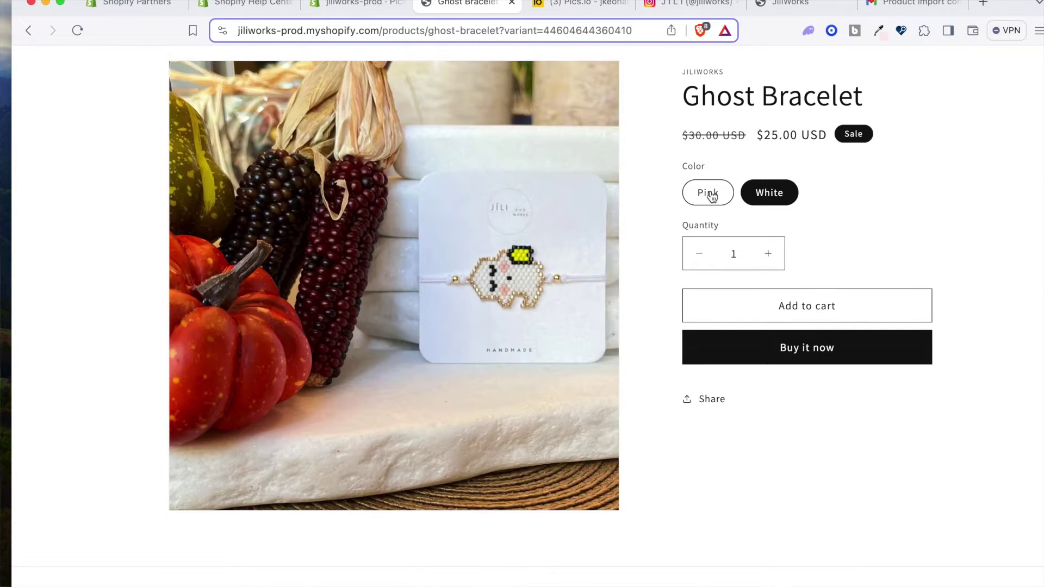
{"action": "left_click", "coordinate": [715, 196]}
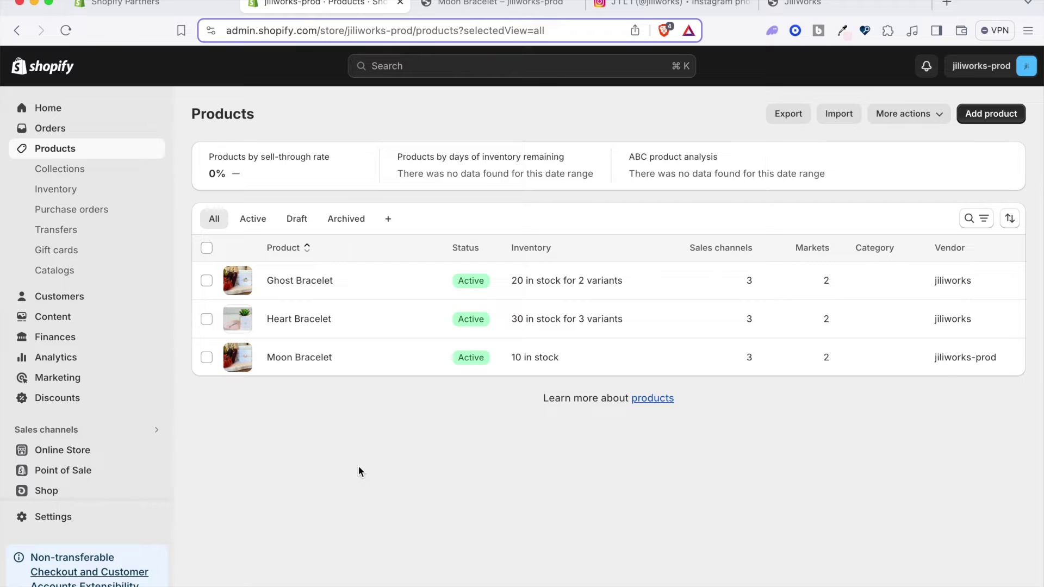
Review the Ghost Bracelet's media, variants and SKUs in the store admin, and return to the product list
{"action": "left_click", "coordinate": [299, 280]}
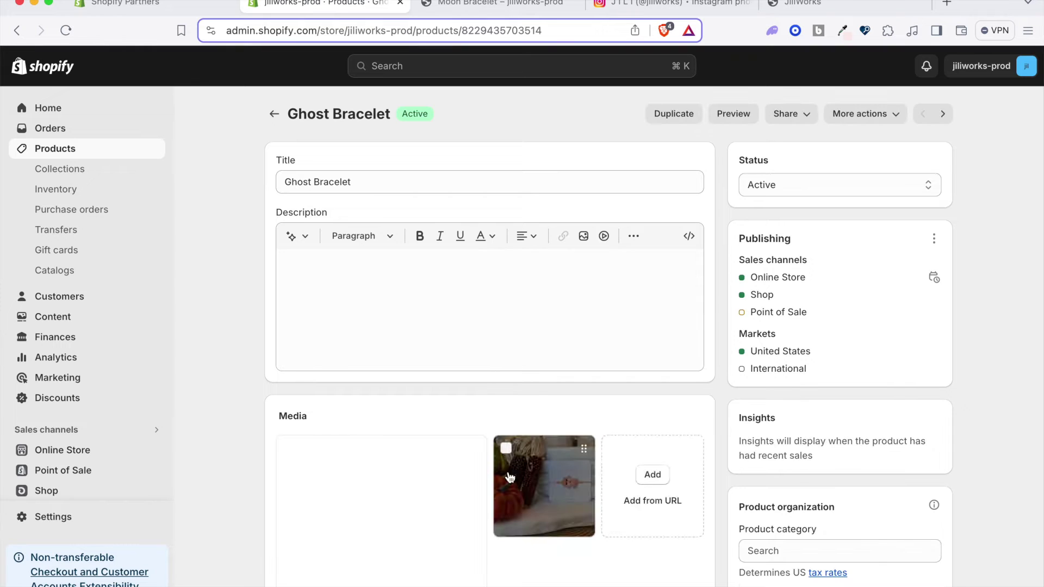
{"action": "scroll", "coordinate": [509, 475], "scroll_direction": "down", "scroll_amount": 2}
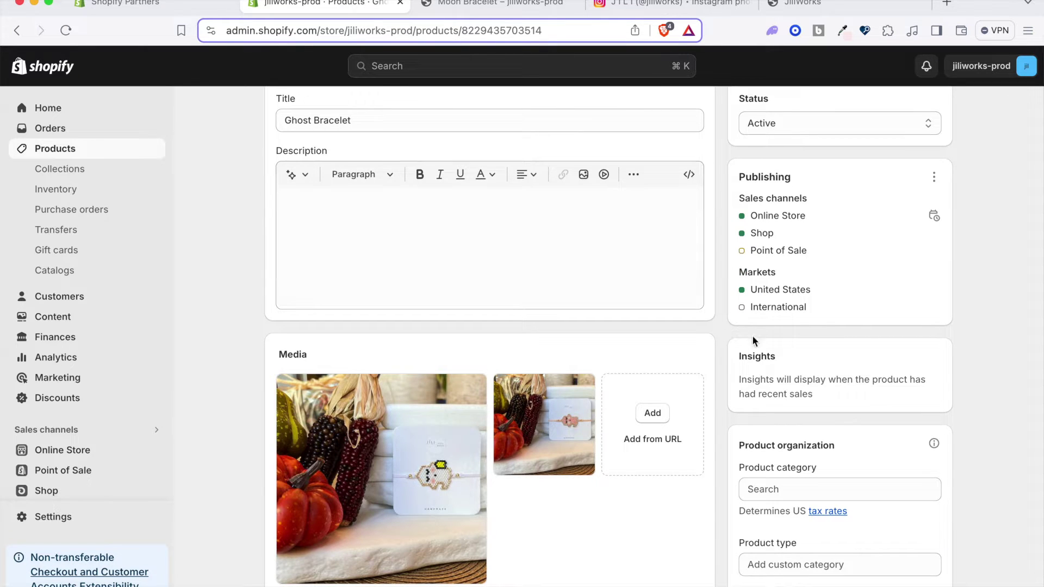
{"action": "scroll", "coordinate": [721, 357], "scroll_direction": "down", "scroll_amount": 5}
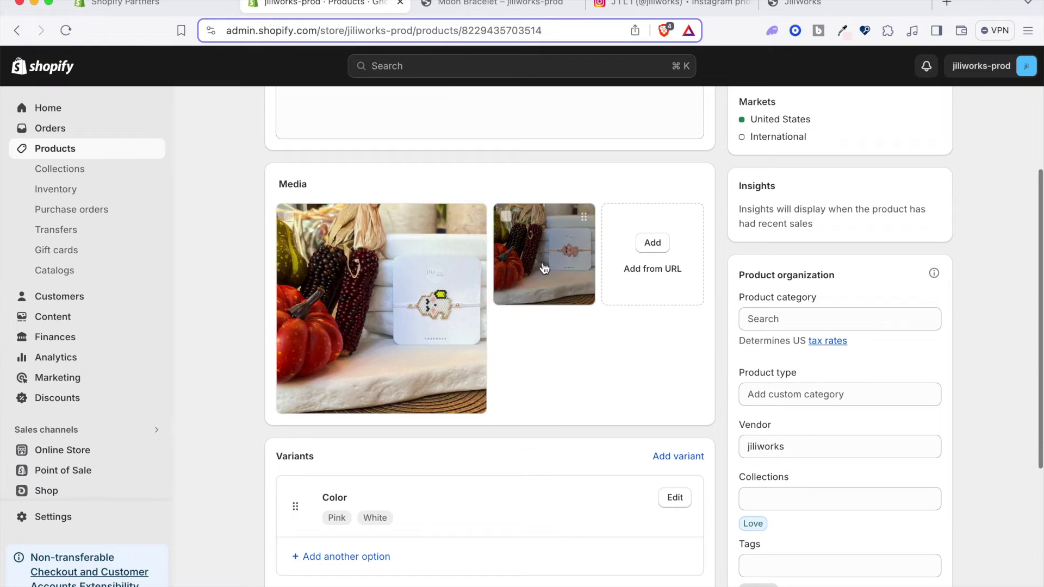
{"action": "scroll", "coordinate": [733, 438], "scroll_direction": "down", "scroll_amount": 8}
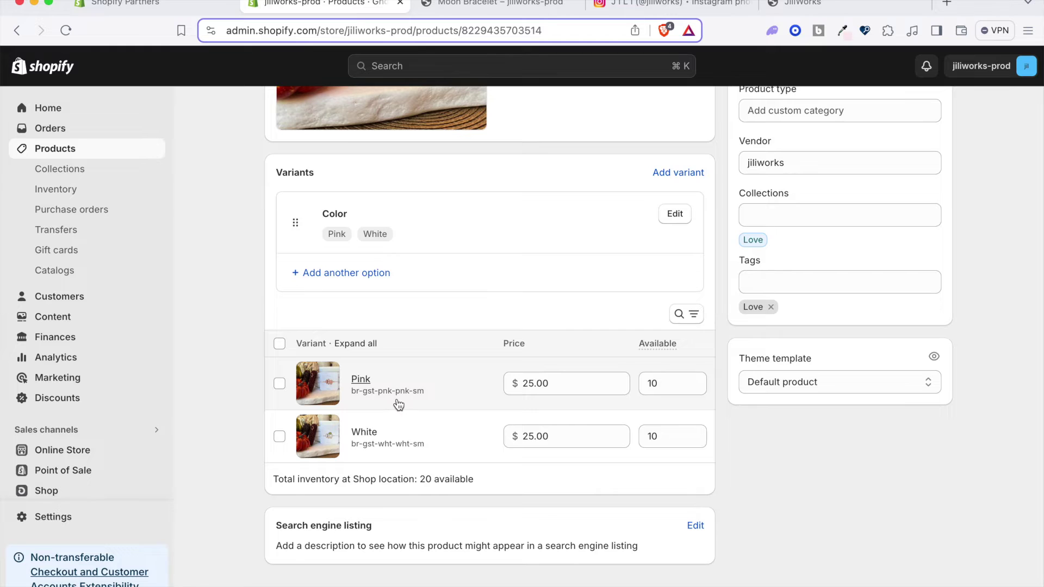
{"action": "scroll", "coordinate": [396, 405], "scroll_direction": "up", "scroll_amount": 10}
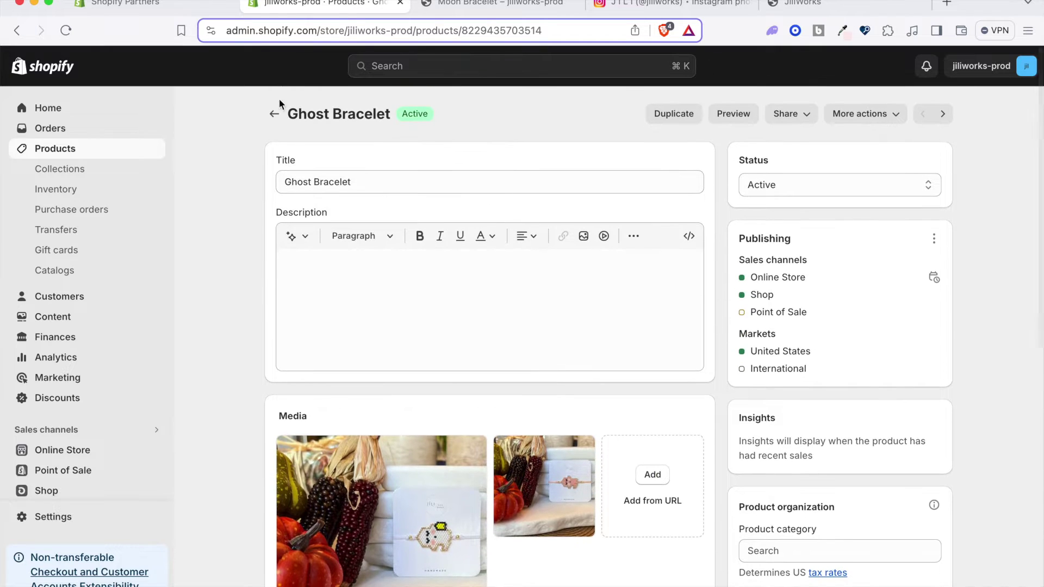
{"action": "left_click", "coordinate": [274, 117]}
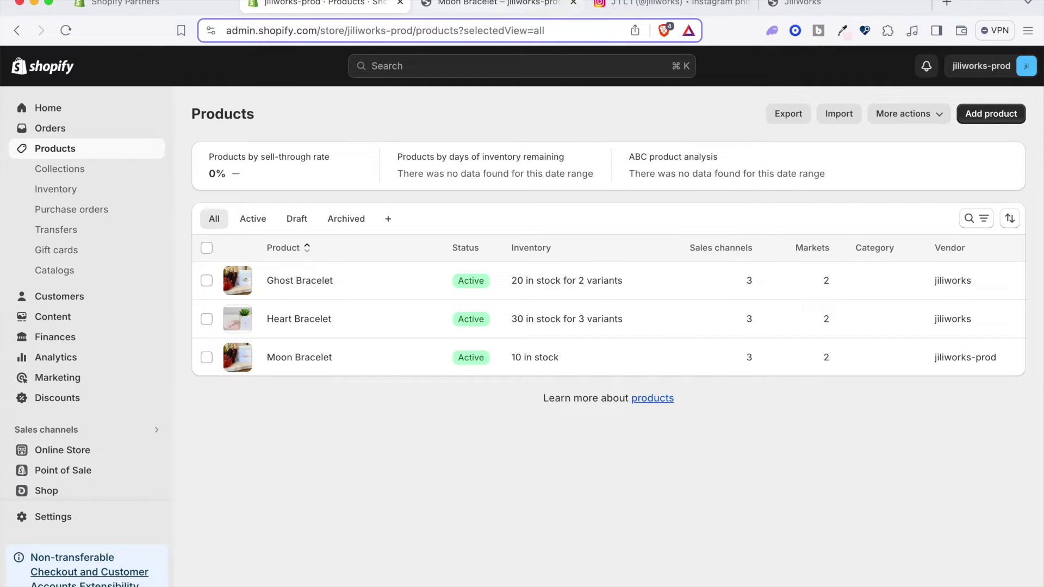
Open the Ghost Bracelet from the storefront catalog and compare the images of its White and Pink variants
{"action": "left_click", "coordinate": [509, 4]}
{"action": "left_click", "coordinate": [311, 106]}
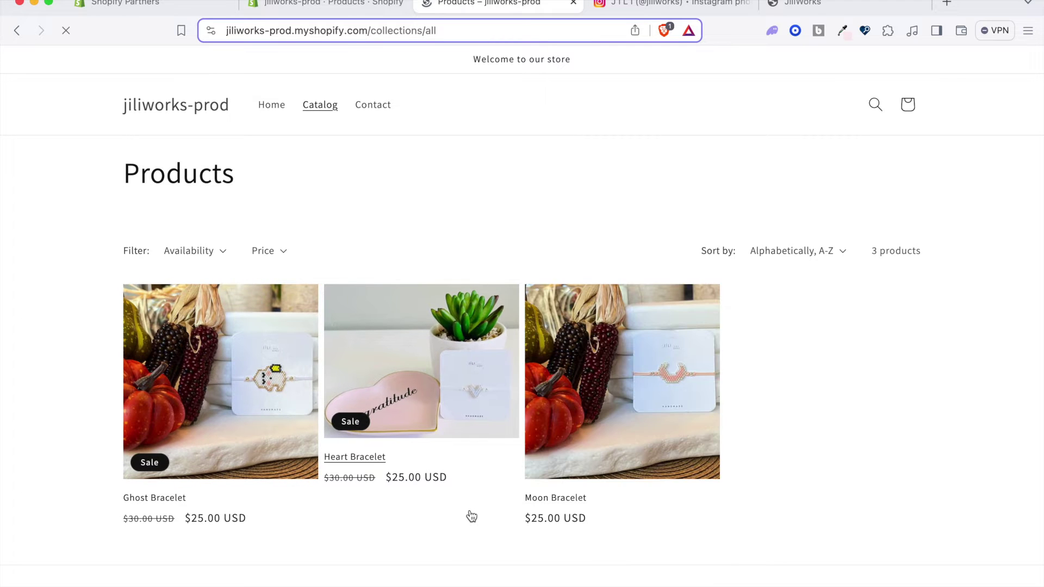
{"action": "left_click", "coordinate": [275, 305]}
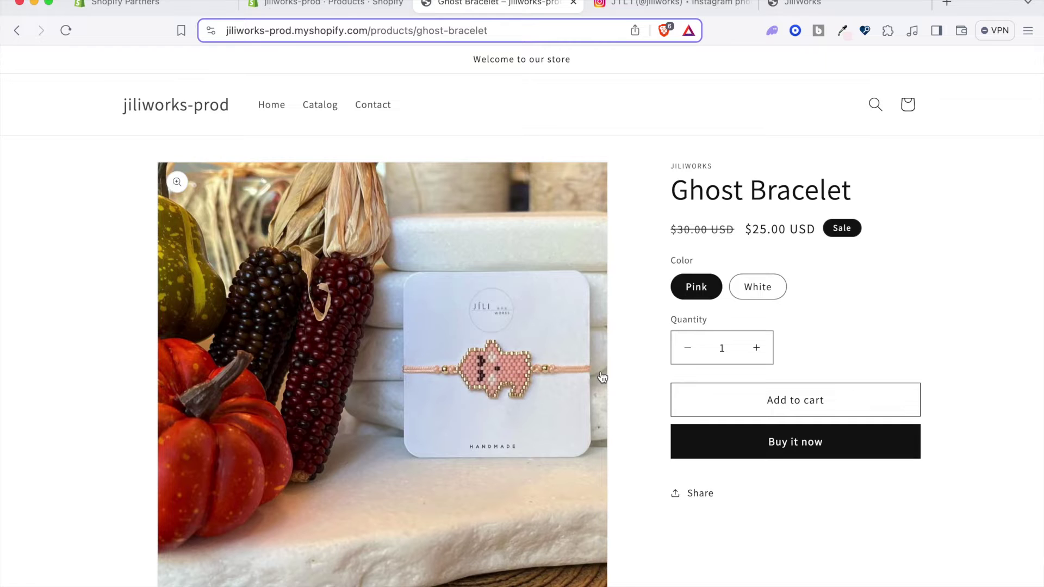
{"action": "scroll", "coordinate": [601, 377], "scroll_direction": "down", "scroll_amount": 2}
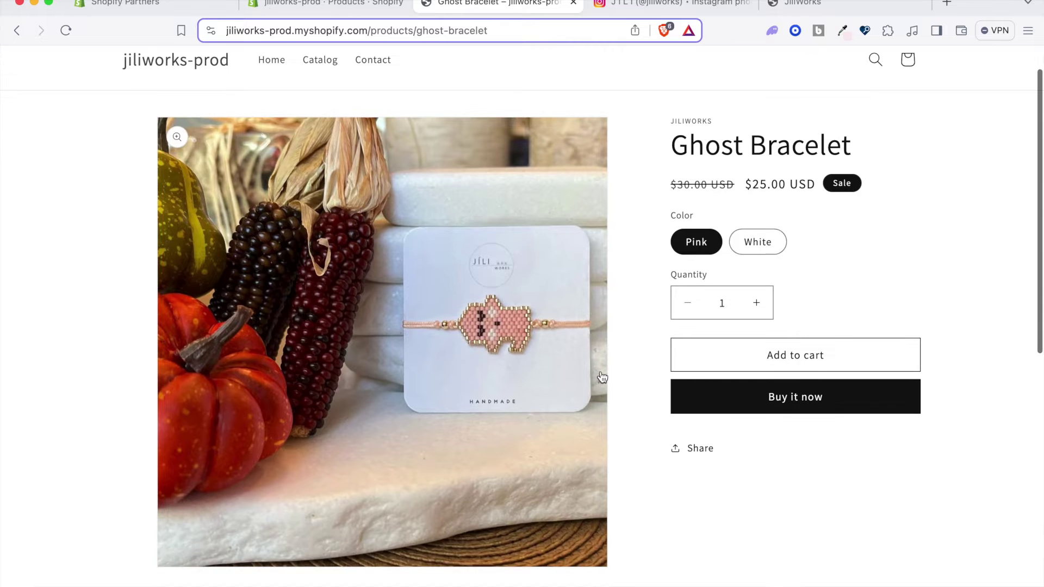
{"action": "left_click", "coordinate": [759, 242]}
{"action": "scroll", "coordinate": [758, 245], "scroll_direction": "down", "scroll_amount": 2}
{"action": "left_click", "coordinate": [696, 196]}
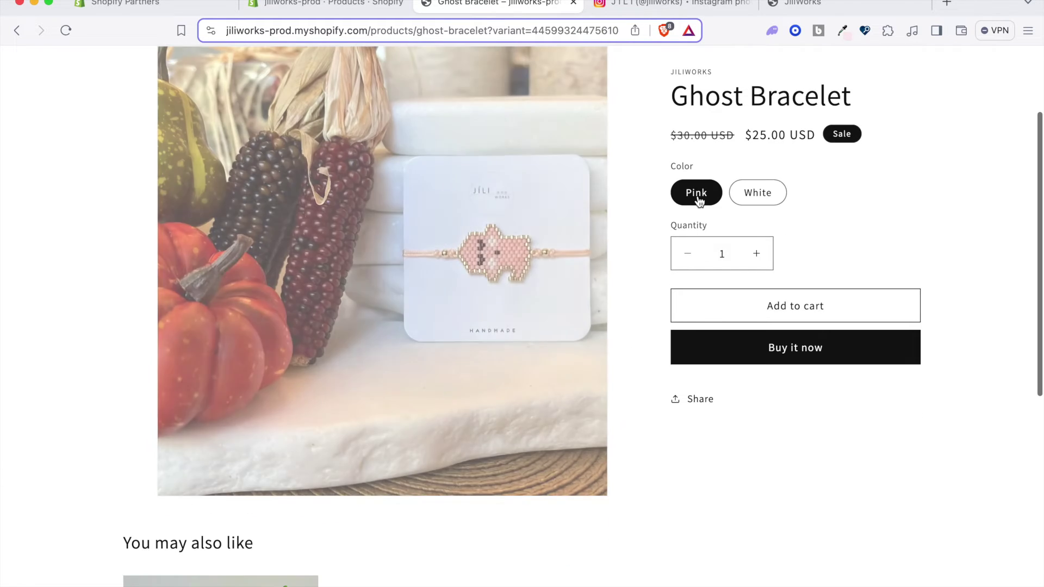
{"action": "scroll", "coordinate": [698, 197], "scroll_direction": "up", "scroll_amount": 4}
Examine the image files stored under the admin's Content section, and return to the product list
{"action": "left_click", "coordinate": [348, 4]}
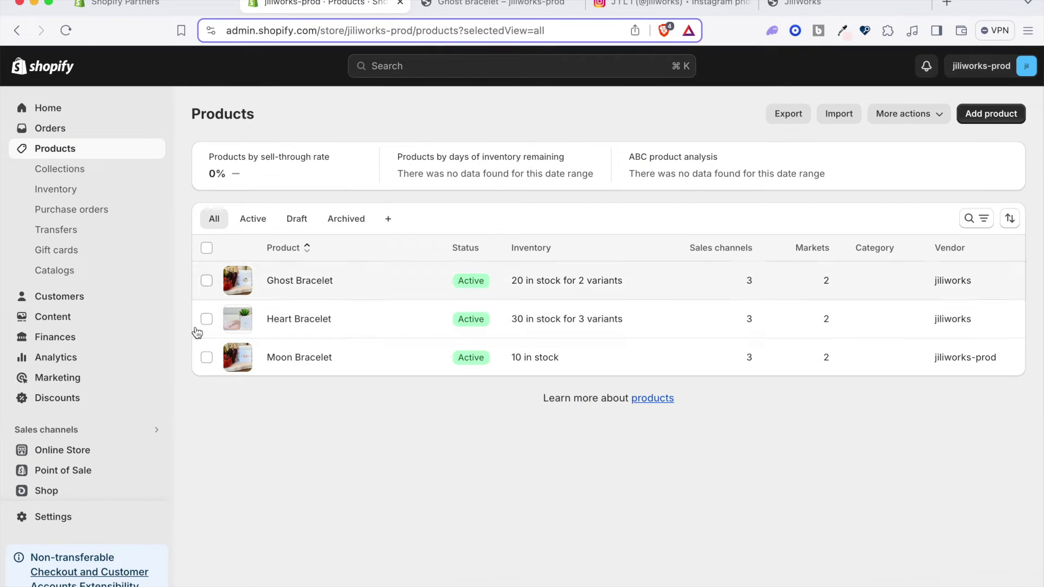
{"action": "left_click", "coordinate": [62, 317]}
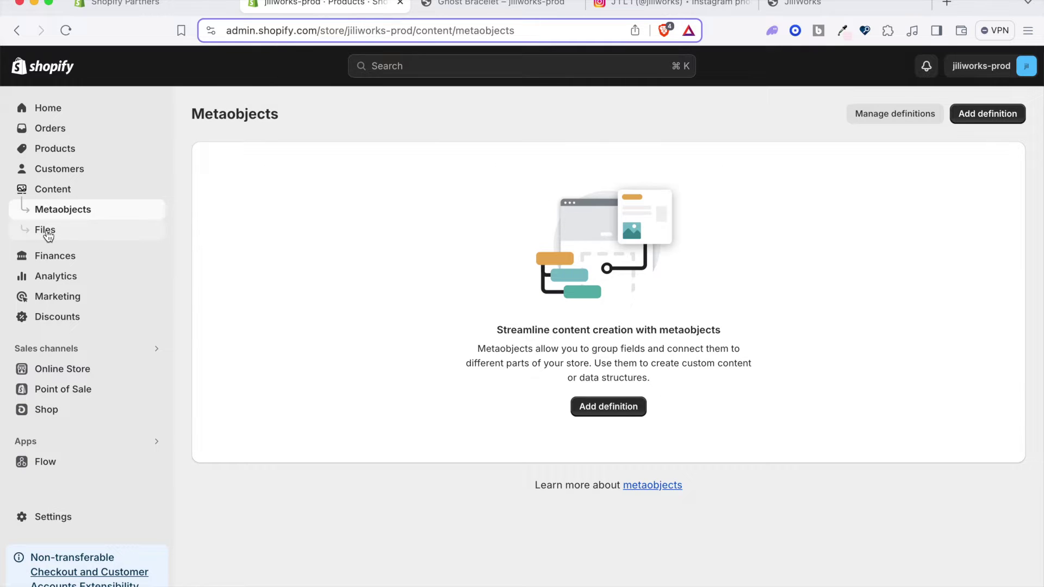
{"action": "left_click", "coordinate": [47, 233]}
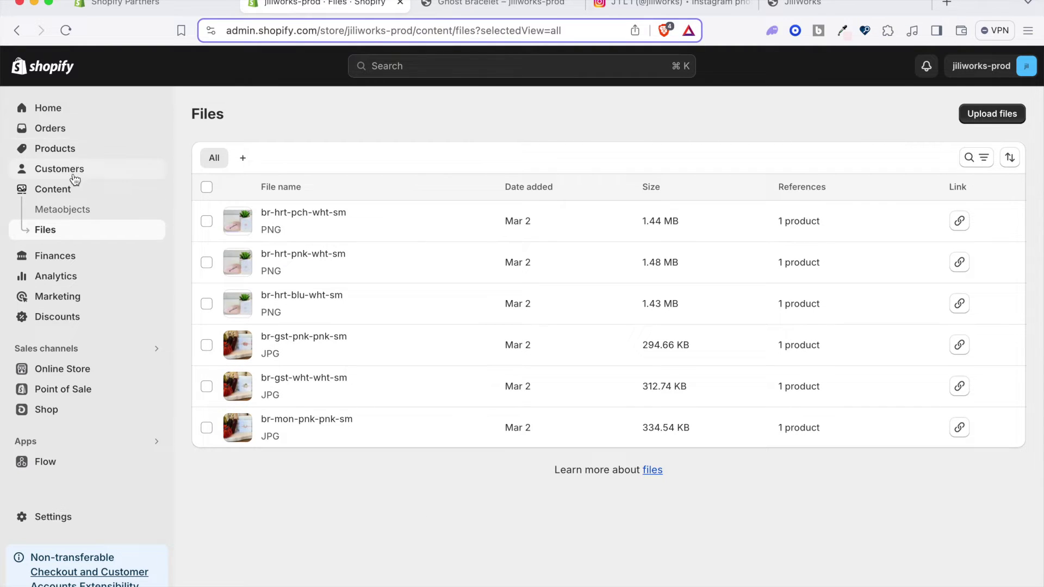
{"action": "left_click", "coordinate": [70, 148]}
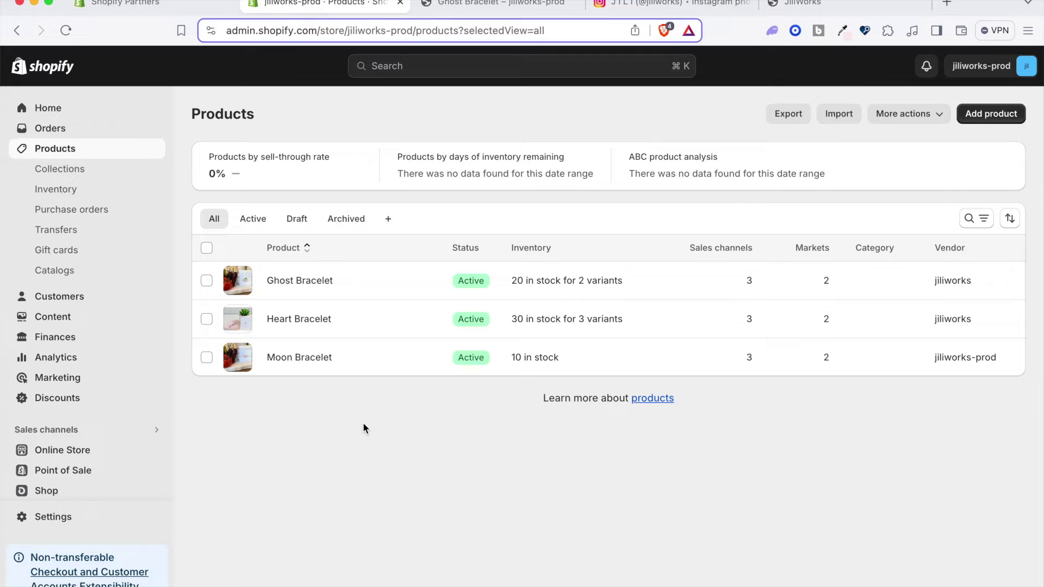
Examine the product CSV spreadsheet and its product_csv folder, and return to the store's product list
{"action": "mouse_move", "coordinate": [768, 581]}
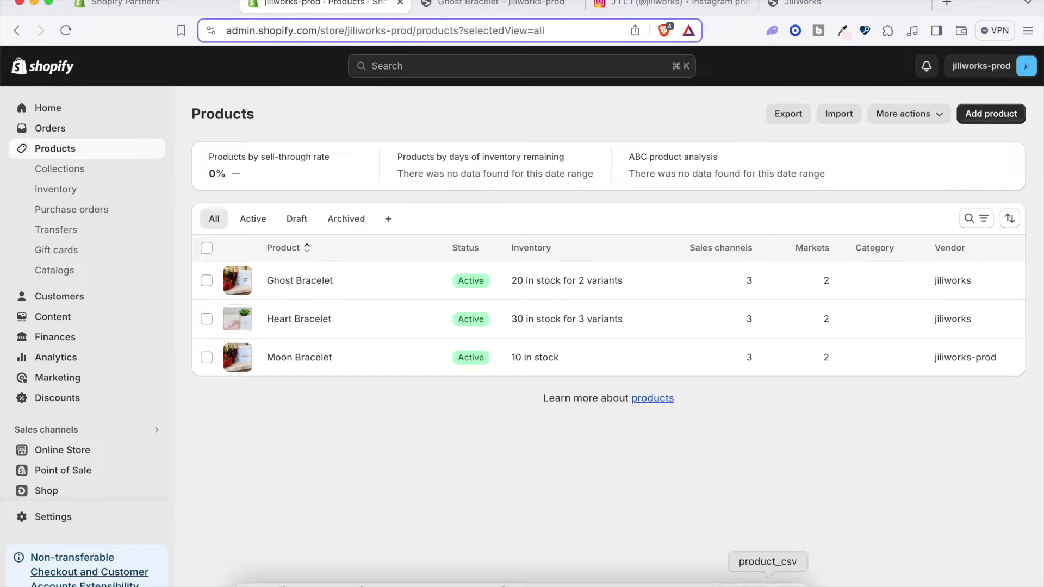
{"action": "left_click", "coordinate": [767, 581]}
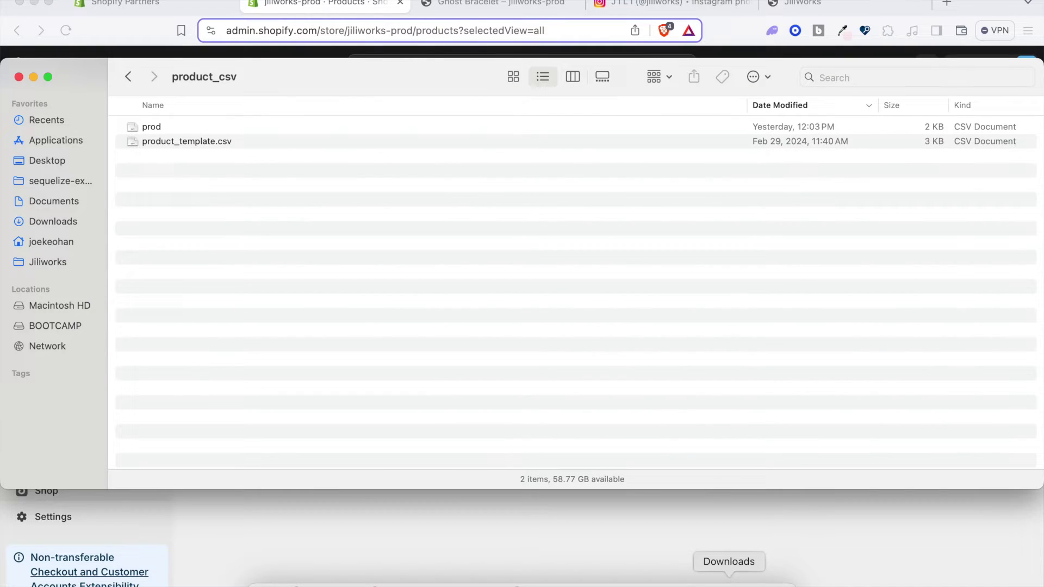
{"action": "left_click", "coordinate": [730, 580]}
{"action": "left_click", "coordinate": [729, 581]}
{"action": "left_click", "coordinate": [757, 581]}
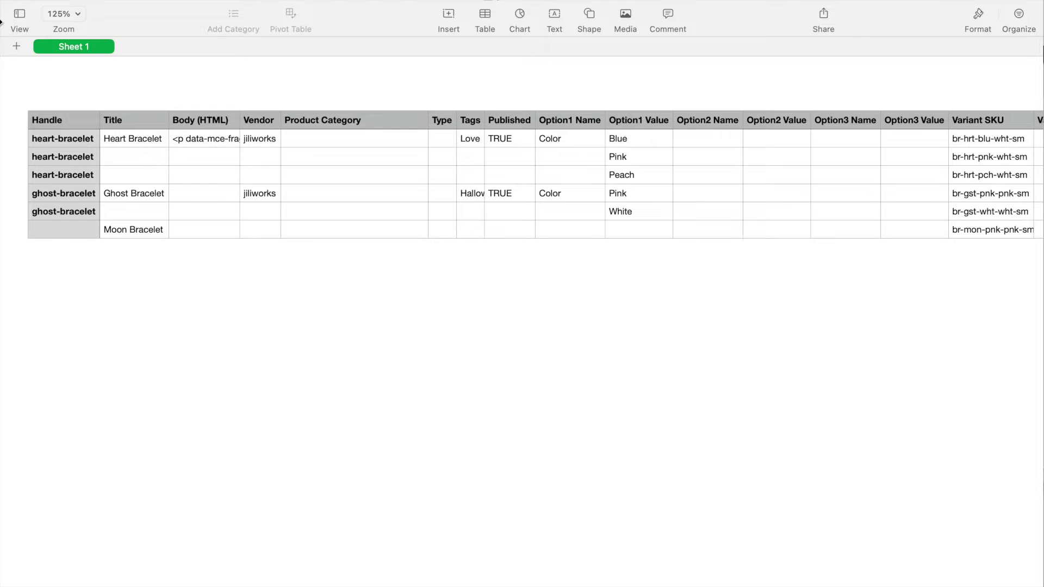
{"action": "left_click", "coordinate": [25, 1]}
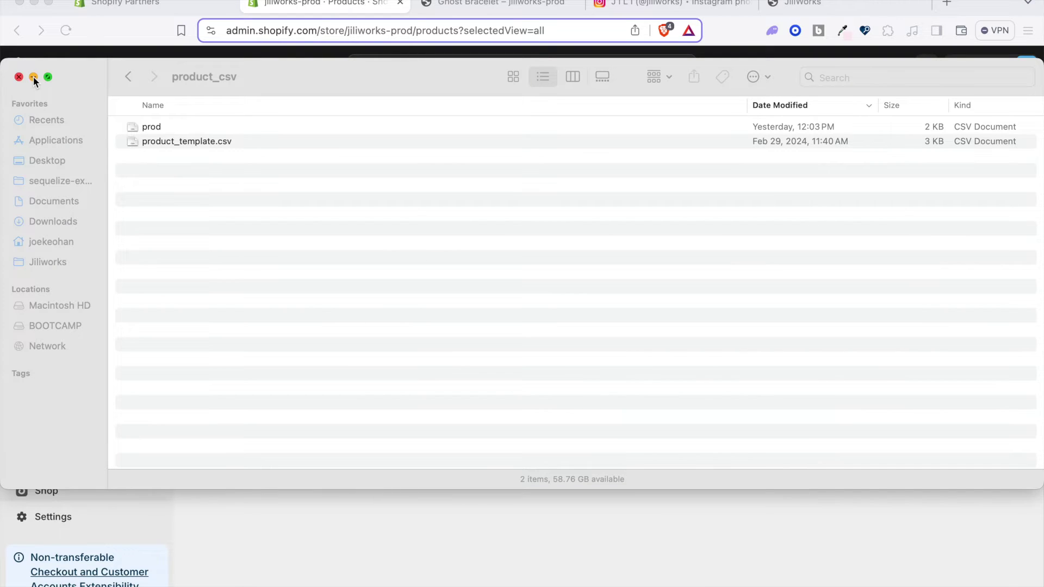
{"action": "left_click", "coordinate": [34, 77]}
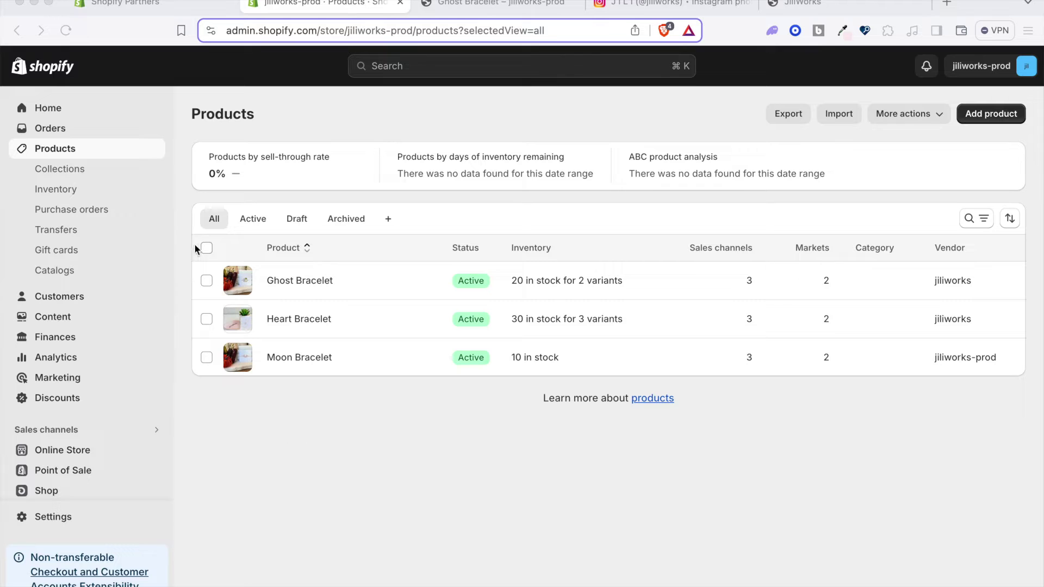
Select all three bracelet products in the store and delete them
{"action": "left_click", "coordinate": [207, 248]}
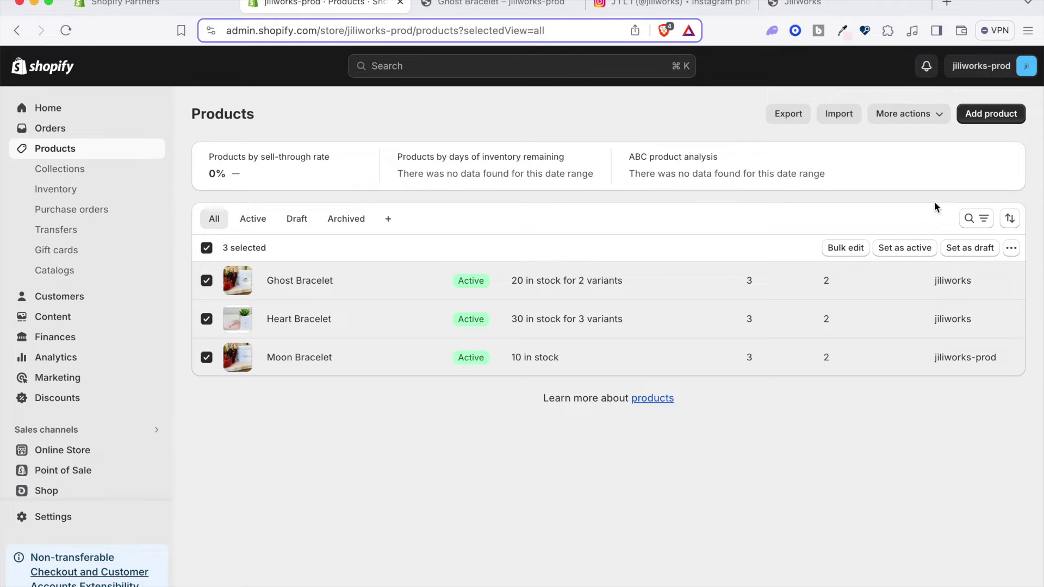
{"action": "left_click", "coordinate": [1011, 248]}
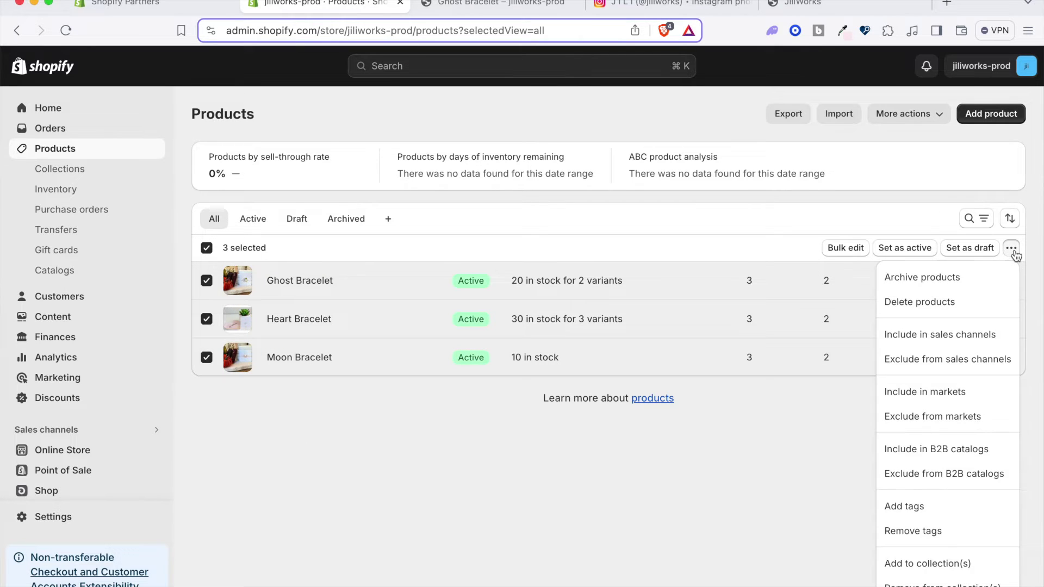
{"action": "left_click", "coordinate": [947, 303]}
{"action": "left_click", "coordinate": [711, 369]}
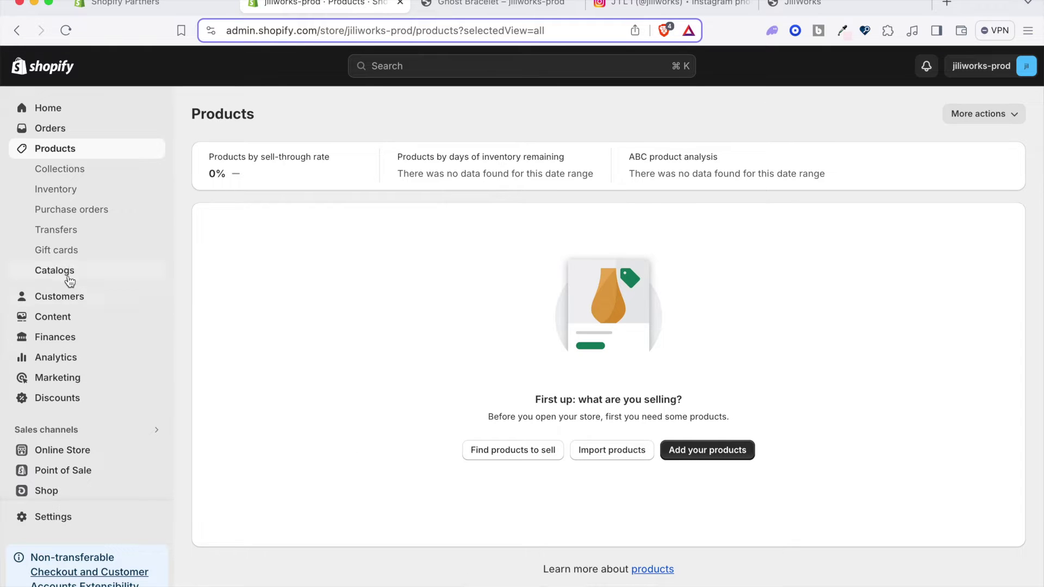
Check the store's Files page for remaining product images, and return to the Products page
{"action": "left_click", "coordinate": [66, 321]}
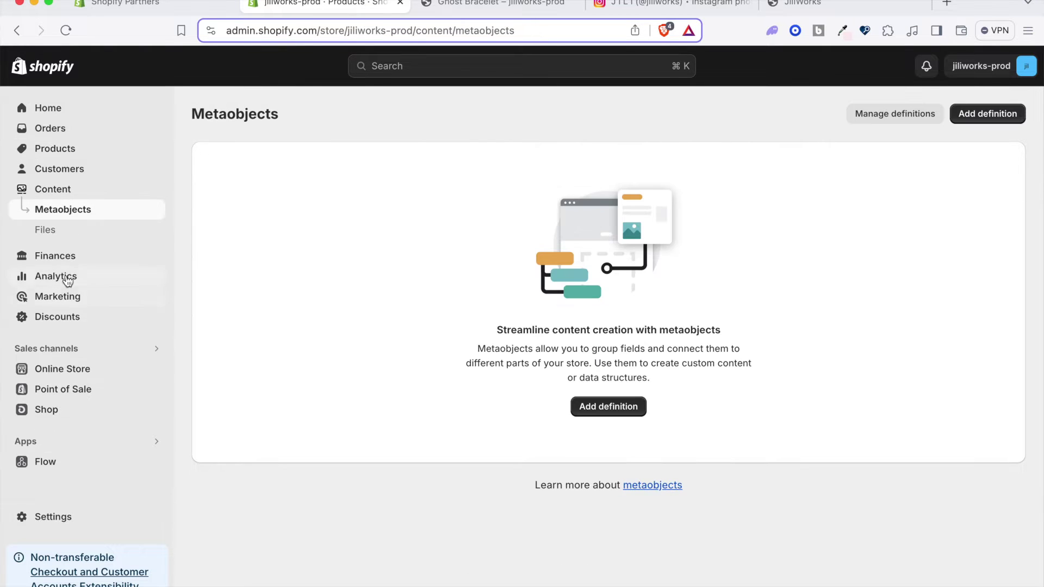
{"action": "left_click", "coordinate": [61, 230]}
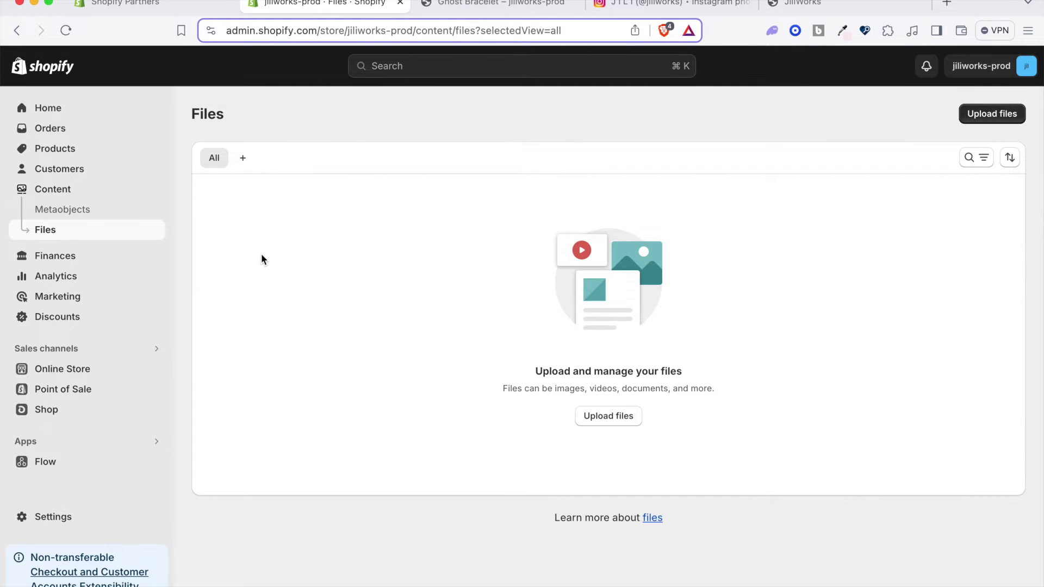
{"action": "left_click", "coordinate": [55, 152]}
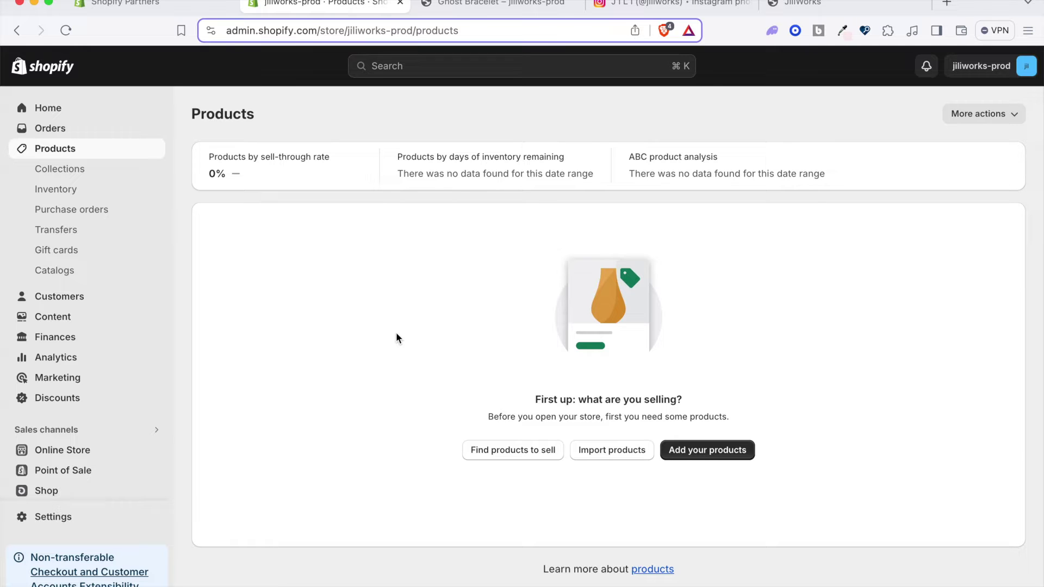
Read the Shopify Help Center article on product CSV files, covering the sample file, formatting and required columns
{"action": "left_click_drag", "start_coordinate": [380, 7], "coordinate": [324, 12]}
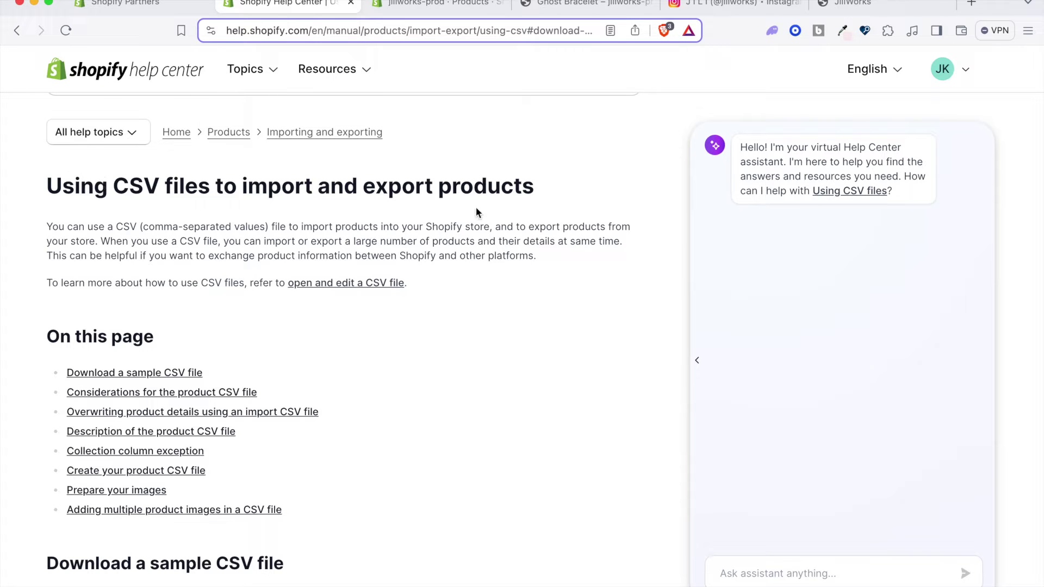
{"action": "scroll", "coordinate": [534, 337], "scroll_direction": "down", "scroll_amount": 1}
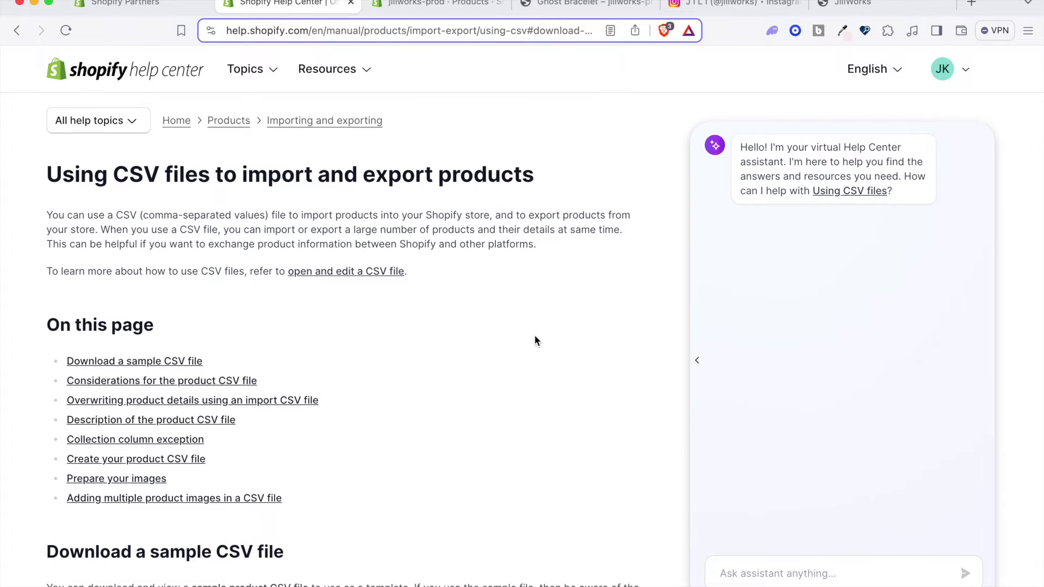
{"action": "scroll", "coordinate": [534, 340], "scroll_direction": "down", "scroll_amount": 3}
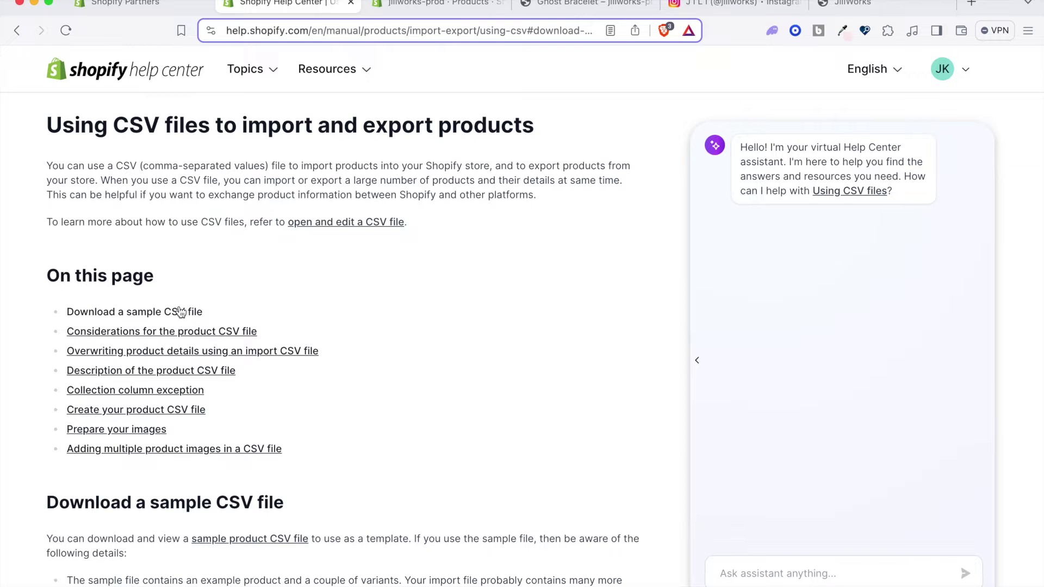
{"action": "scroll", "coordinate": [409, 455], "scroll_direction": "down", "scroll_amount": 2}
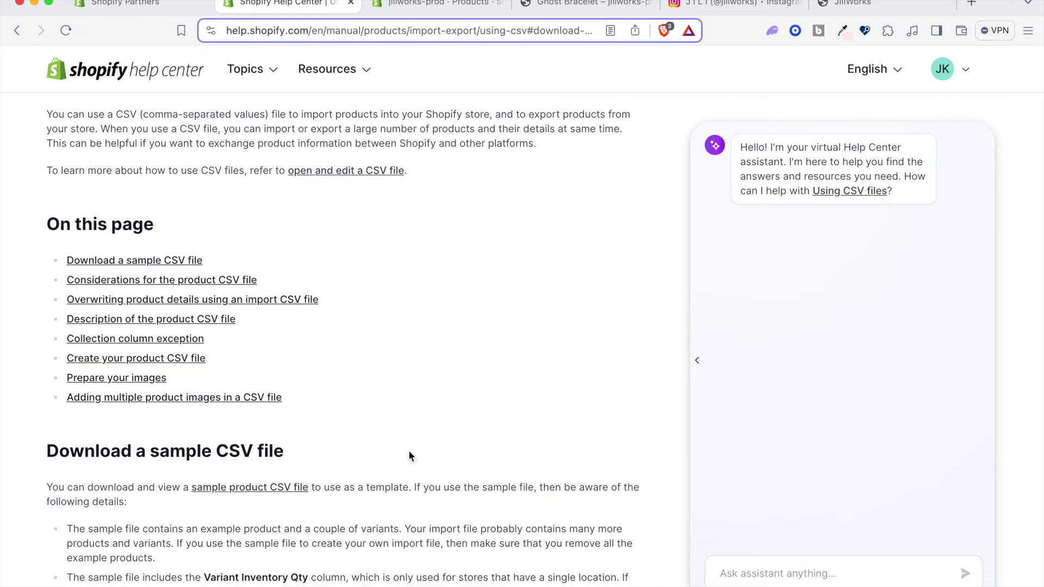
{"action": "scroll", "coordinate": [409, 452], "scroll_direction": "down", "scroll_amount": 5}
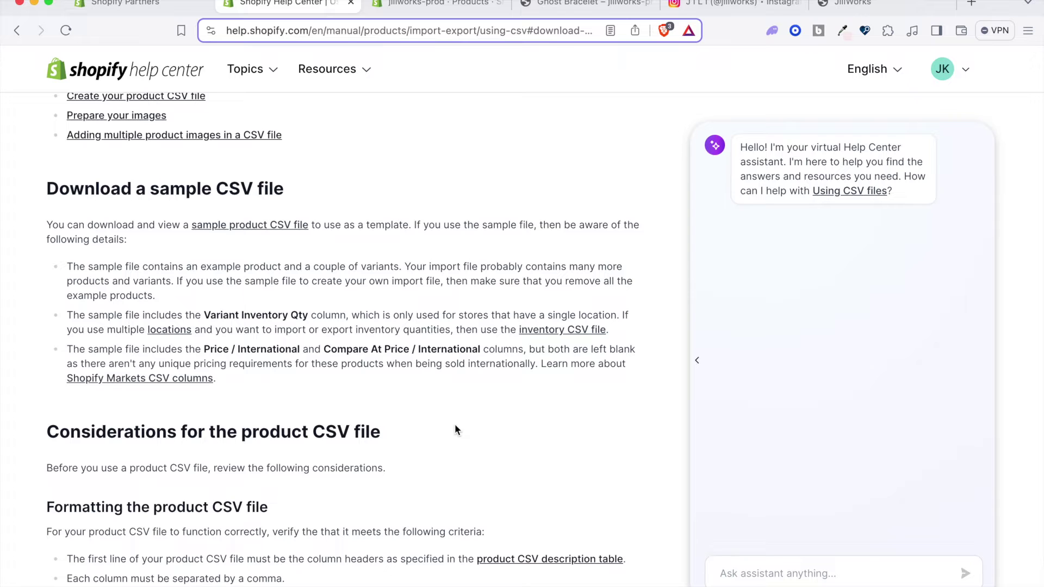
{"action": "scroll", "coordinate": [454, 430], "scroll_direction": "down", "scroll_amount": 1}
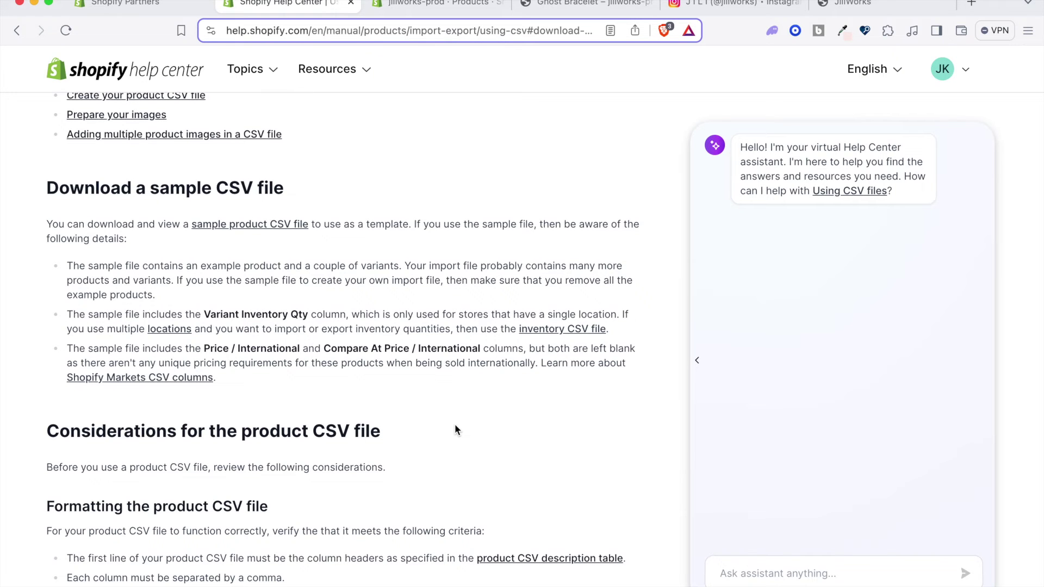
{"action": "scroll", "coordinate": [455, 426], "scroll_direction": "down", "scroll_amount": 7}
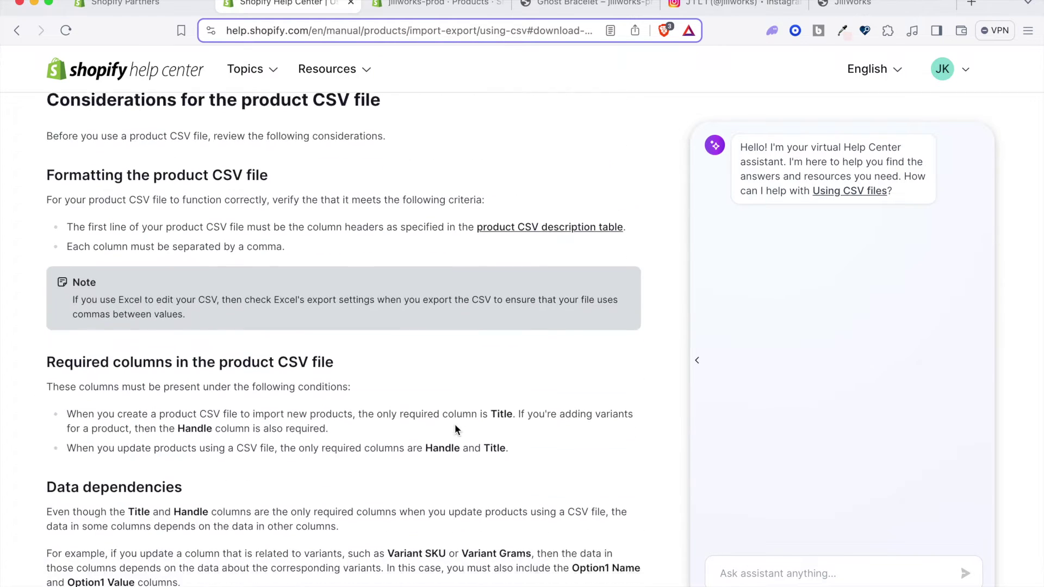
Read which columns the product CSV file requires for creating new products, adding variants, and updating existing products
{"action": "left_click_drag", "start_coordinate": [47, 321], "coordinate": [402, 329]}
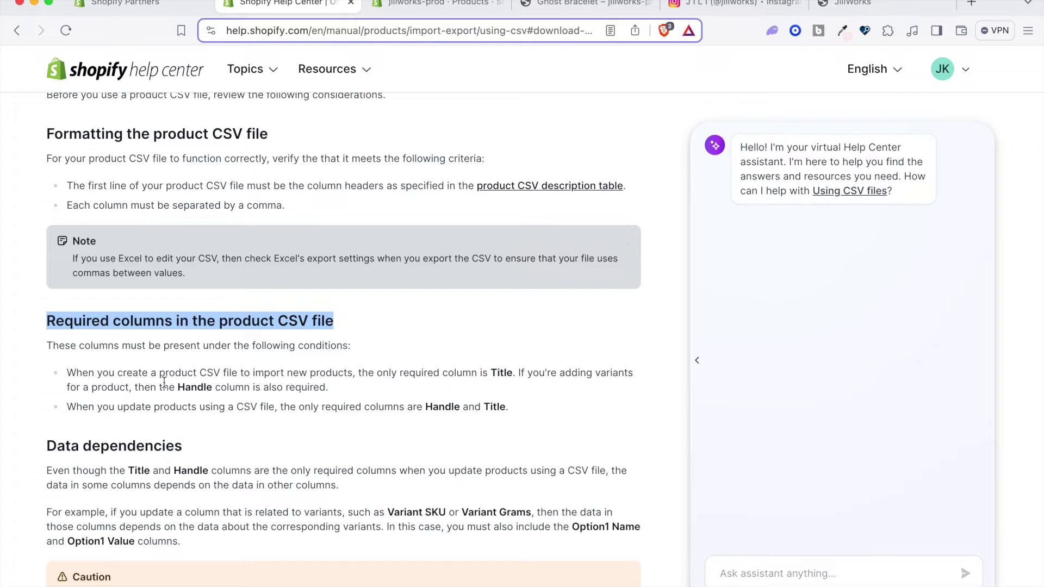
{"action": "left_click_drag", "start_coordinate": [82, 373], "coordinate": [299, 373]}
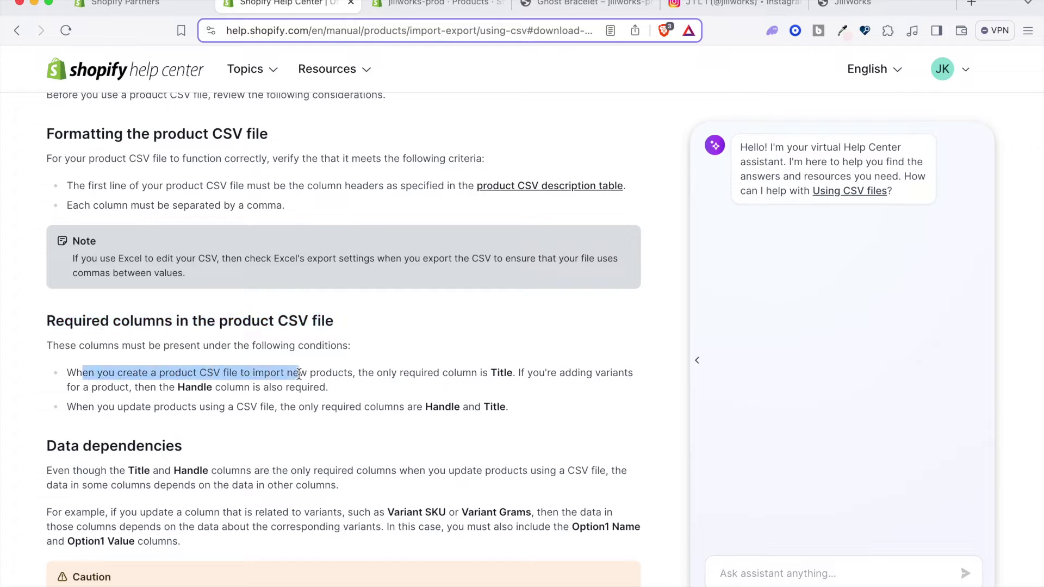
{"action": "left_click", "coordinate": [334, 381]}
{"action": "left_click_drag", "start_coordinate": [356, 373], "coordinate": [625, 389]}
{"action": "left_click", "coordinate": [533, 374]}
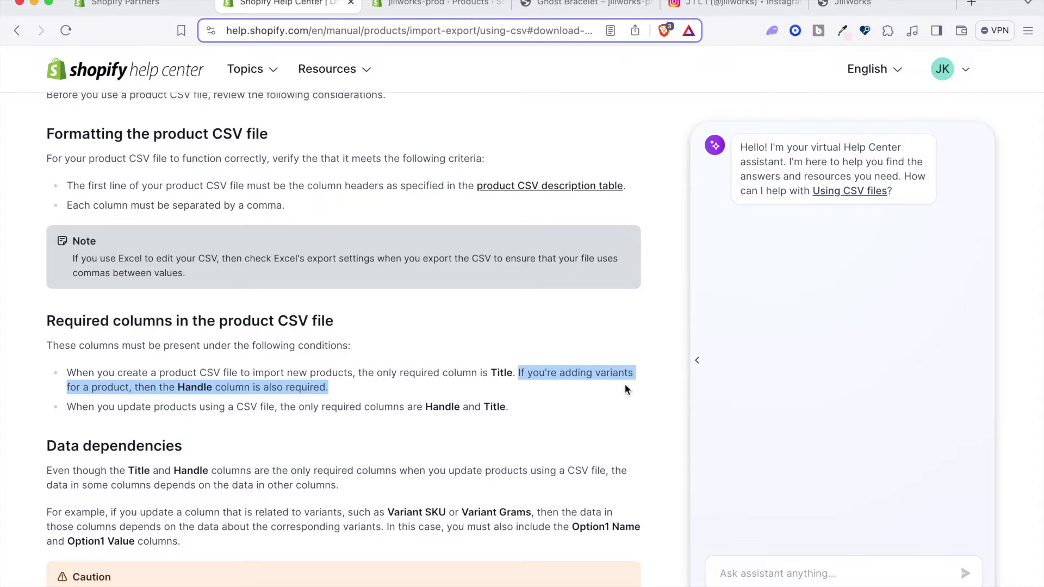
{"action": "left_click", "coordinate": [343, 396]}
{"action": "left_click_drag", "start_coordinate": [341, 390], "coordinate": [76, 373]}
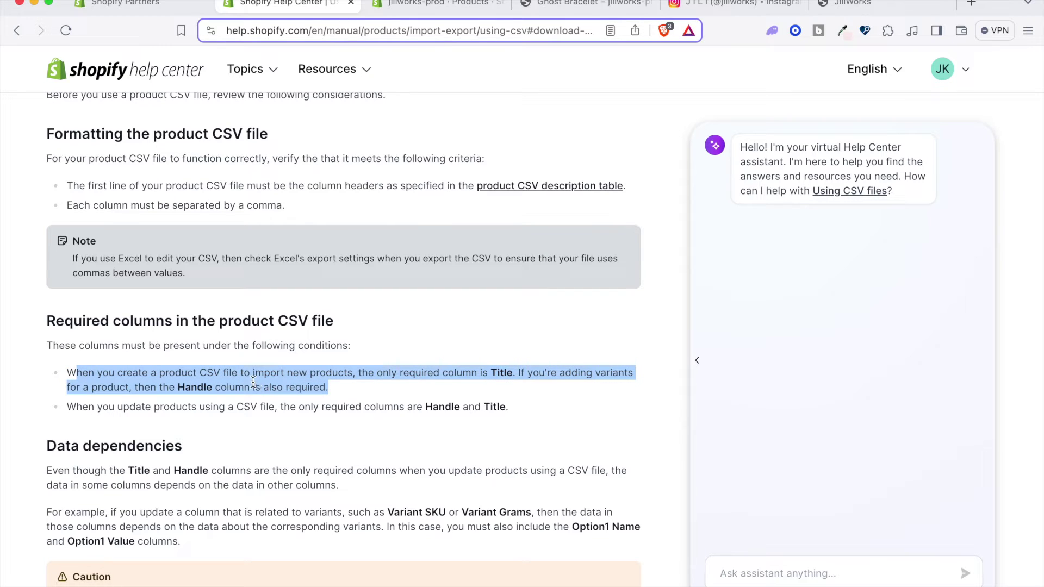
{"action": "left_click", "coordinate": [380, 392]}
{"action": "left_click_drag", "start_coordinate": [486, 374], "coordinate": [512, 373]}
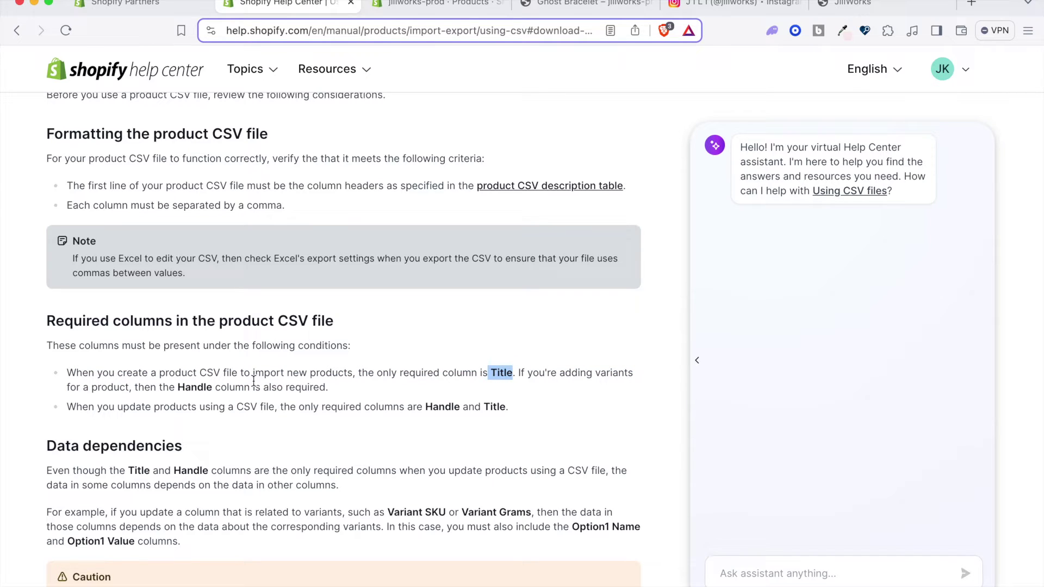
{"action": "left_click_drag", "start_coordinate": [162, 387], "coordinate": [241, 387]}
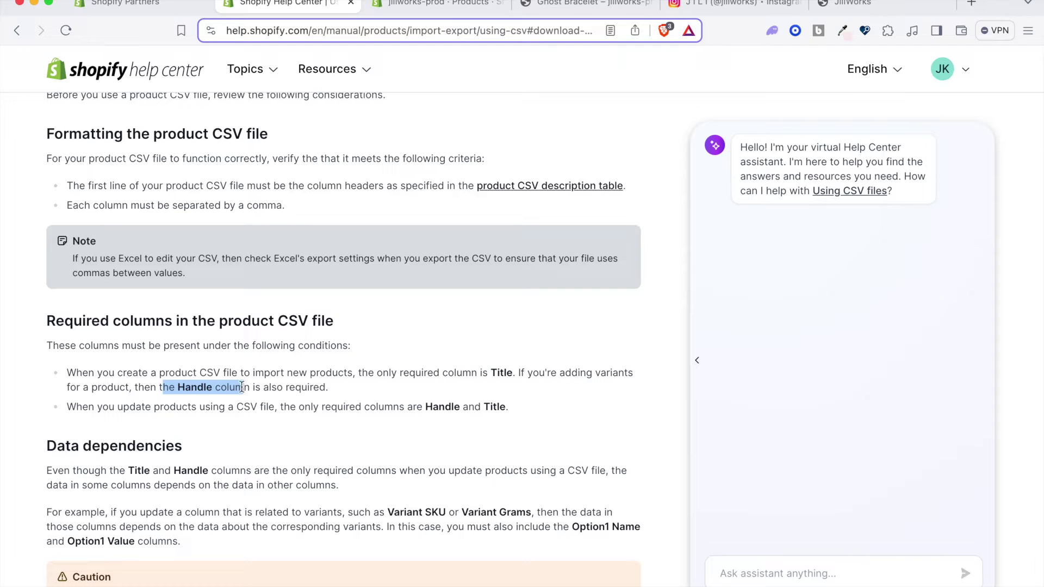
{"action": "left_click", "coordinate": [279, 433]}
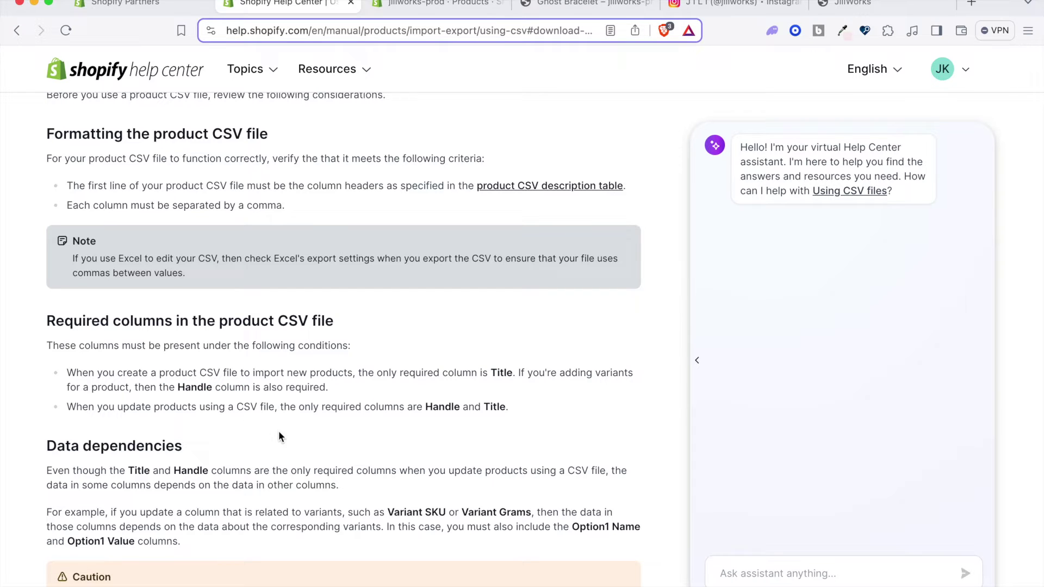
{"action": "left_click_drag", "start_coordinate": [72, 403], "coordinate": [566, 413]}
{"action": "left_click", "coordinate": [328, 416]}
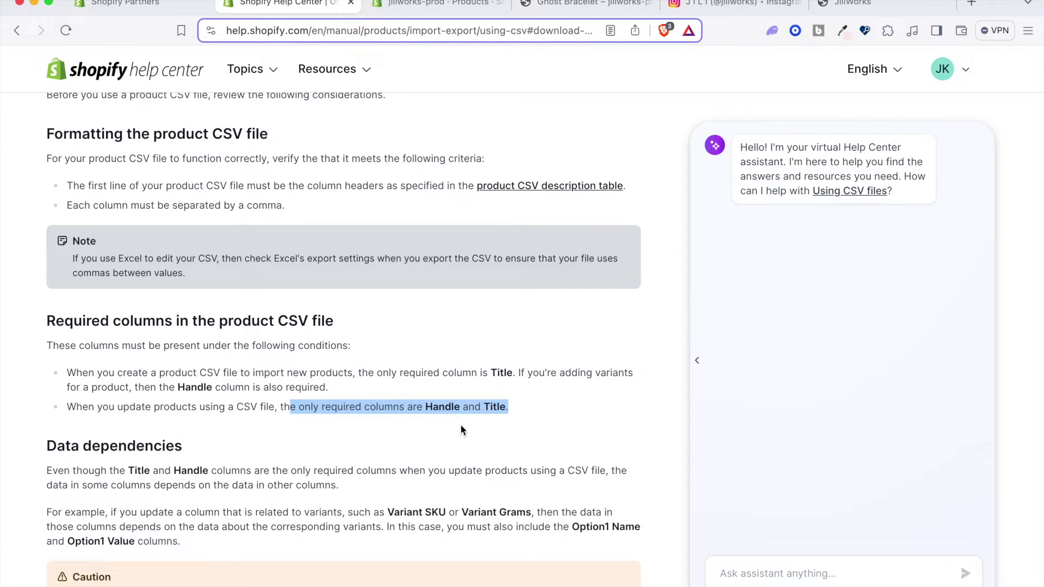
{"action": "scroll", "coordinate": [488, 422], "scroll_direction": "up", "scroll_amount": 15}
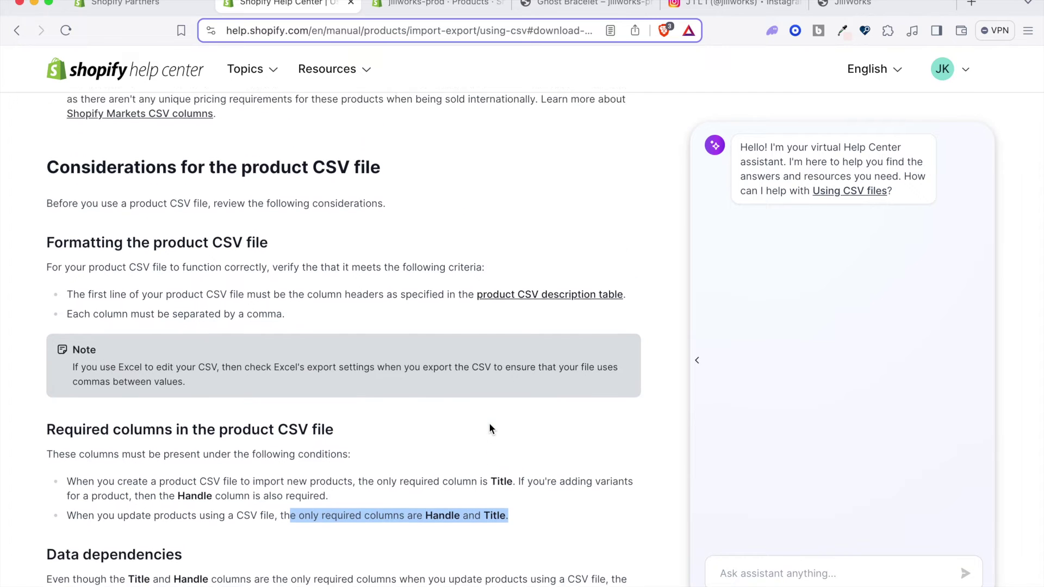
{"action": "scroll", "coordinate": [488, 422], "scroll_direction": "up", "scroll_amount": 3}
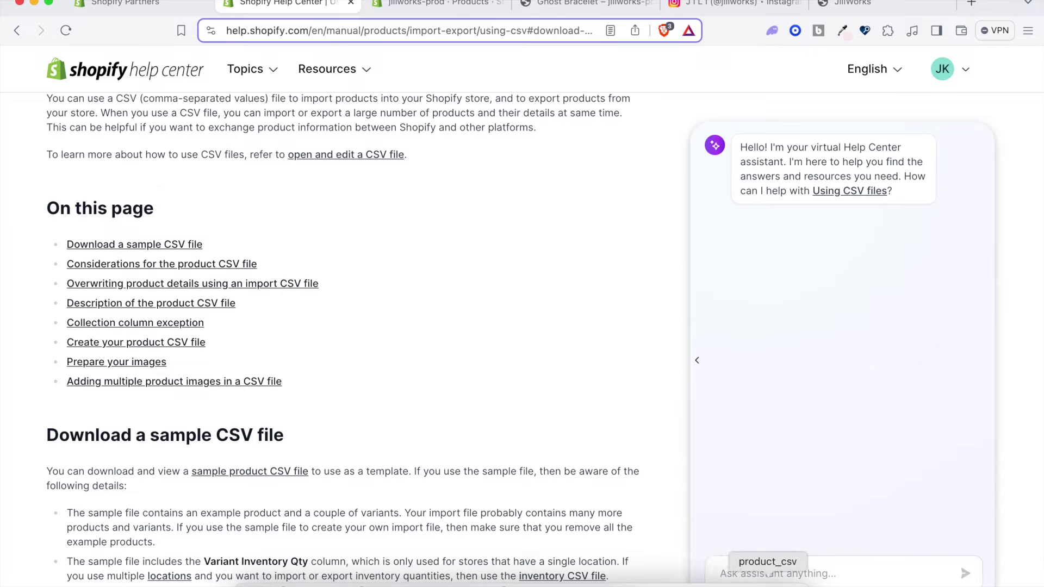
Open product_template.csv from the product_csv folder, hide the formatting sidebar and dismiss the table import notice
{"action": "left_click", "coordinate": [768, 573]}
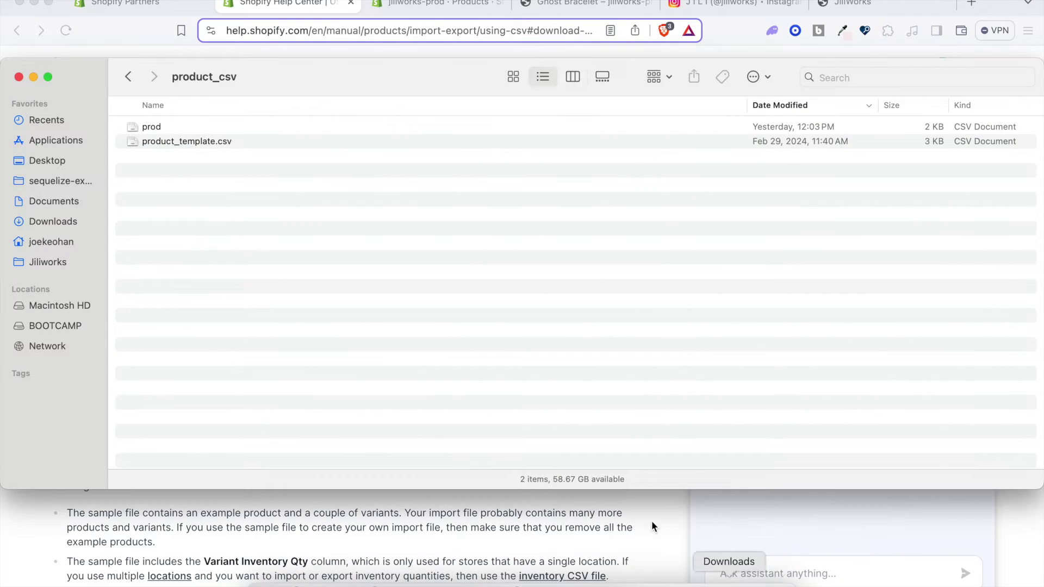
{"action": "double_click", "coordinate": [199, 142]}
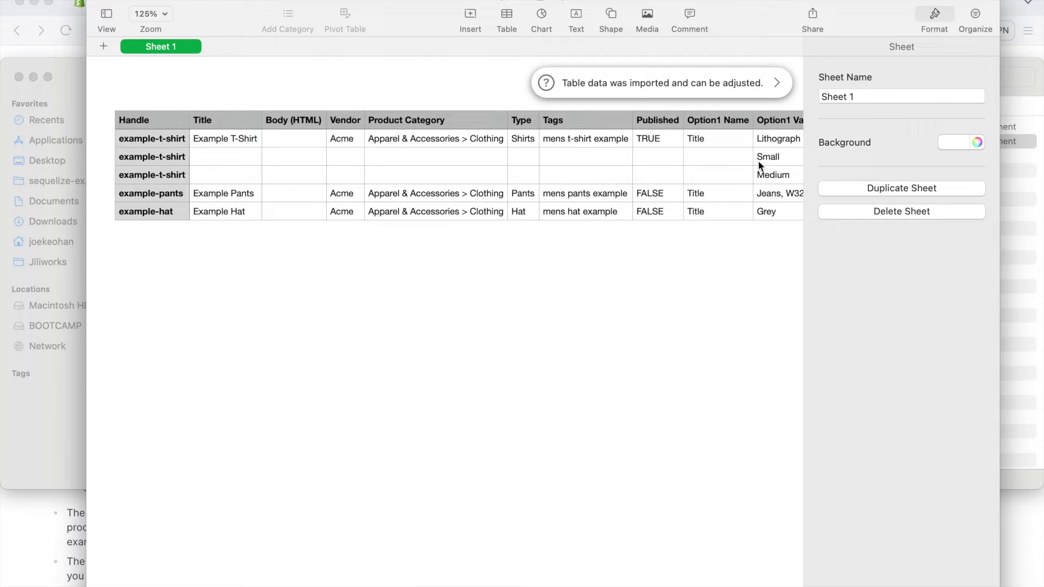
{"action": "left_click", "coordinate": [935, 16]}
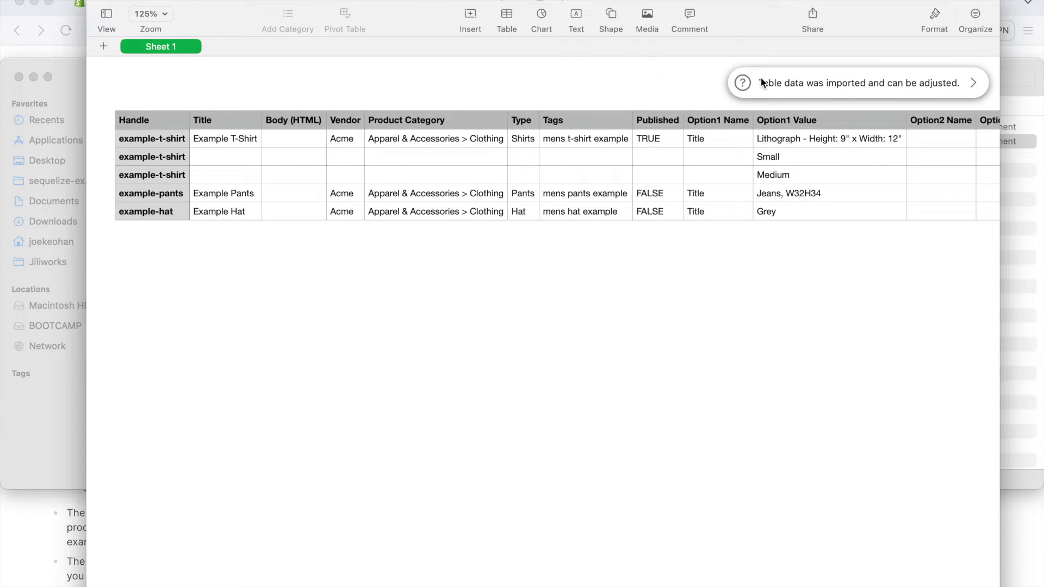
{"action": "left_click", "coordinate": [736, 83]}
{"action": "left_click", "coordinate": [640, 458]}
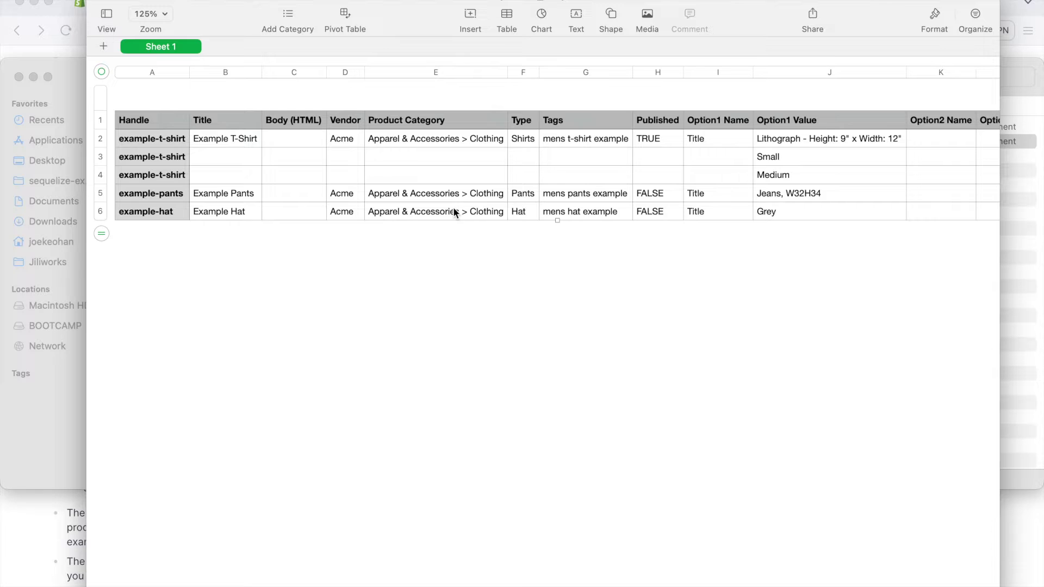
Examine the template's columns from Handle through the variant, image, SEO and Google Shopping fields, and return to the first column
{"action": "scroll", "coordinate": [454, 211], "scroll_direction": "right", "scroll_amount": 5}
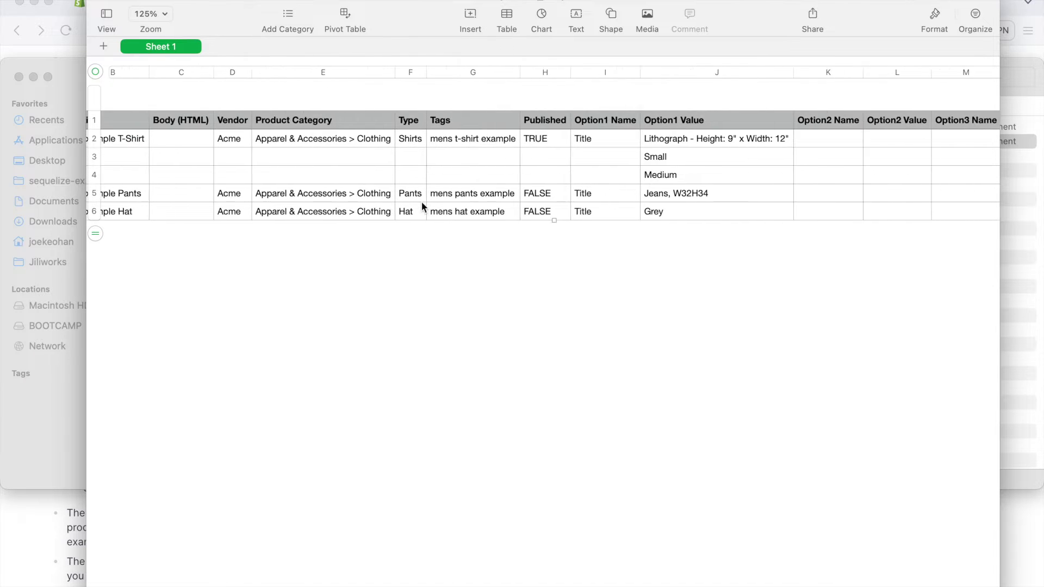
{"action": "scroll", "coordinate": [422, 206], "scroll_direction": "right", "scroll_amount": 8}
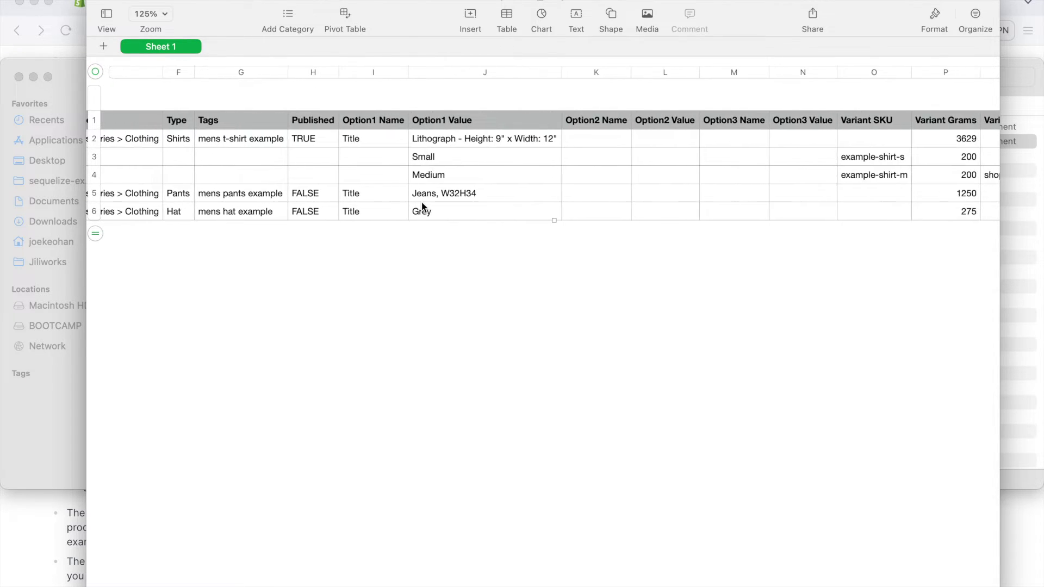
{"action": "scroll", "coordinate": [422, 207], "scroll_direction": "right", "scroll_amount": 10}
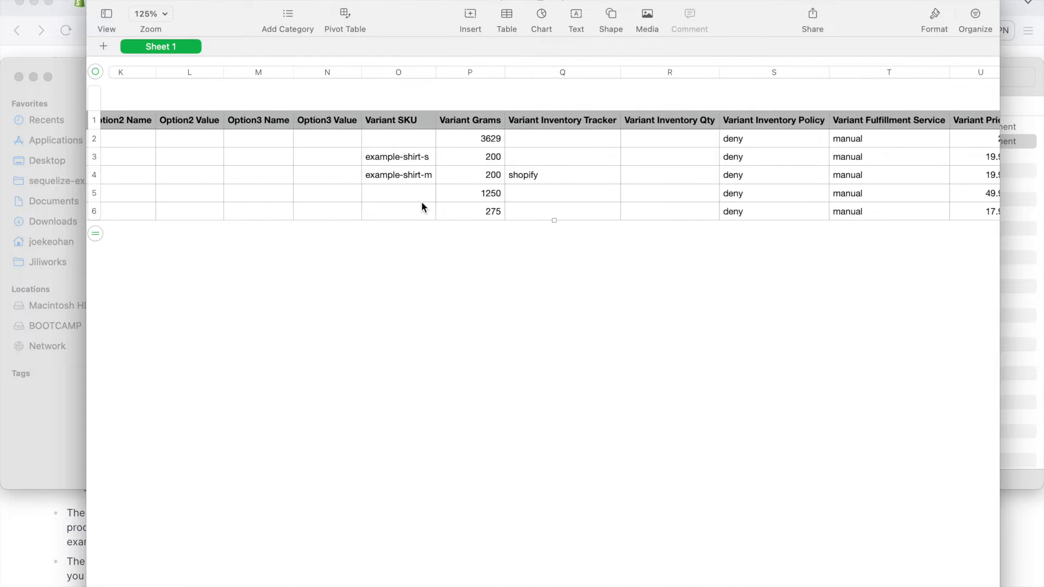
{"action": "scroll", "coordinate": [422, 206], "scroll_direction": "right", "scroll_amount": 10}
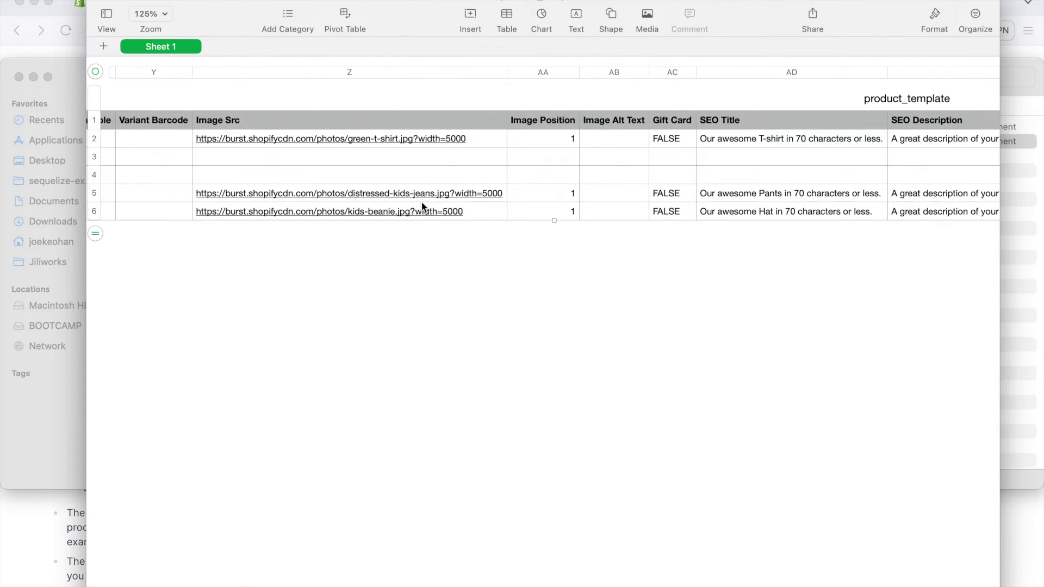
{"action": "scroll", "coordinate": [641, 209], "scroll_direction": "right", "scroll_amount": 10}
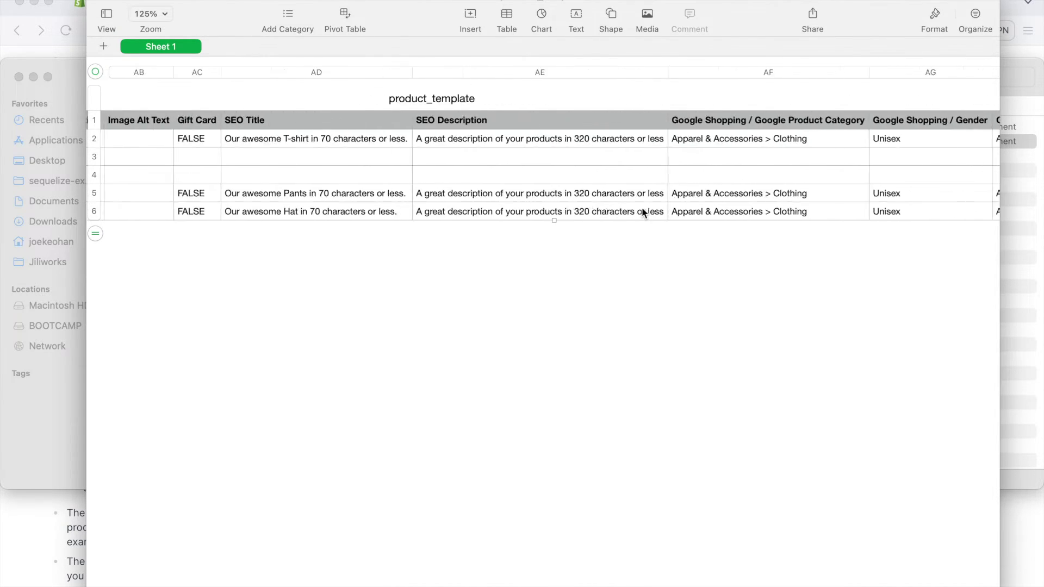
{"action": "scroll", "coordinate": [642, 212], "scroll_direction": "right", "scroll_amount": 1}
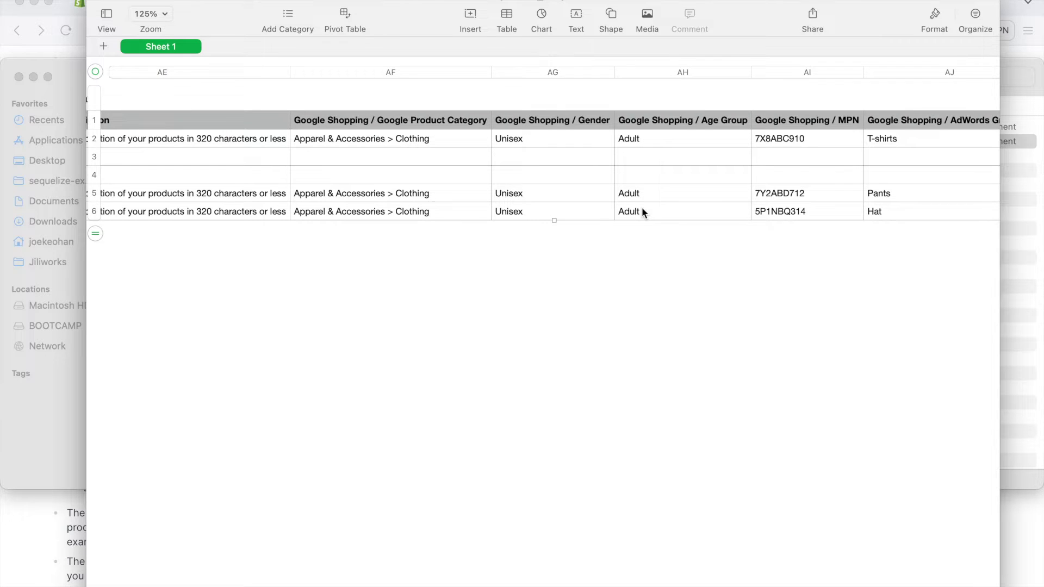
{"action": "scroll", "coordinate": [643, 212], "scroll_direction": "right", "scroll_amount": 5}
{"action": "scroll", "coordinate": [643, 212], "scroll_direction": "left", "scroll_amount": 10}
{"action": "scroll", "coordinate": [642, 212], "scroll_direction": "left", "scroll_amount": 15}
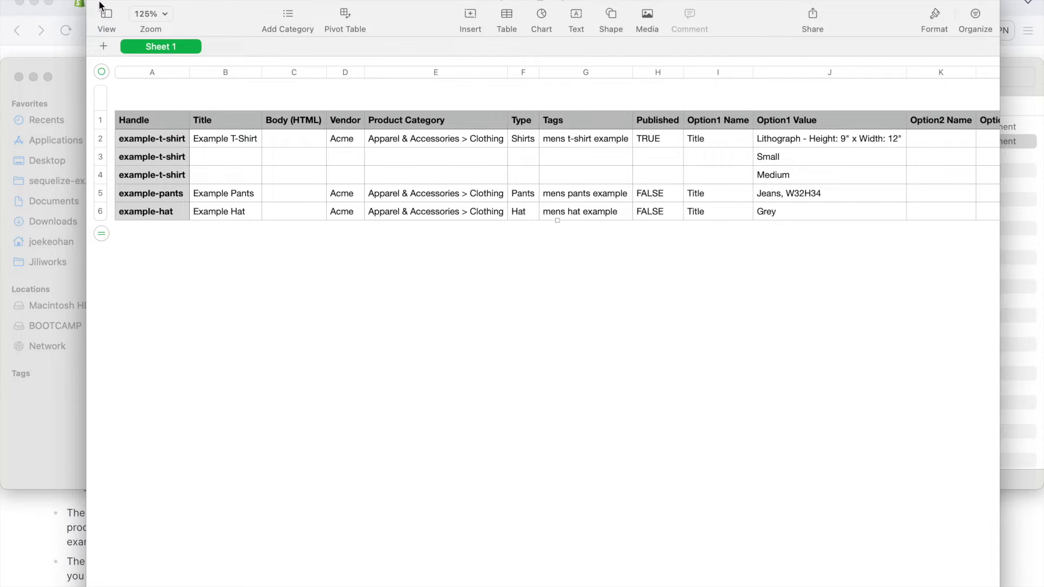
Close the product template and the product_csv folder window, bringing the prod spreadsheet to the front
{"action": "left_click", "coordinate": [101, 2]}
{"action": "left_click", "coordinate": [169, 128]}
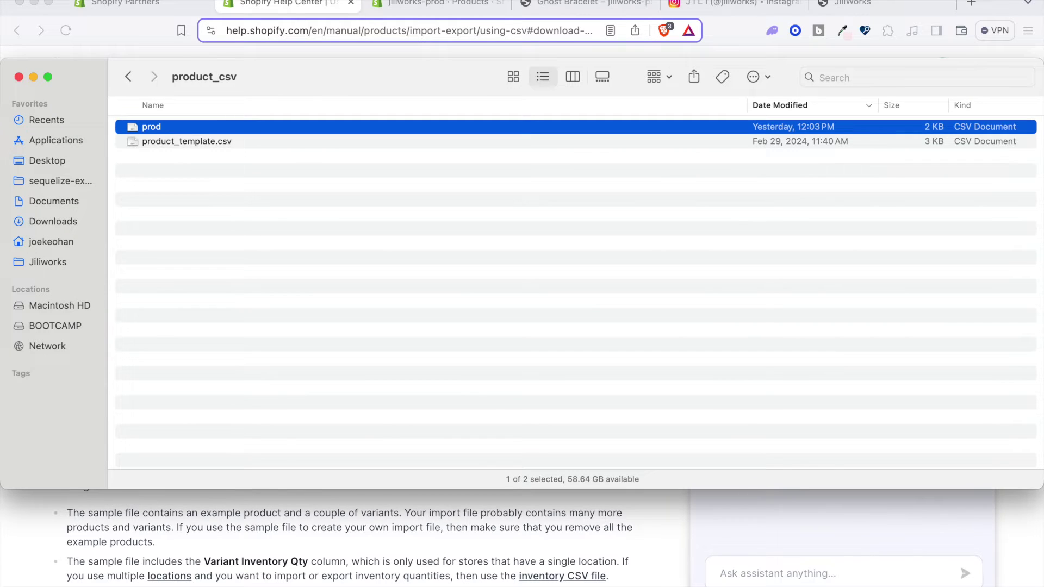
{"action": "mouse_move", "coordinate": [729, 586]}
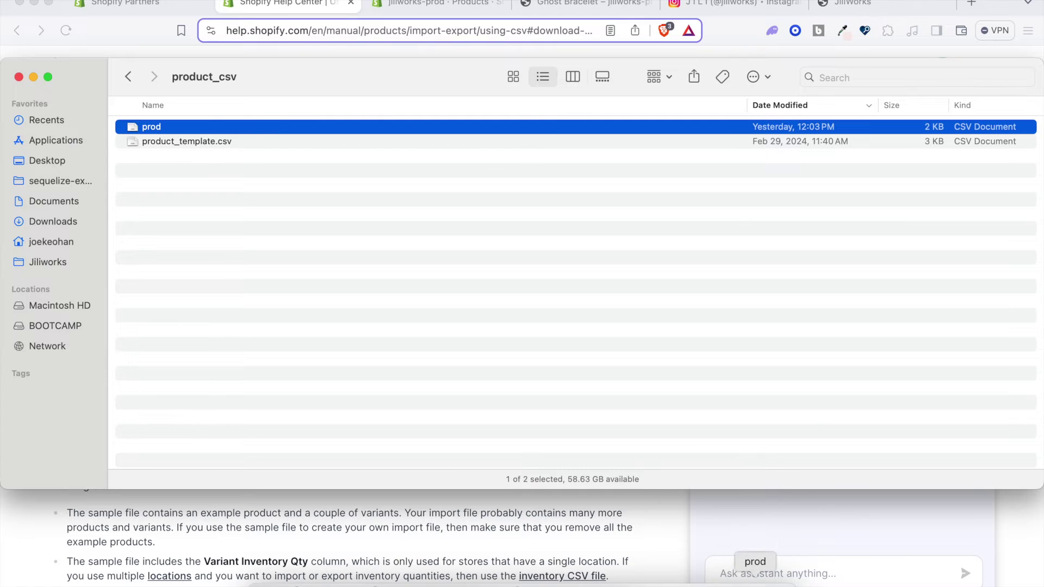
{"action": "left_click", "coordinate": [754, 586]}
{"action": "left_click_drag", "start_coordinate": [122, 2], "coordinate": [236, 83]}
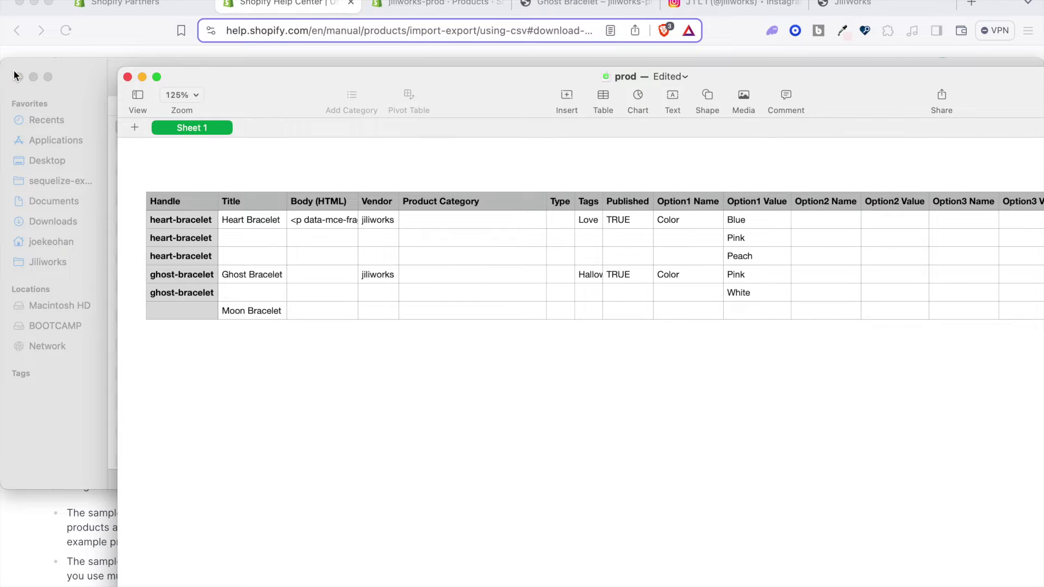
{"action": "left_click", "coordinate": [18, 77]}
{"action": "left_click_drag", "start_coordinate": [294, 98], "coordinate": [181, 10]}
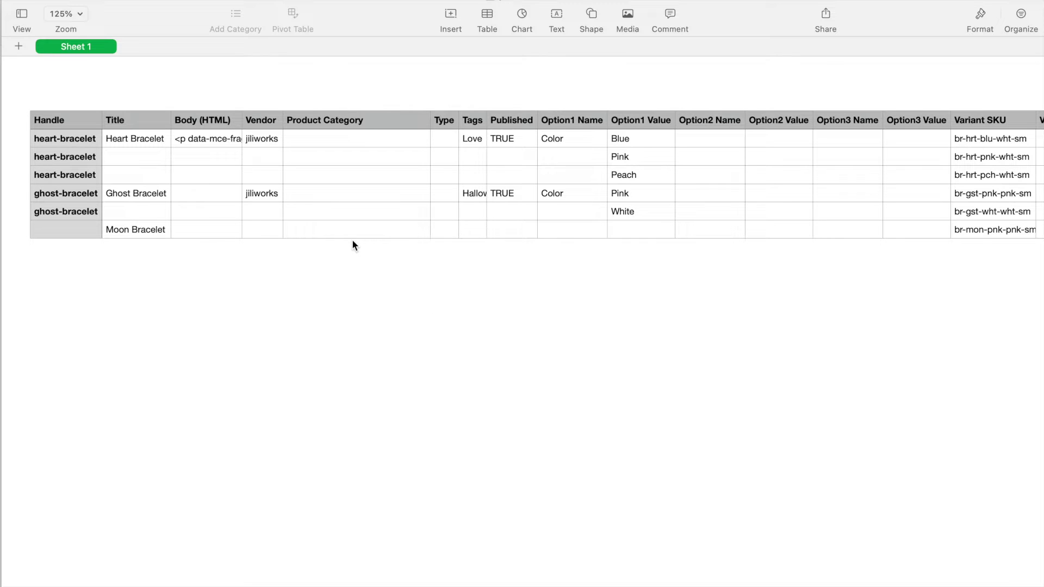
Examine the Handle, Title and Body (HTML) entries of the heart, ghost and moon bracelets in the prod spreadsheet
{"action": "left_click", "coordinate": [148, 142]}
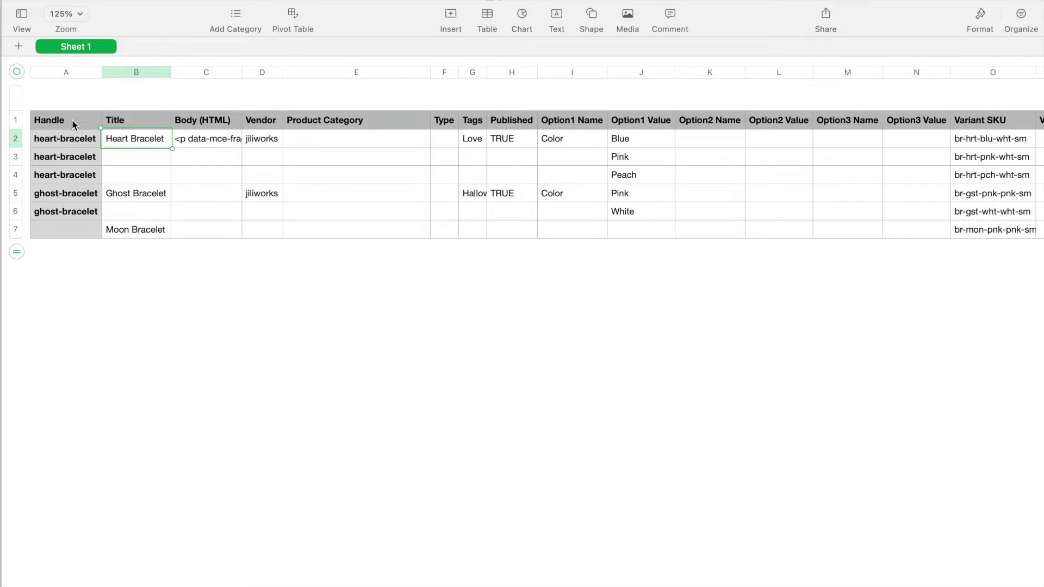
{"action": "left_click", "coordinate": [82, 227]}
{"action": "left_click", "coordinate": [229, 290]}
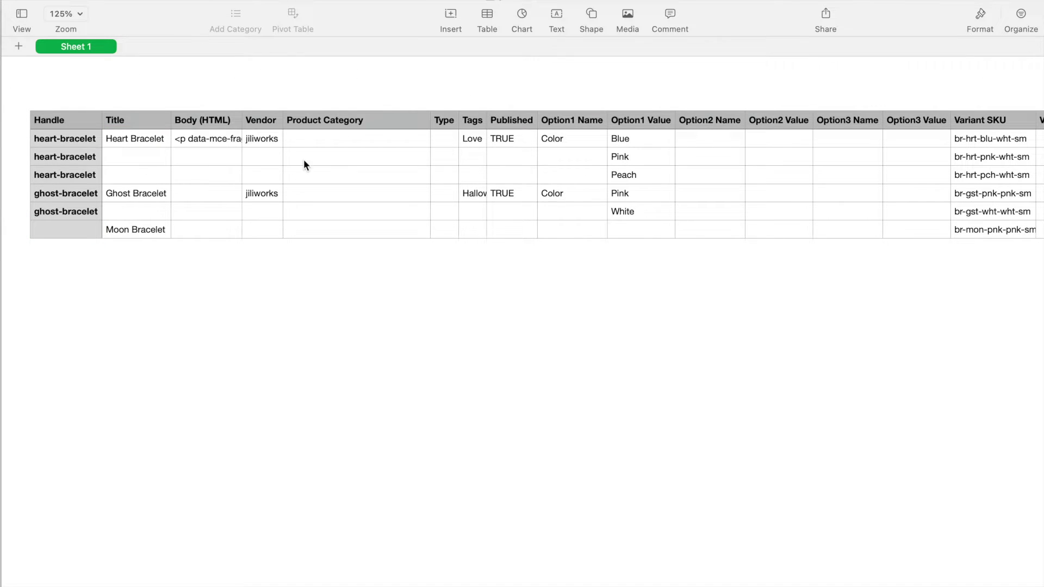
{"action": "scroll", "coordinate": [304, 170], "scroll_direction": "right", "scroll_amount": 2}
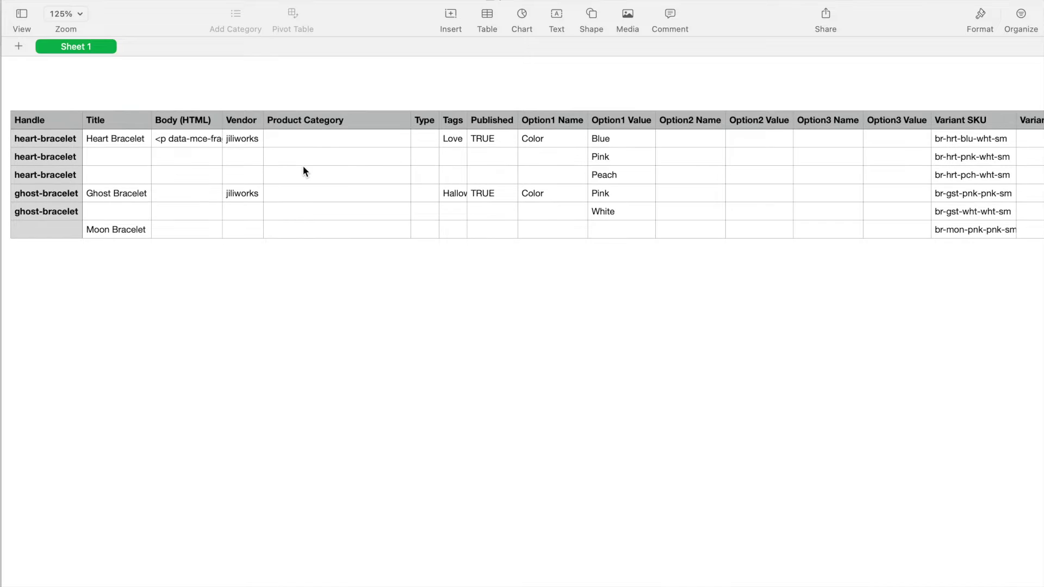
{"action": "left_click", "coordinate": [191, 137]}
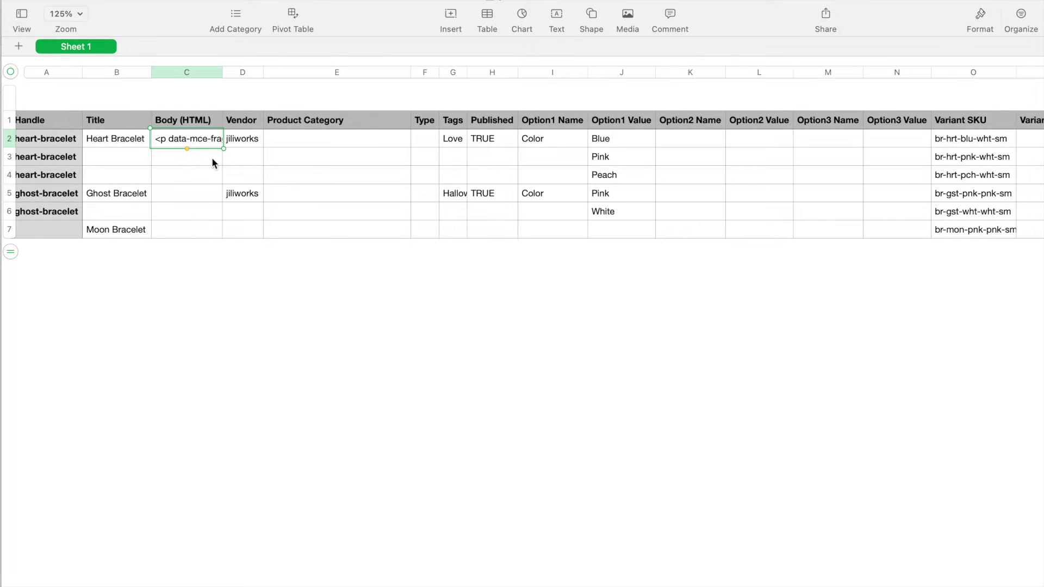
{"action": "left_click", "coordinate": [211, 200]}
{"action": "left_click", "coordinate": [203, 137]}
Copy the vendor jiliworks from the Ghost Bracelet row into the Moon Bracelet row's Vendor cell
{"action": "left_click", "coordinate": [246, 194]}
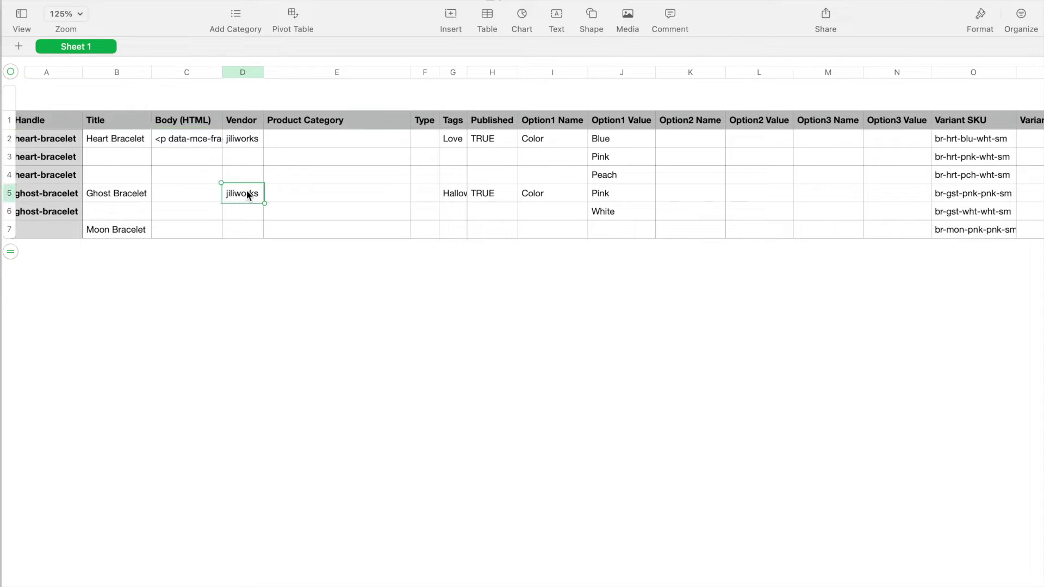
{"action": "left_click", "coordinate": [246, 233]}
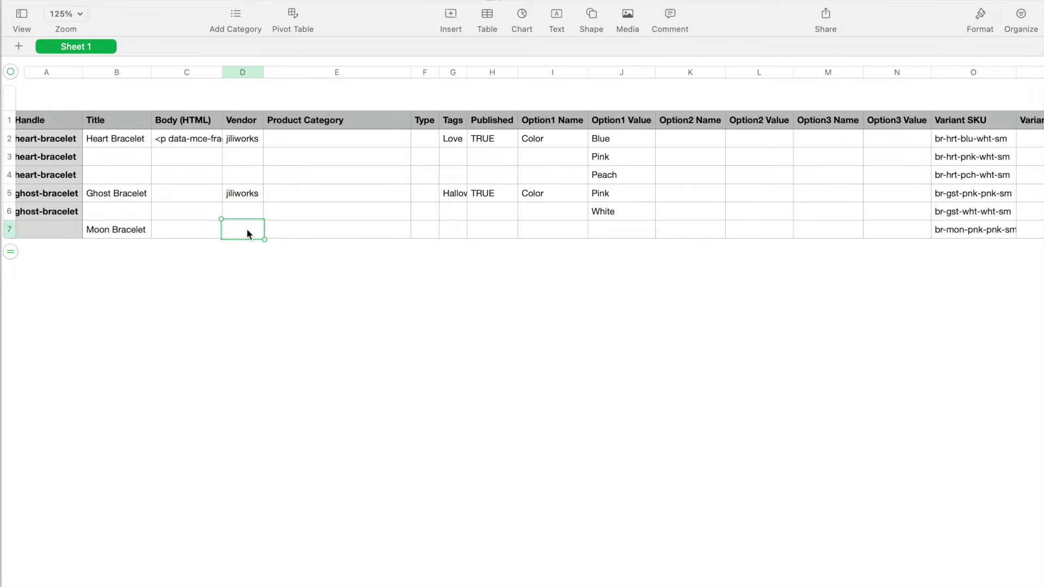
{"action": "left_click", "coordinate": [347, 294]}
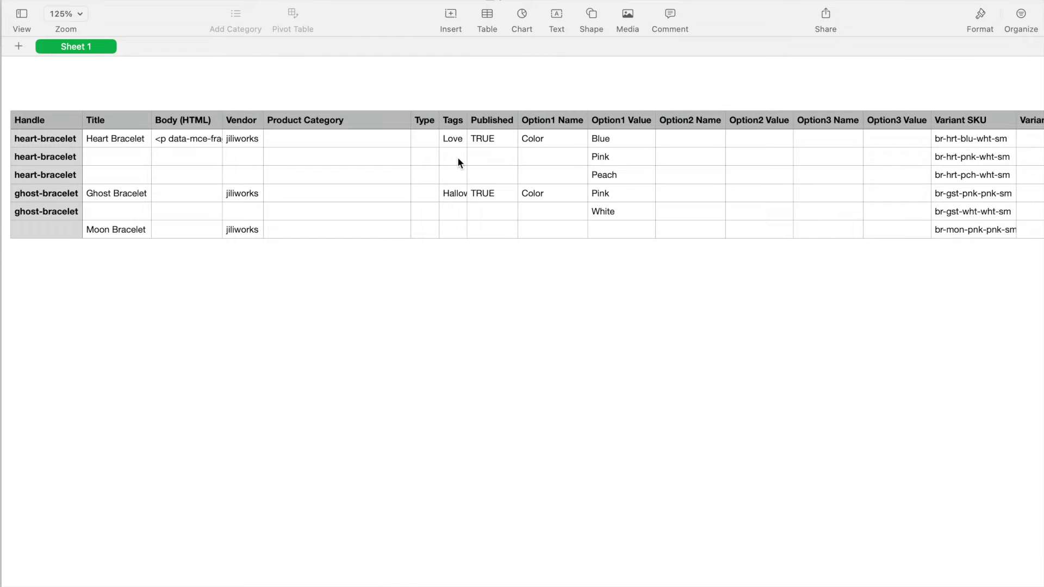
Widen the Tags column to fit its full text and select the Ghost Bracelet's tag cell
{"action": "scroll", "coordinate": [457, 157], "scroll_direction": "right", "scroll_amount": 3}
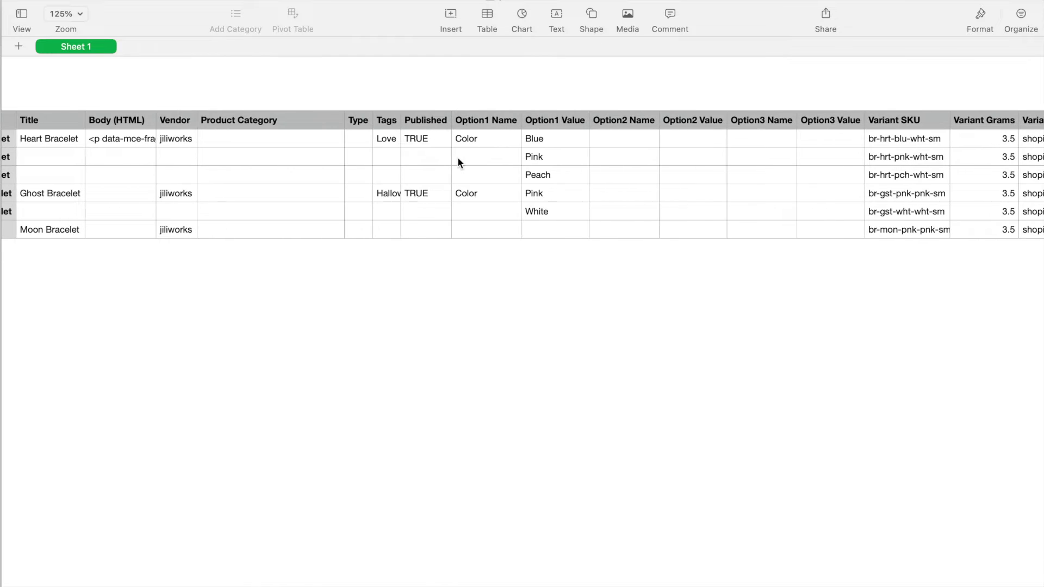
{"action": "left_click", "coordinate": [403, 116]}
{"action": "left_click_drag", "start_coordinate": [401, 72], "coordinate": [423, 73]}
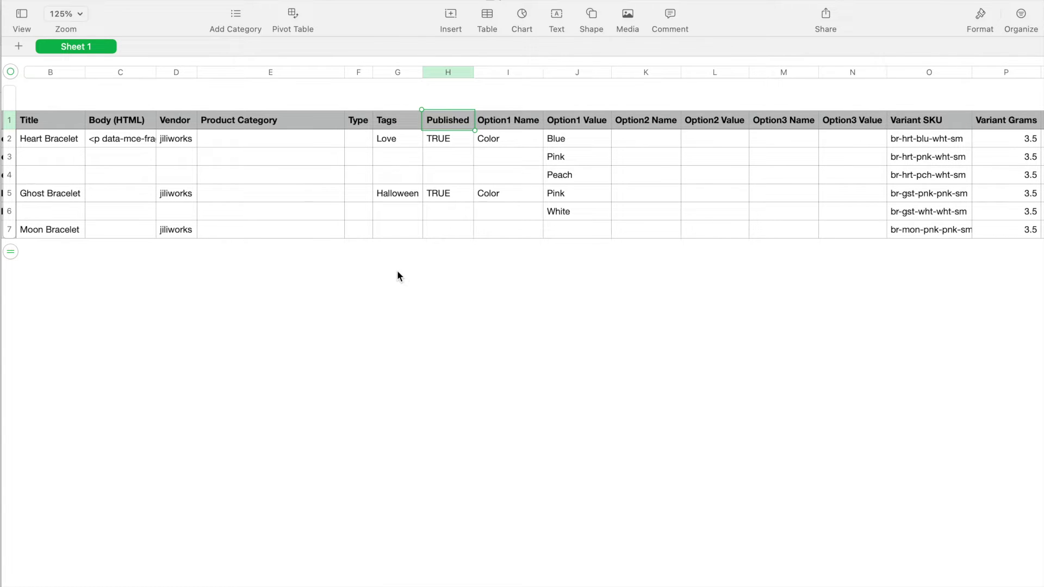
{"action": "left_click", "coordinate": [406, 195]}
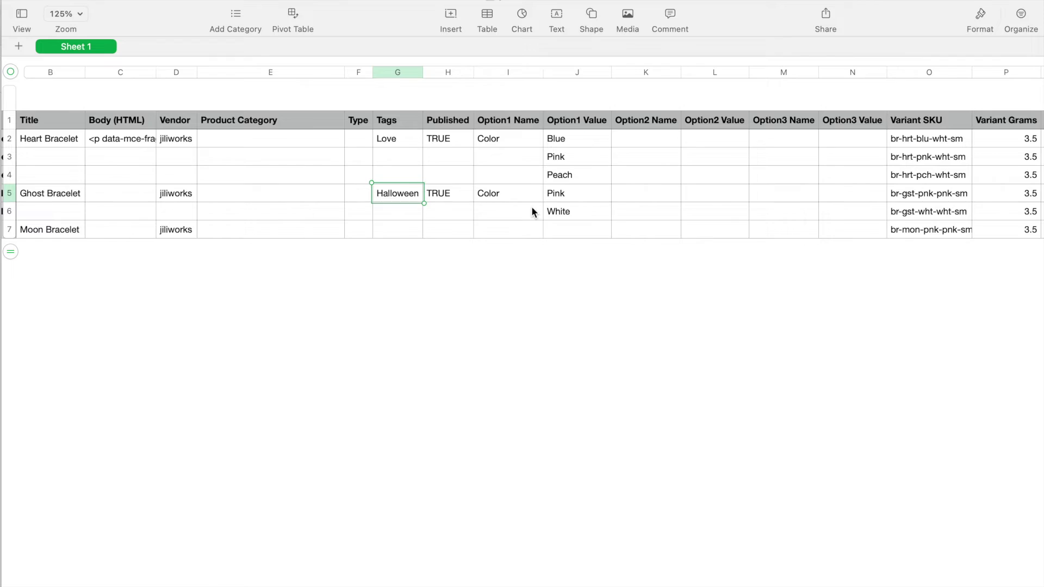
Examine the Option1 Name and Option1 Value cells for the heart, ghost and moon bracelets
{"action": "scroll", "coordinate": [531, 207], "scroll_direction": "right", "scroll_amount": 3}
{"action": "left_click", "coordinate": [415, 140]}
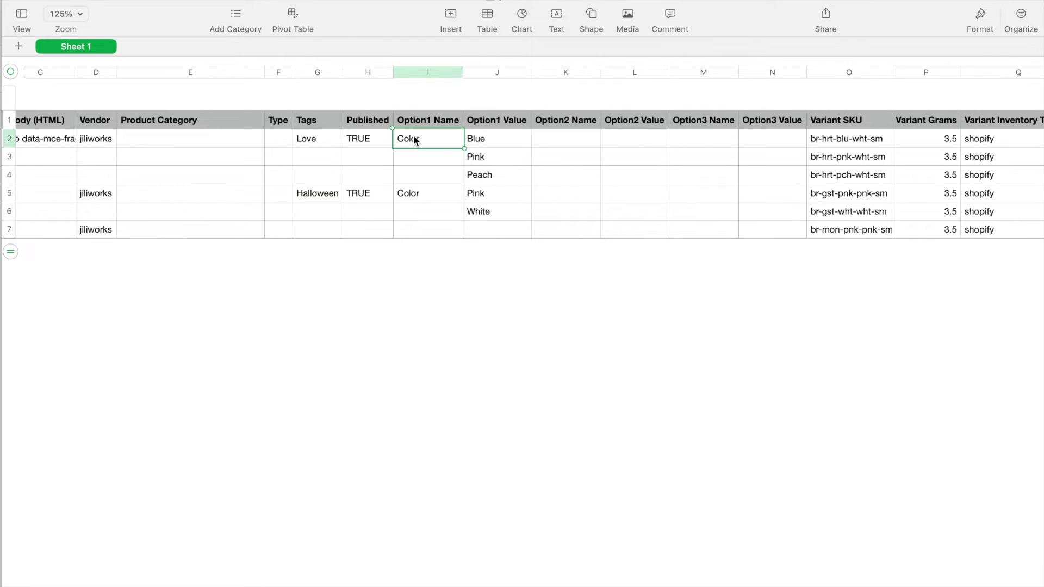
{"action": "left_click", "coordinate": [431, 193]}
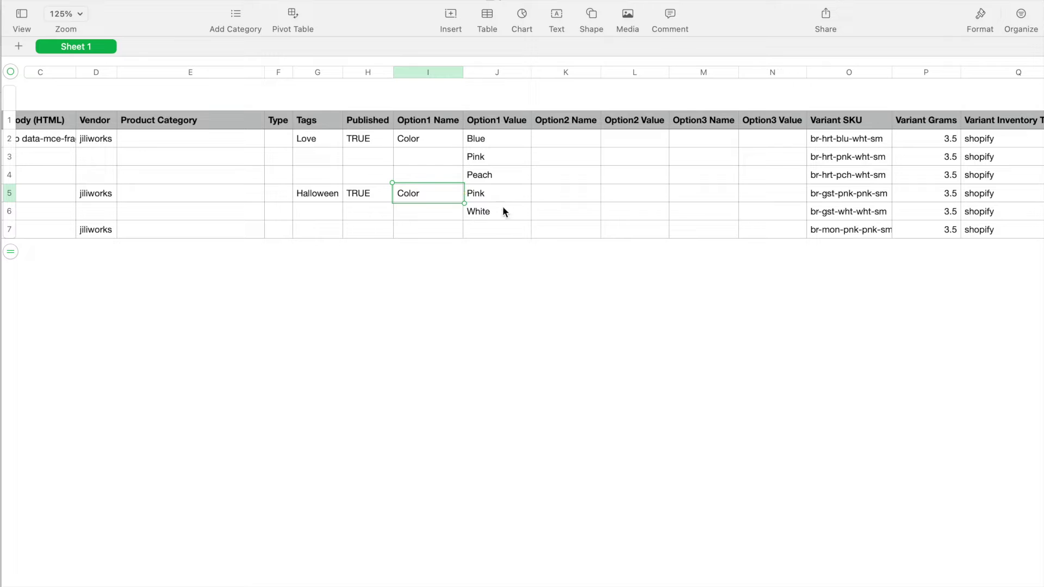
{"action": "left_click", "coordinate": [507, 231]}
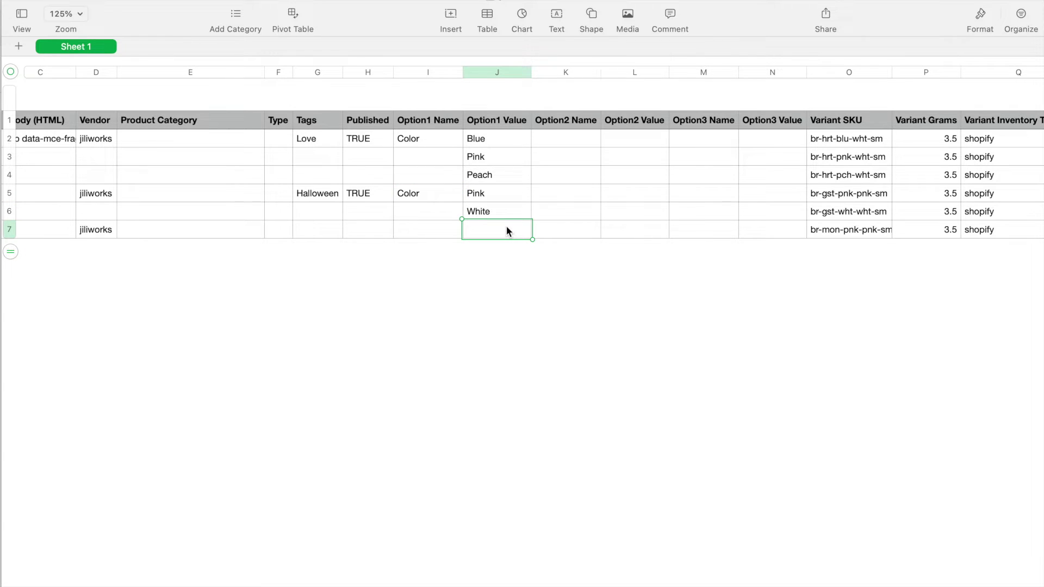
Widen the Variant SKU column so the Moon Bracelet's full SKU fits
{"action": "scroll", "coordinate": [656, 222], "scroll_direction": "right", "scroll_amount": 5}
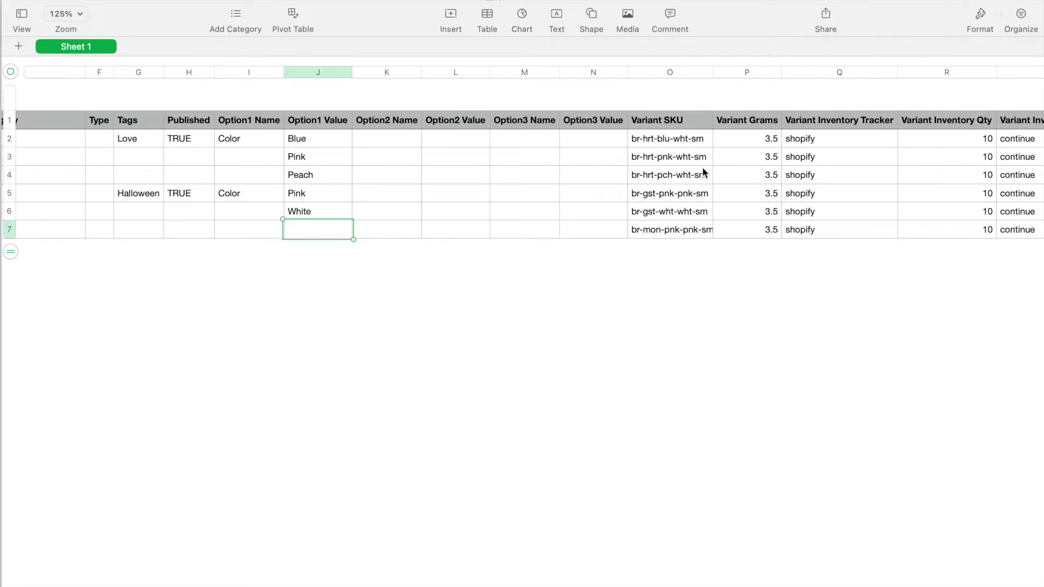
{"action": "left_click_drag", "start_coordinate": [712, 71], "coordinate": [743, 71]}
{"action": "scroll", "coordinate": [681, 243], "scroll_direction": "right", "scroll_amount": 3}
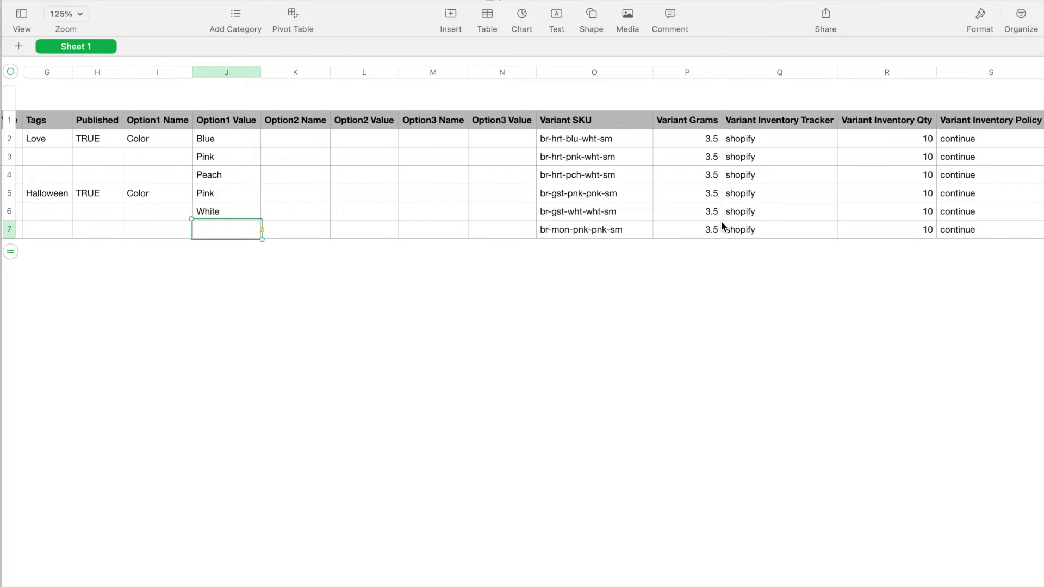
Examine the remaining columns from Variant Grams through Image Src and Variant Image to Status
{"action": "scroll", "coordinate": [721, 221], "scroll_direction": "right", "scroll_amount": 10}
{"action": "scroll", "coordinate": [721, 221], "scroll_direction": "right", "scroll_amount": 12}
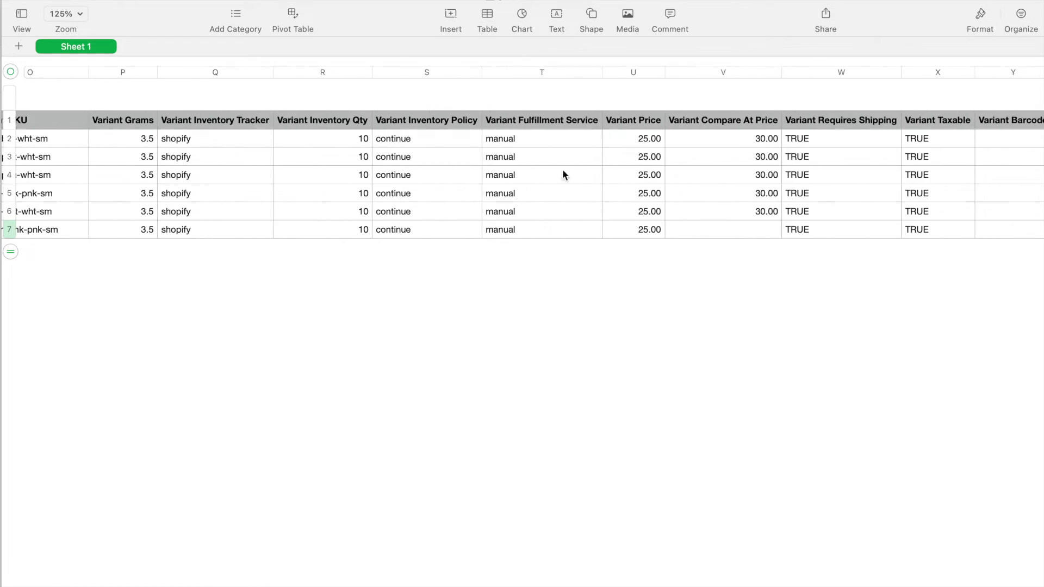
{"action": "scroll", "coordinate": [821, 232], "scroll_direction": "right", "scroll_amount": 4}
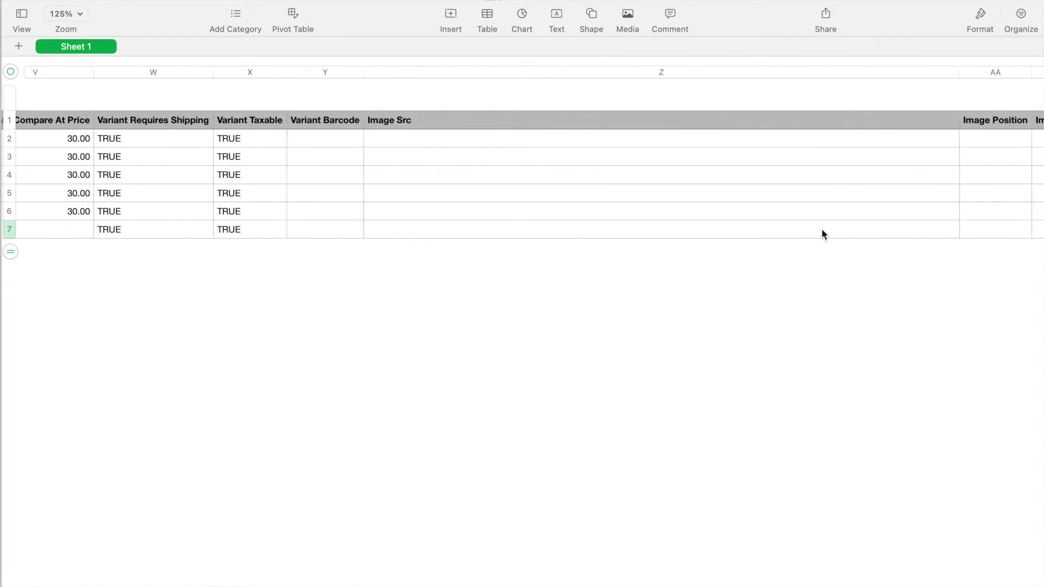
{"action": "left_click_drag", "start_coordinate": [757, 140], "coordinate": [756, 236]}
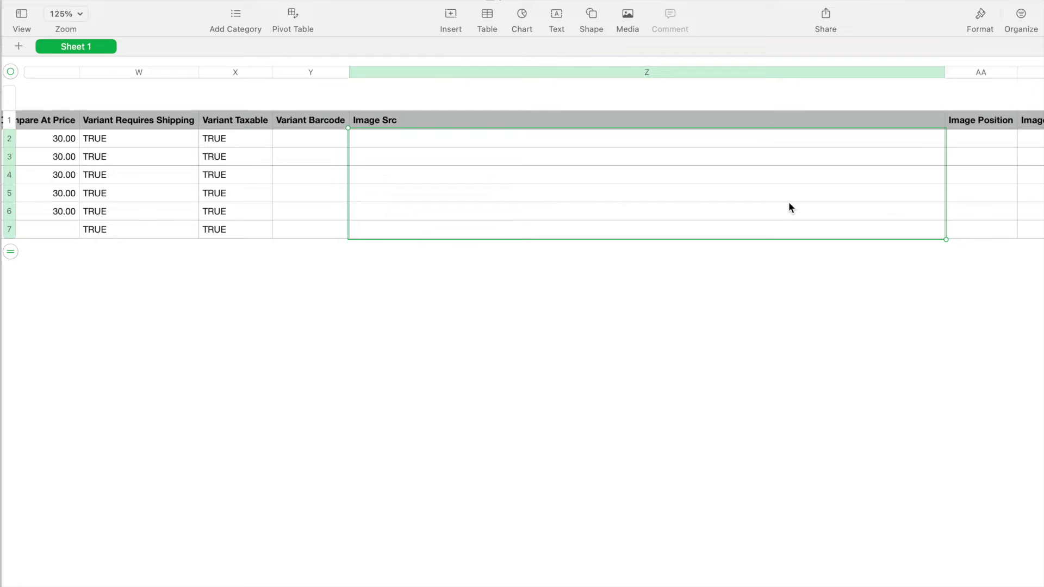
{"action": "scroll", "coordinate": [790, 207], "scroll_direction": "right", "scroll_amount": 8}
{"action": "scroll", "coordinate": [789, 204], "scroll_direction": "right", "scroll_amount": 15}
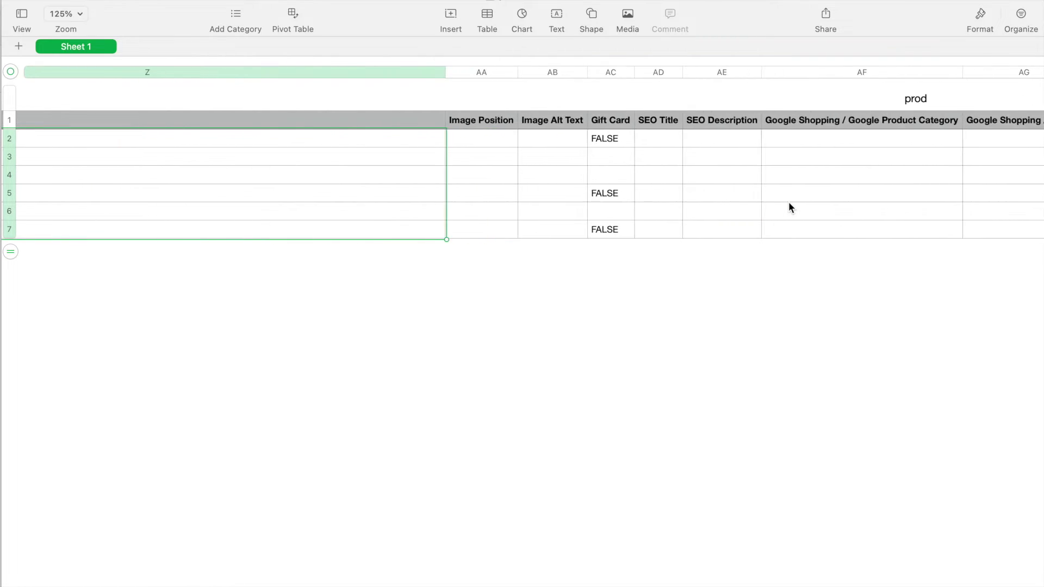
{"action": "scroll", "coordinate": [789, 204], "scroll_direction": "right", "scroll_amount": 4}
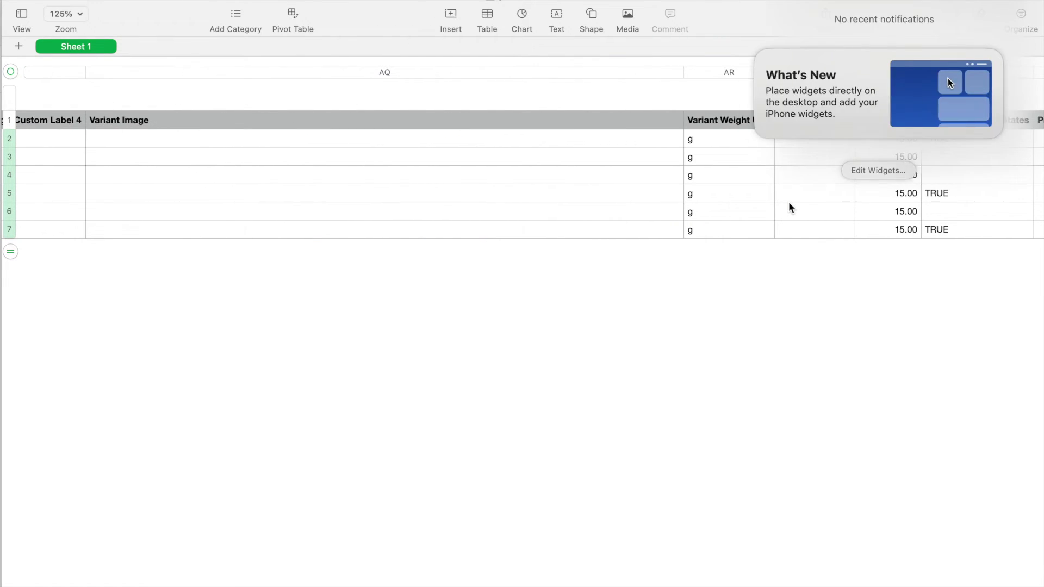
{"action": "scroll", "coordinate": [942, 188], "scroll_direction": "right", "scroll_amount": 10}
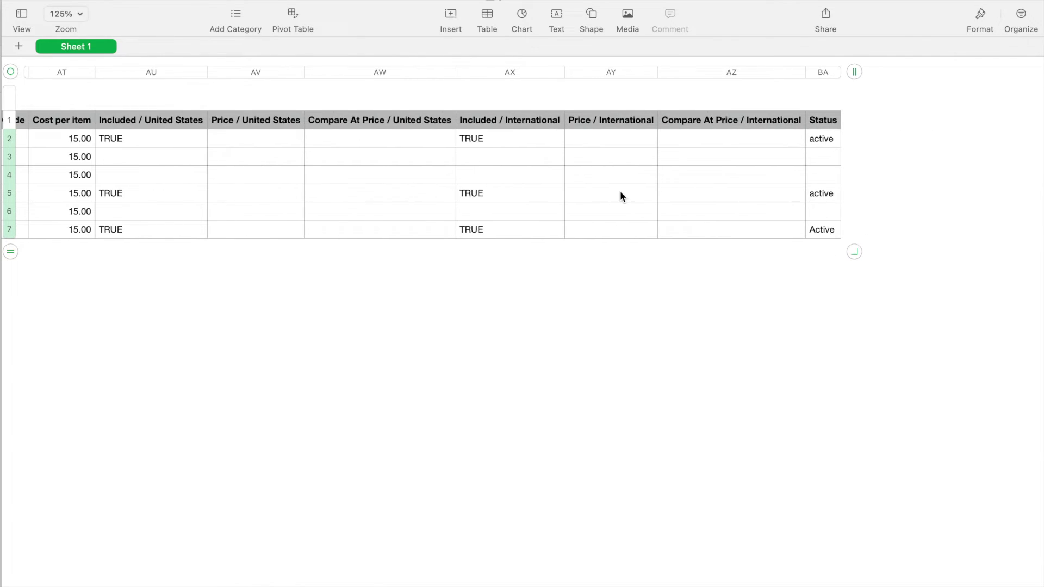
Hide the four unused columns K to N, from Option2 Name through Option3 Value
{"action": "scroll", "coordinate": [620, 195], "scroll_direction": "left", "scroll_amount": 20}
{"action": "scroll", "coordinate": [620, 191], "scroll_direction": "right", "scroll_amount": 5}
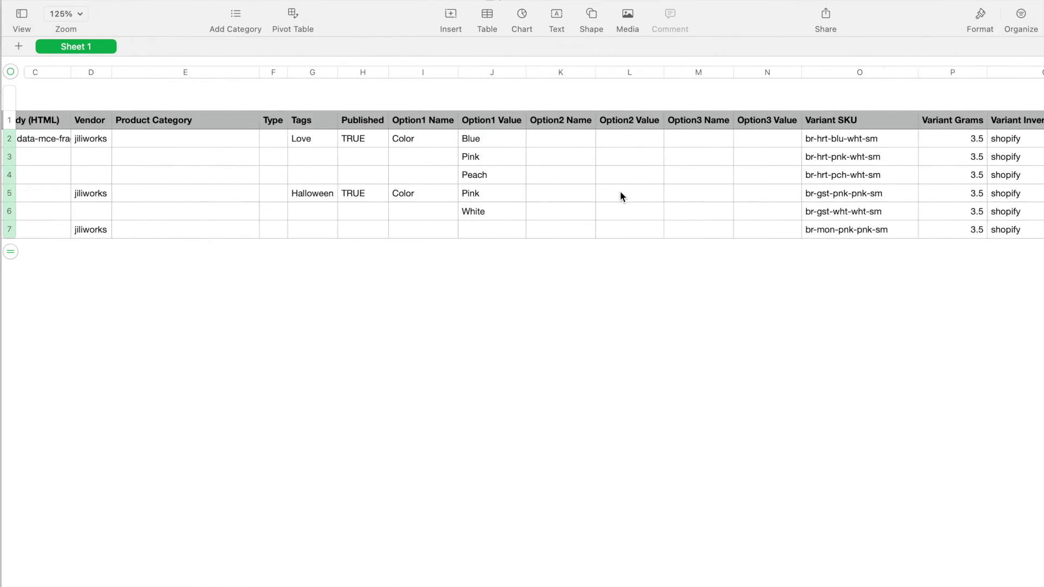
{"action": "left_click_drag", "start_coordinate": [520, 71], "coordinate": [710, 72]}
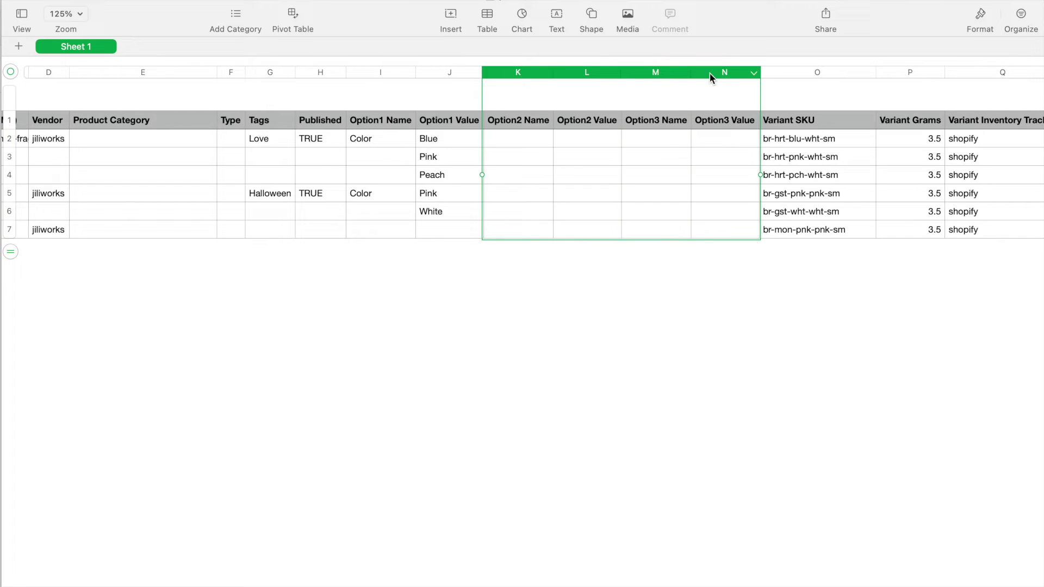
{"action": "right_click", "coordinate": [524, 73]}
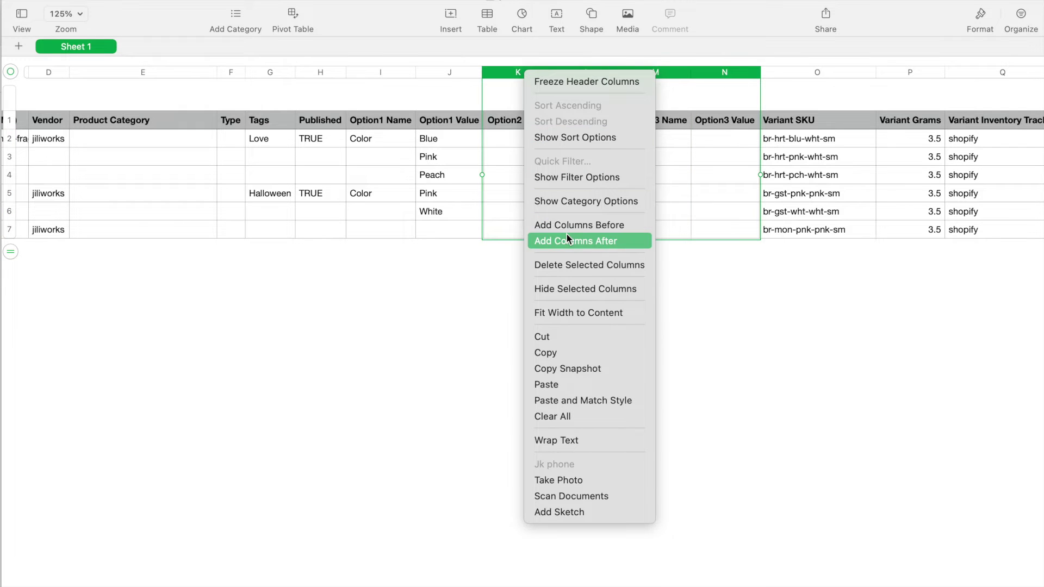
{"action": "left_click", "coordinate": [572, 287]}
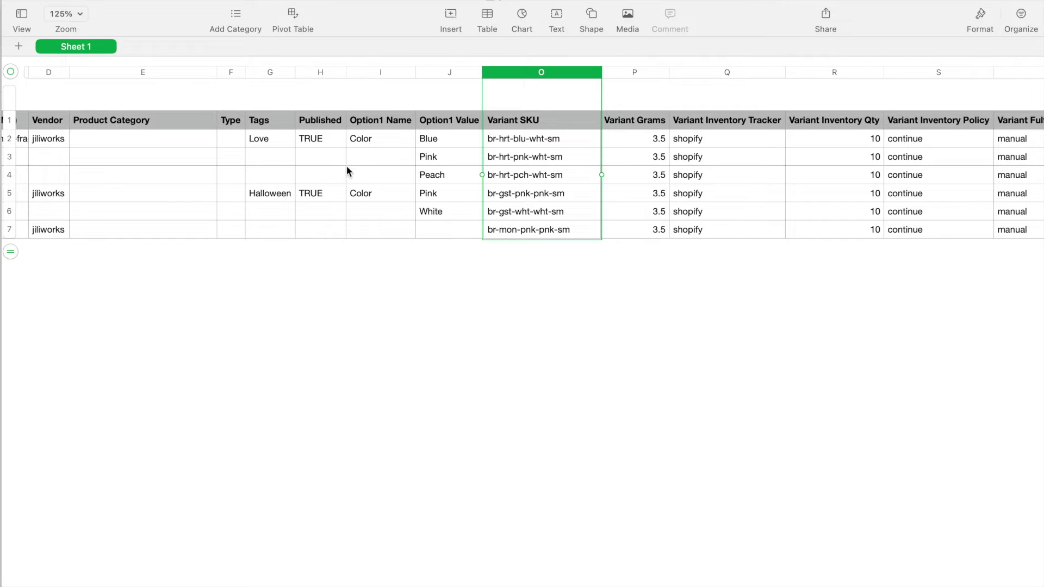
Review the variant inventory and pricing columns, return to the Handle column and deselect the table
{"action": "scroll", "coordinate": [653, 191], "scroll_direction": "right", "scroll_amount": 15}
{"action": "scroll", "coordinate": [653, 191], "scroll_direction": "left", "scroll_amount": 7}
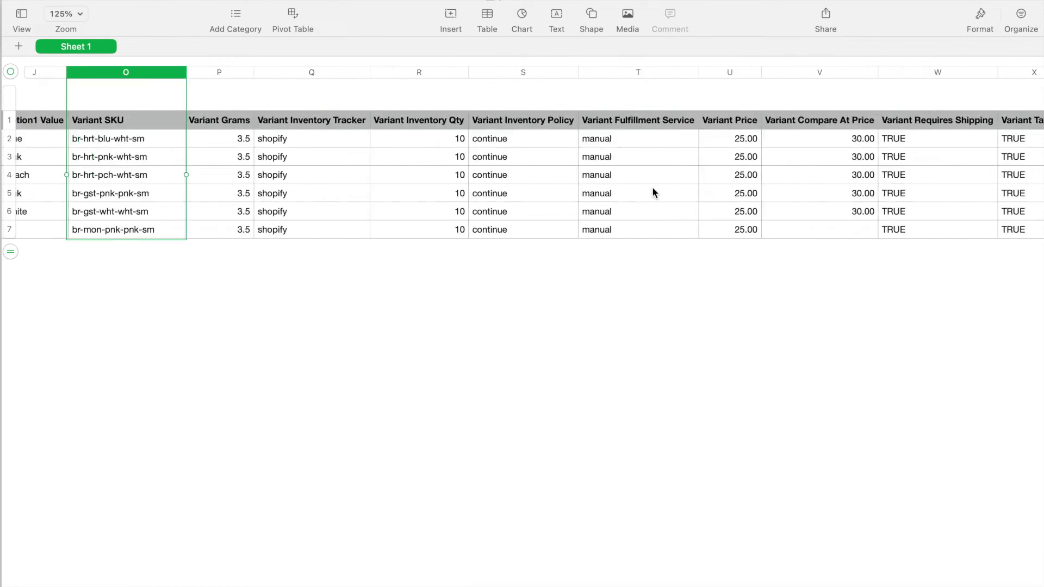
{"action": "scroll", "coordinate": [653, 192], "scroll_direction": "left", "scroll_amount": 10}
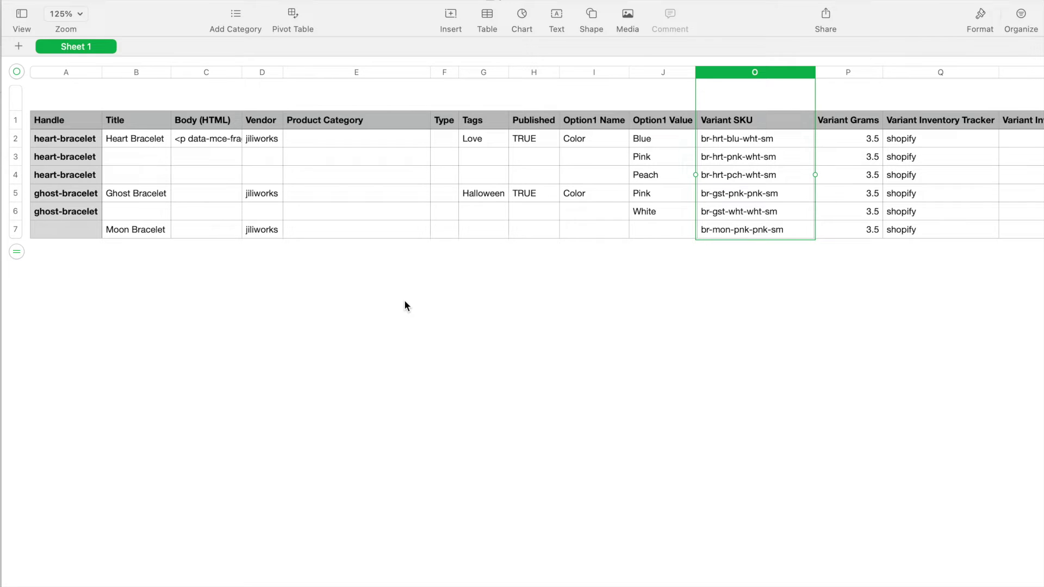
{"action": "left_click", "coordinate": [443, 286]}
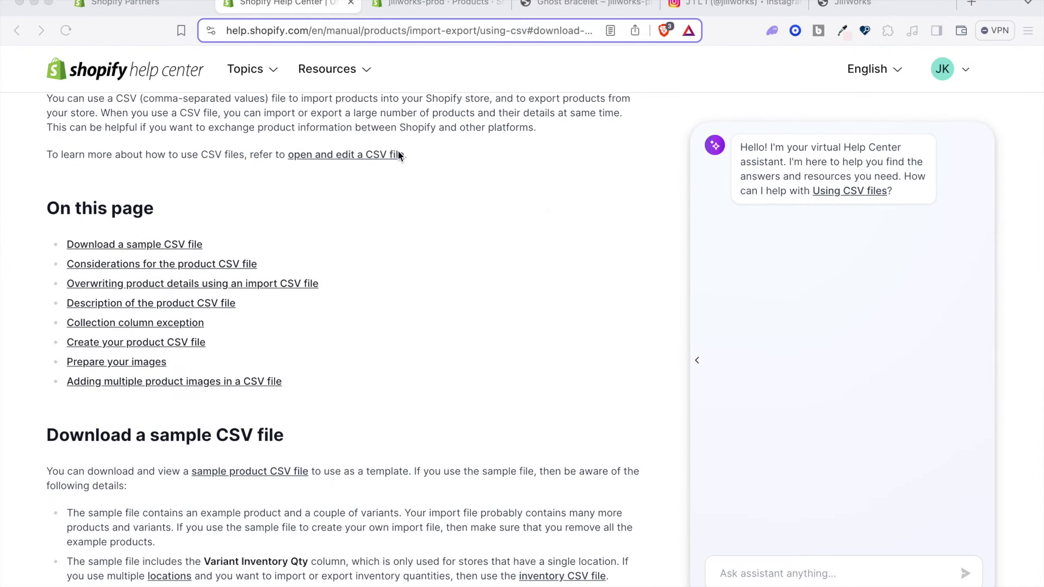
Switch to the browser and view the jiliworks-prod Products page and its URL, plus the Shopify Partners store list
{"action": "left_click", "coordinate": [434, 7]}
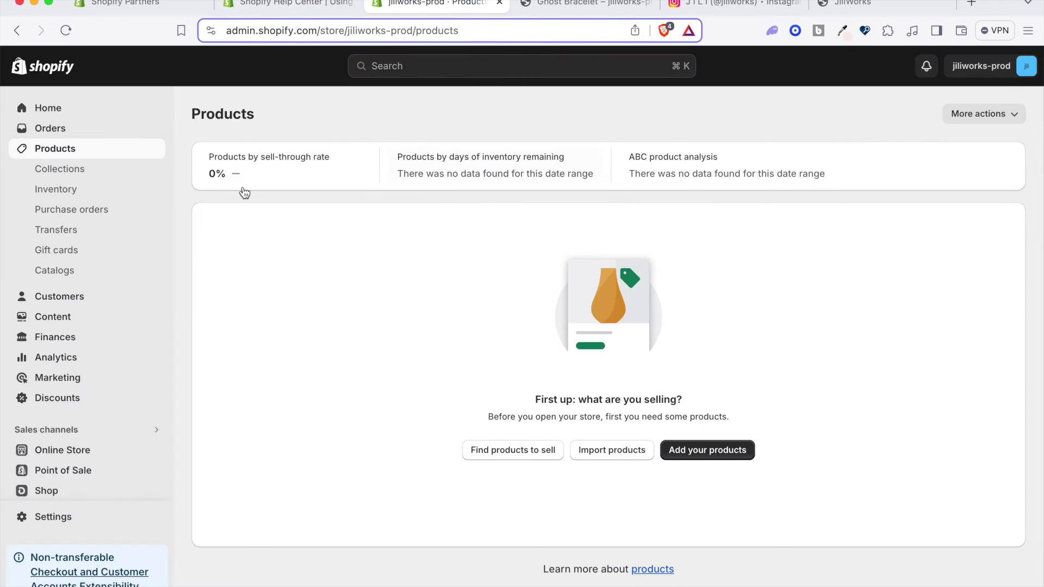
{"action": "left_click", "coordinate": [414, 30]}
{"action": "mouse_move", "coordinate": [415, 30]}
{"action": "left_mouse_down"}
{"action": "mouse_move", "coordinate": [356, 31]}
{"action": "mouse_move", "coordinate": [398, 37]}
{"action": "left_mouse_up"}
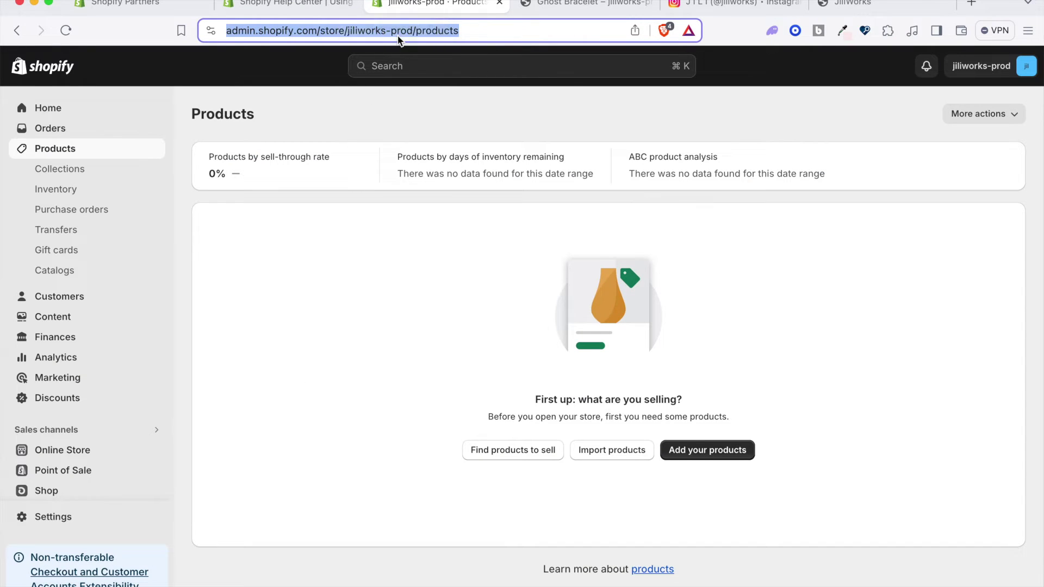
{"action": "left_click", "coordinate": [136, 8]}
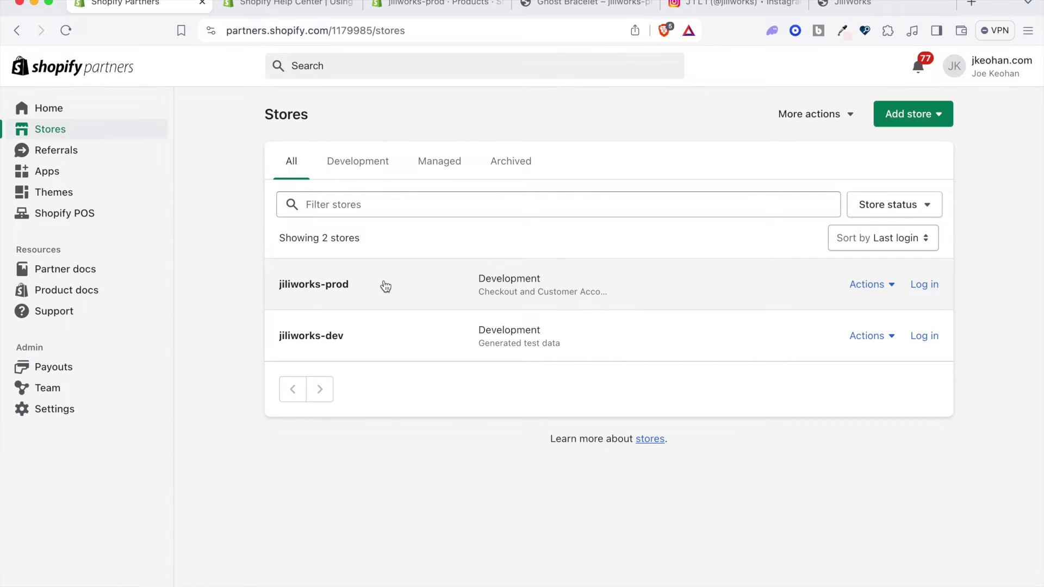
Look through the live JiliWorks storefront's home page, including its URL, Best Sellers and Collections sections
{"action": "left_click", "coordinate": [847, 4]}
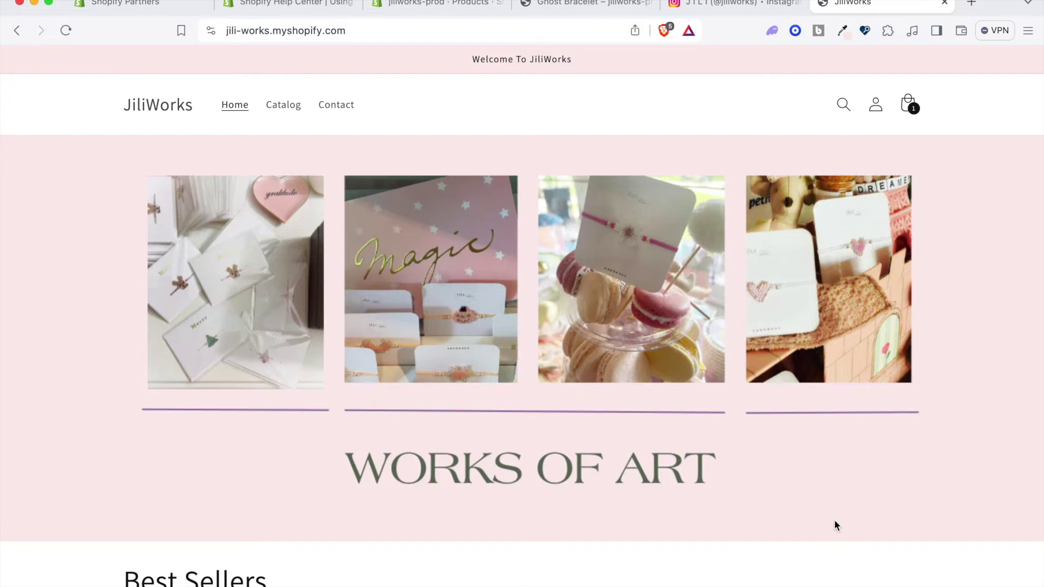
{"action": "scroll", "coordinate": [834, 519], "scroll_direction": "down", "scroll_amount": 1}
{"action": "scroll", "coordinate": [834, 520], "scroll_direction": "up", "scroll_amount": 1}
{"action": "left_click", "coordinate": [397, 31]}
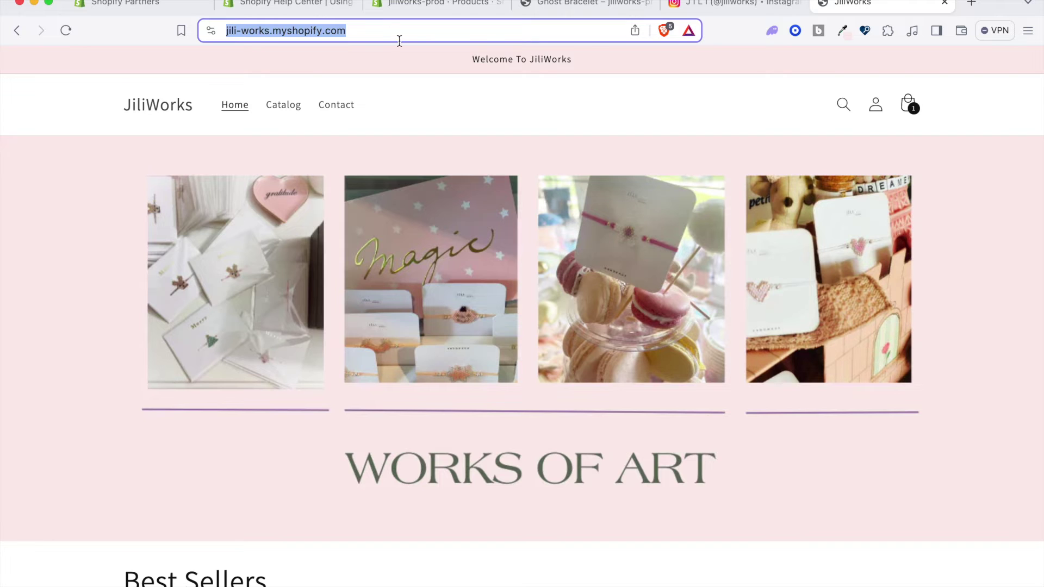
{"action": "scroll", "coordinate": [597, 460], "scroll_direction": "down", "scroll_amount": 8}
{"action": "scroll", "coordinate": [599, 466], "scroll_direction": "down", "scroll_amount": 13}
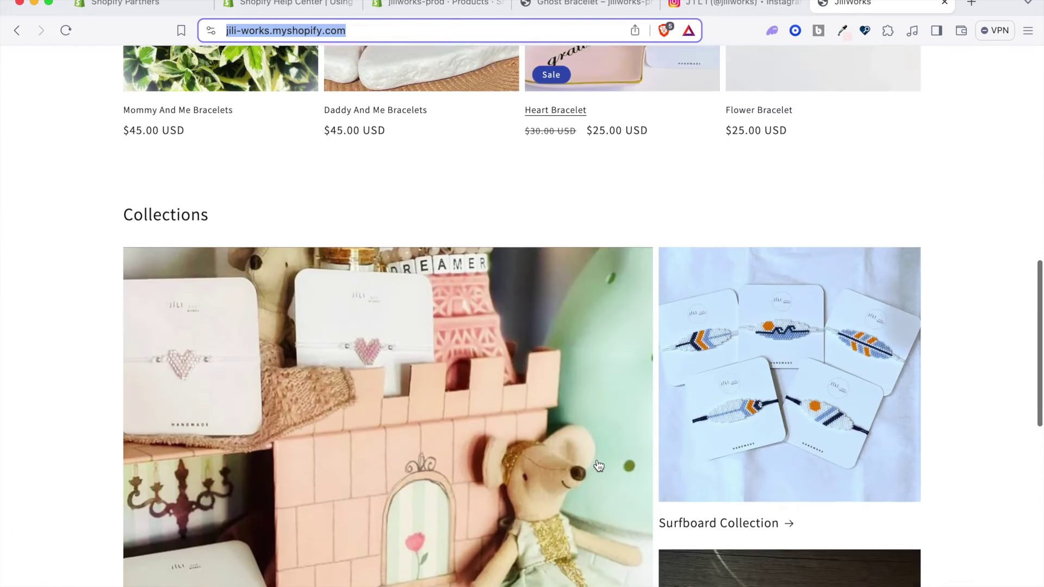
{"action": "scroll", "coordinate": [598, 466], "scroll_direction": "up", "scroll_amount": 3}
{"action": "scroll", "coordinate": [598, 466], "scroll_direction": "up", "scroll_amount": 15}
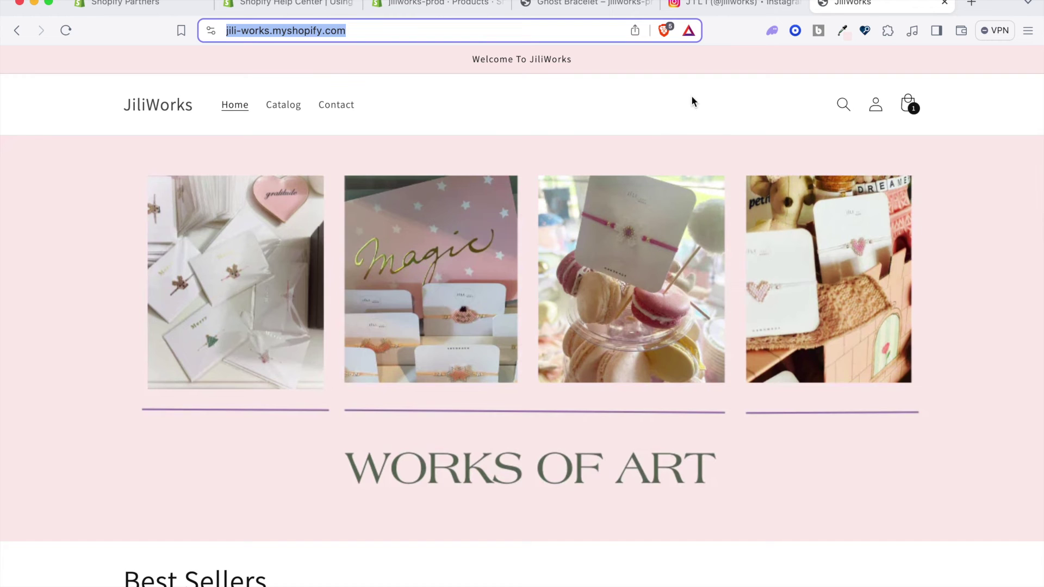
Start a product import in the jiliworks-prod store and add the prod CSV file from the Jiliworks product_csv folder
{"action": "left_click", "coordinate": [442, 7]}
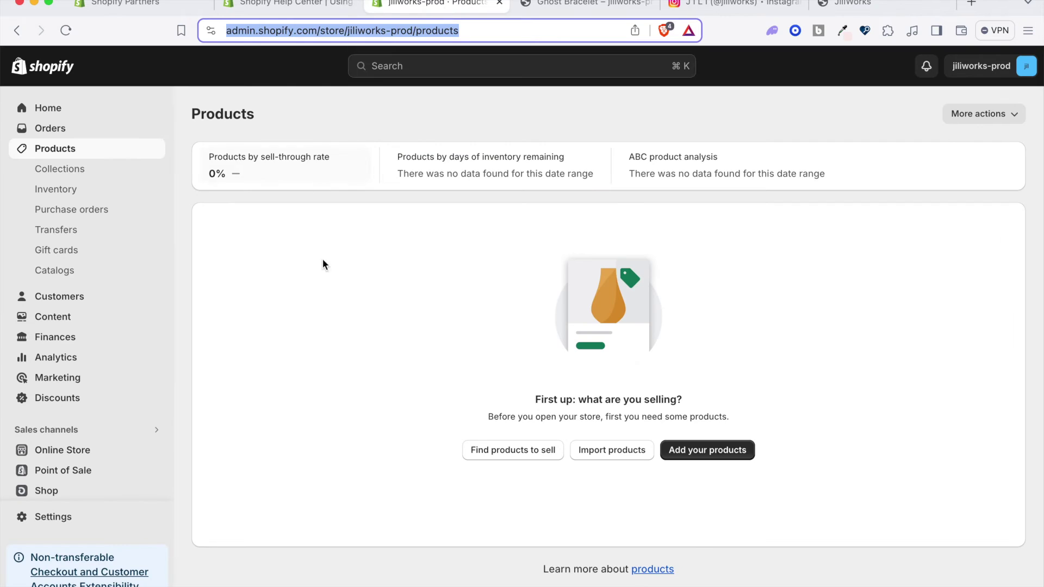
{"action": "left_click", "coordinate": [795, 316]}
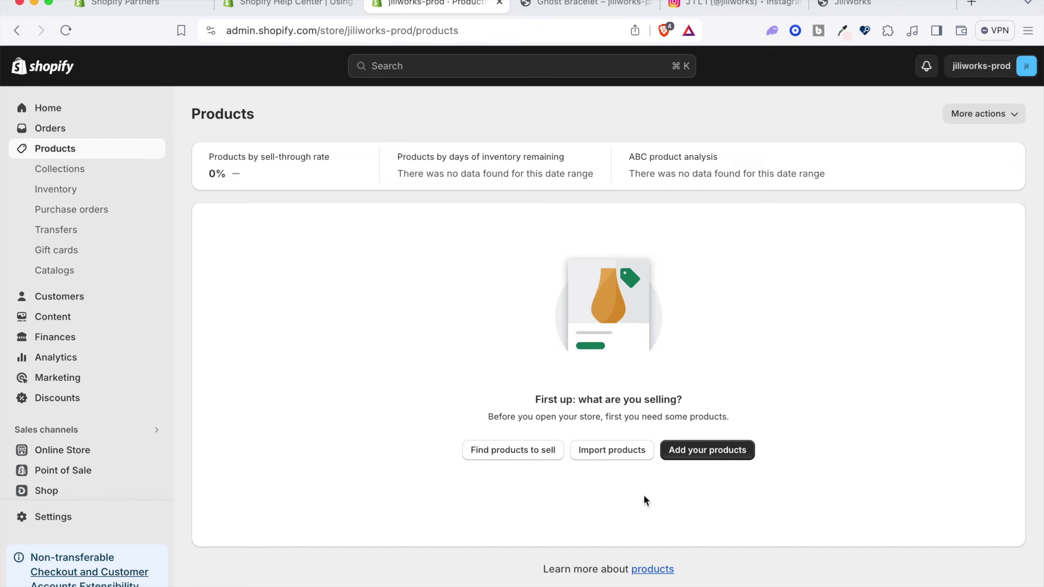
{"action": "left_click", "coordinate": [602, 455]}
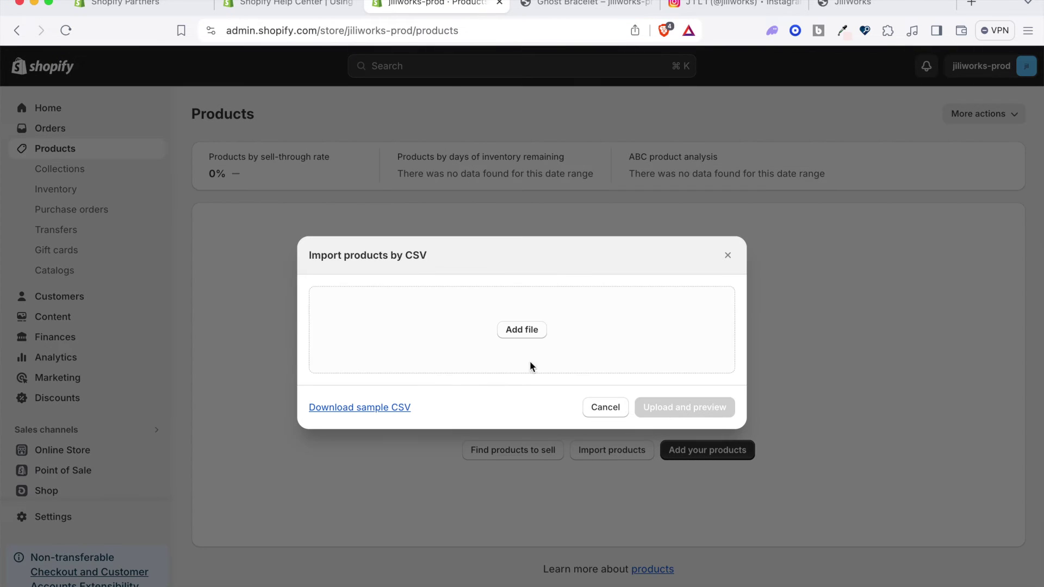
{"action": "left_click", "coordinate": [520, 331]}
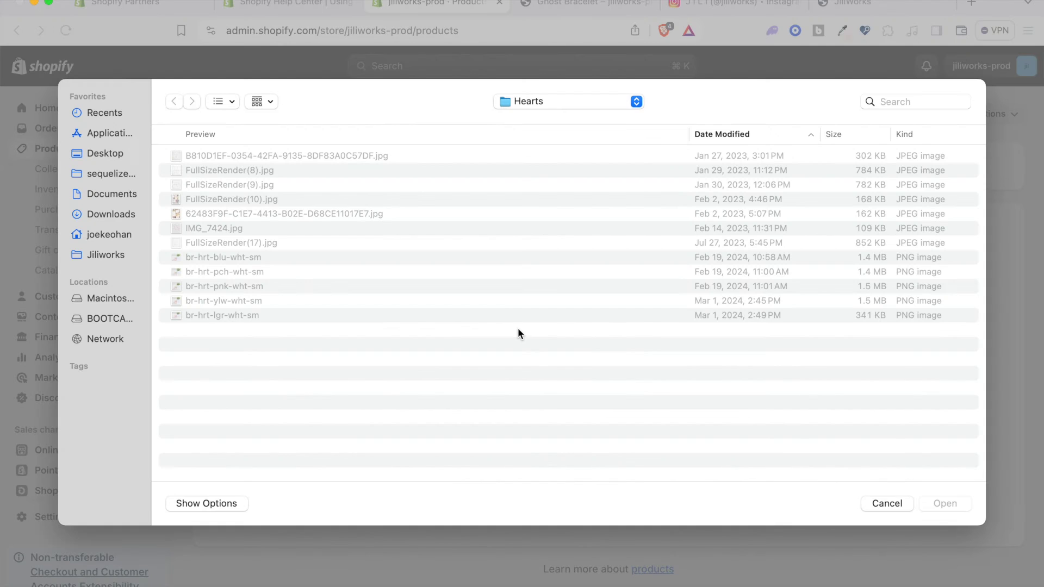
{"action": "left_click", "coordinate": [116, 262]}
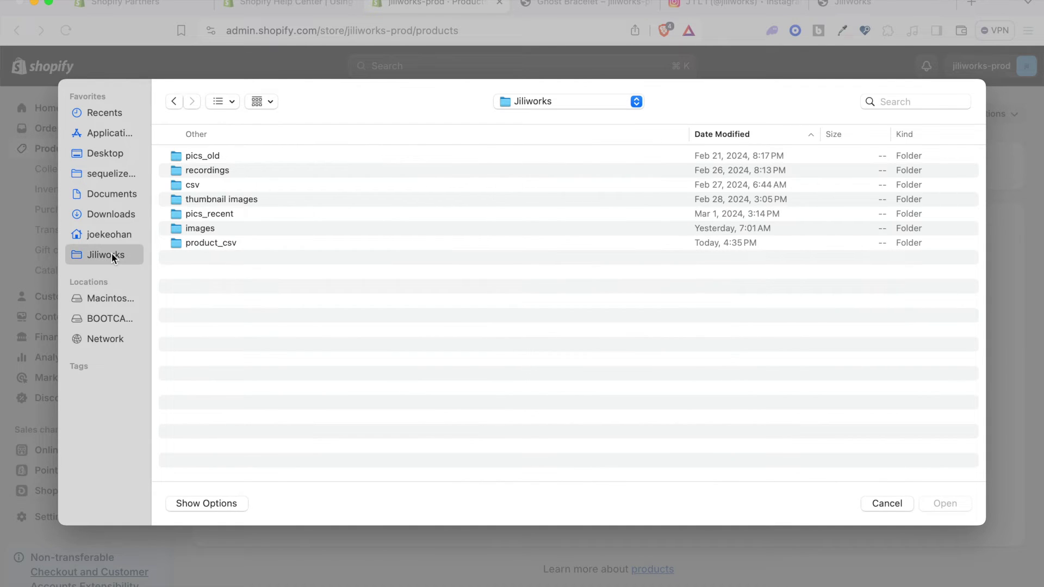
{"action": "double_click", "coordinate": [210, 243]}
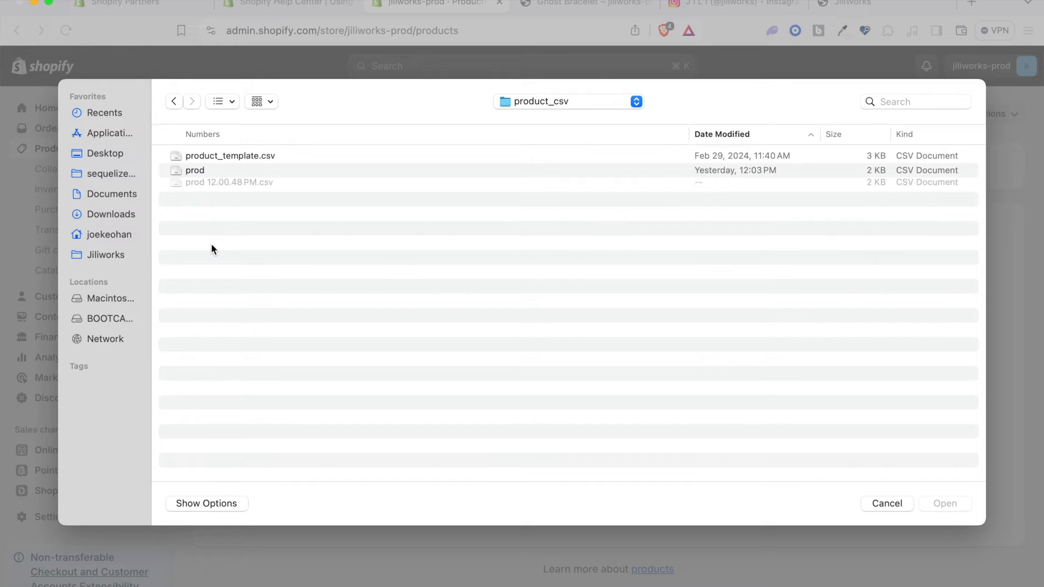
{"action": "left_click", "coordinate": [193, 171]}
{"action": "left_click", "coordinate": [951, 504]}
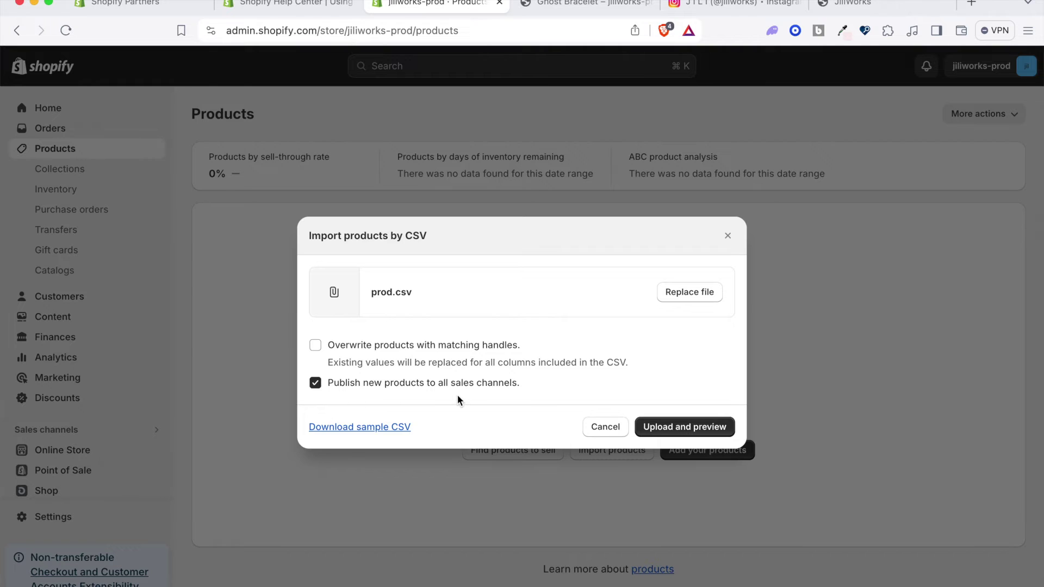
Upload prod.csv, check the product, SKU and image summary in the preview, and import the products
{"action": "left_click", "coordinate": [679, 428]}
{"action": "scroll", "coordinate": [591, 302], "scroll_direction": "down", "scroll_amount": 1}
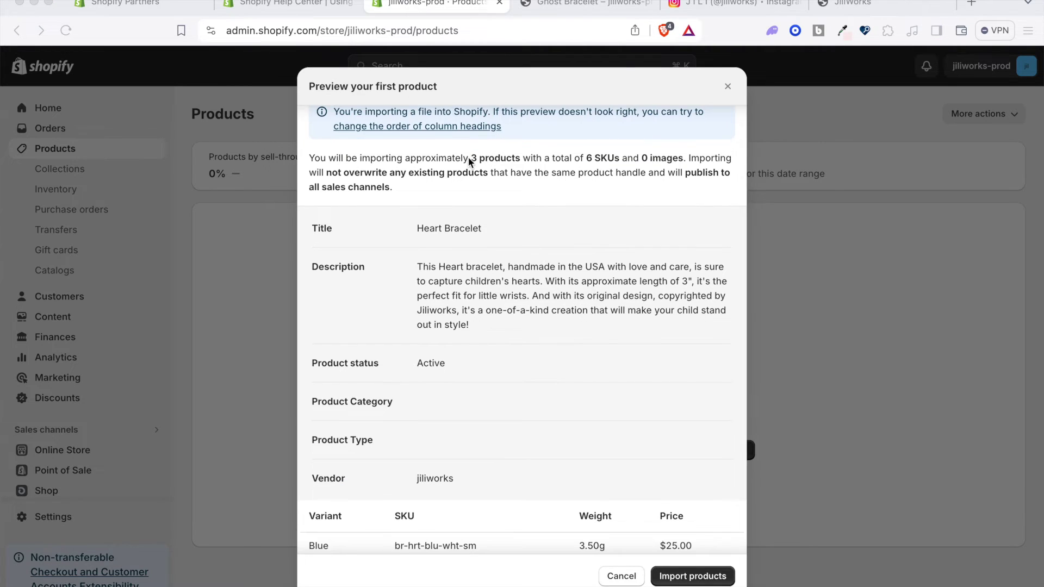
{"action": "left_click_drag", "start_coordinate": [582, 158], "coordinate": [686, 159]}
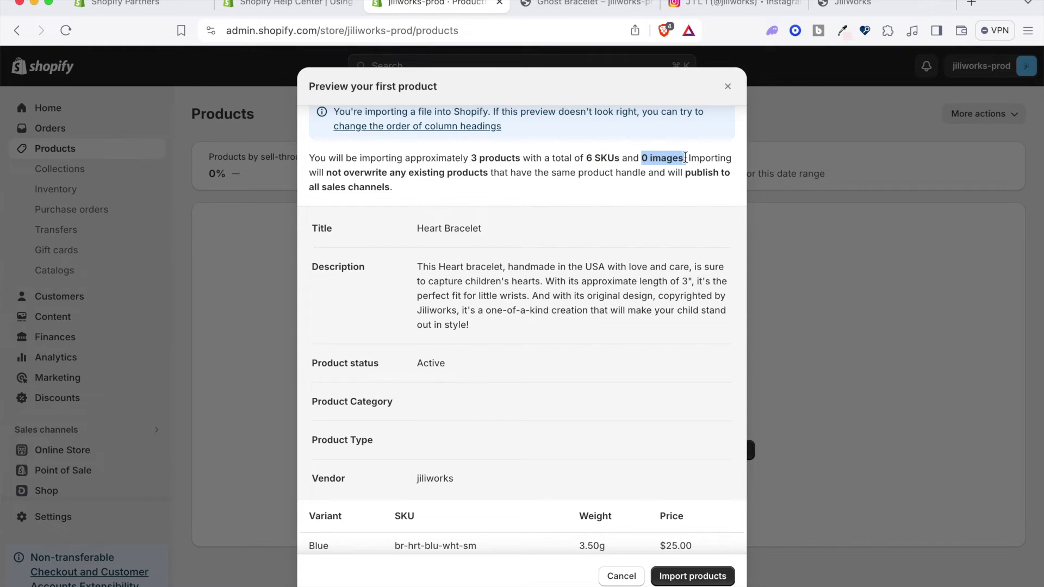
{"action": "left_click", "coordinate": [716, 577]}
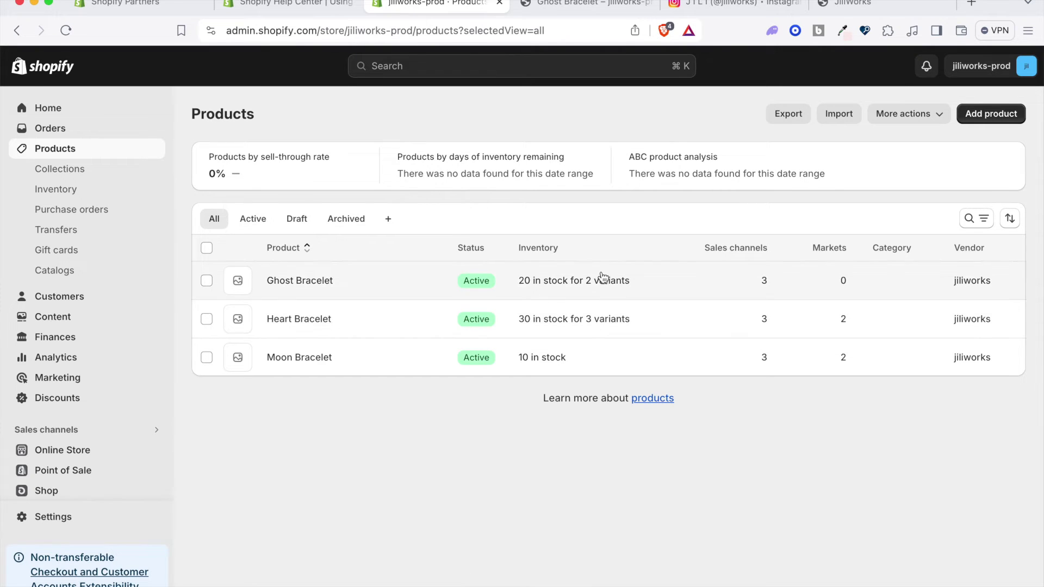
Open the imported Heart Bracelet product and review its description, media, color variants, SKUs, prices and product organization
{"action": "left_click", "coordinate": [312, 319]}
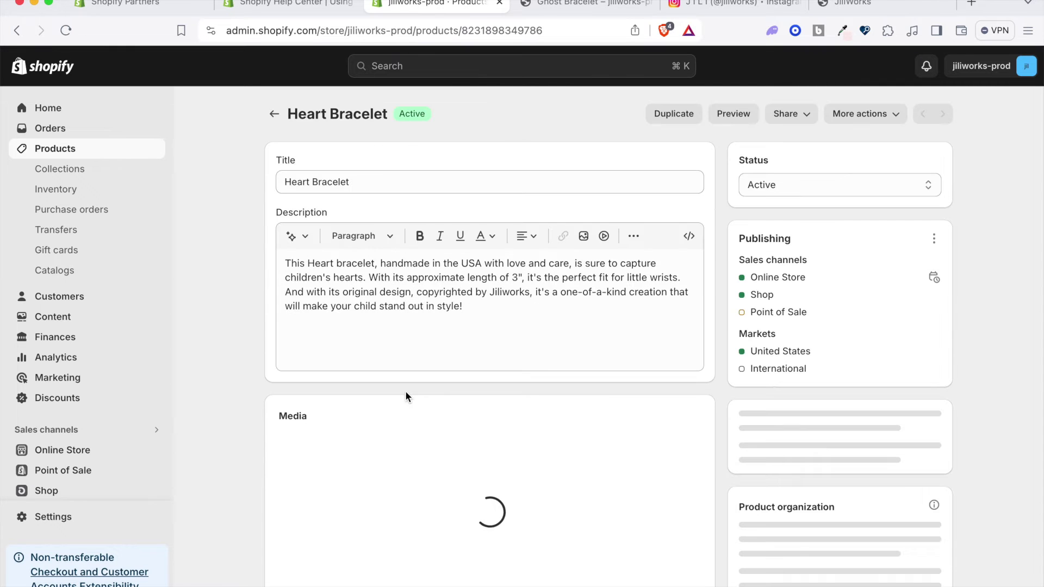
{"action": "scroll", "coordinate": [719, 426], "scroll_direction": "down", "scroll_amount": 6}
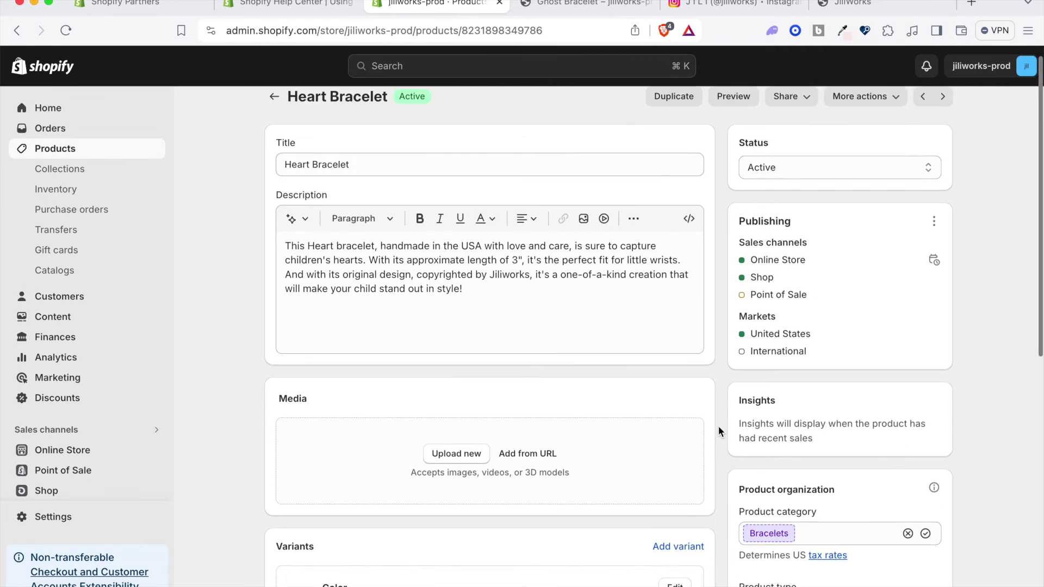
{"action": "scroll", "coordinate": [719, 426], "scroll_direction": "down", "scroll_amount": 1}
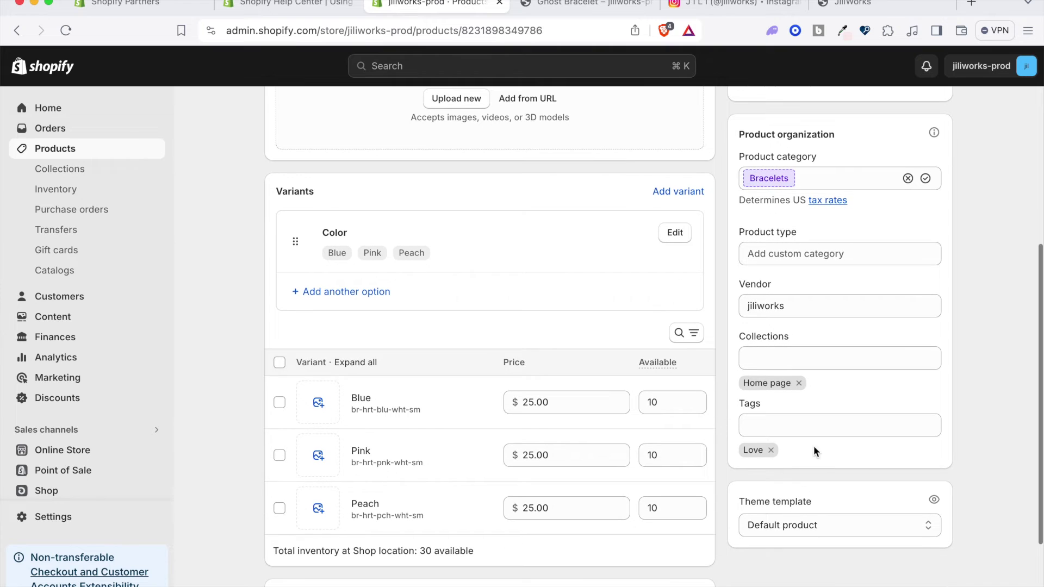
{"action": "scroll", "coordinate": [723, 550], "scroll_direction": "down", "scroll_amount": 1}
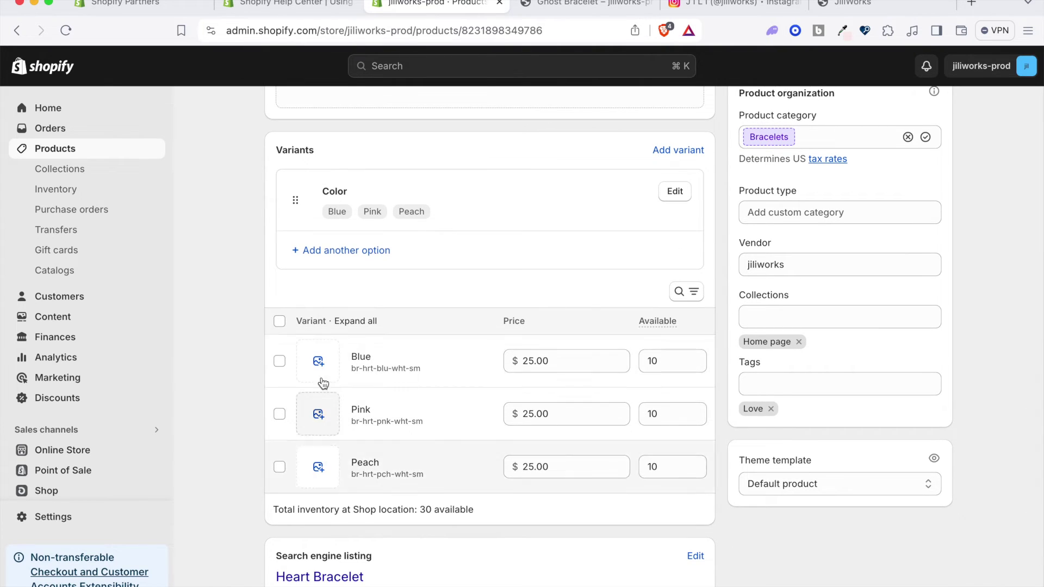
{"action": "scroll", "coordinate": [707, 540], "scroll_direction": "up", "scroll_amount": 8}
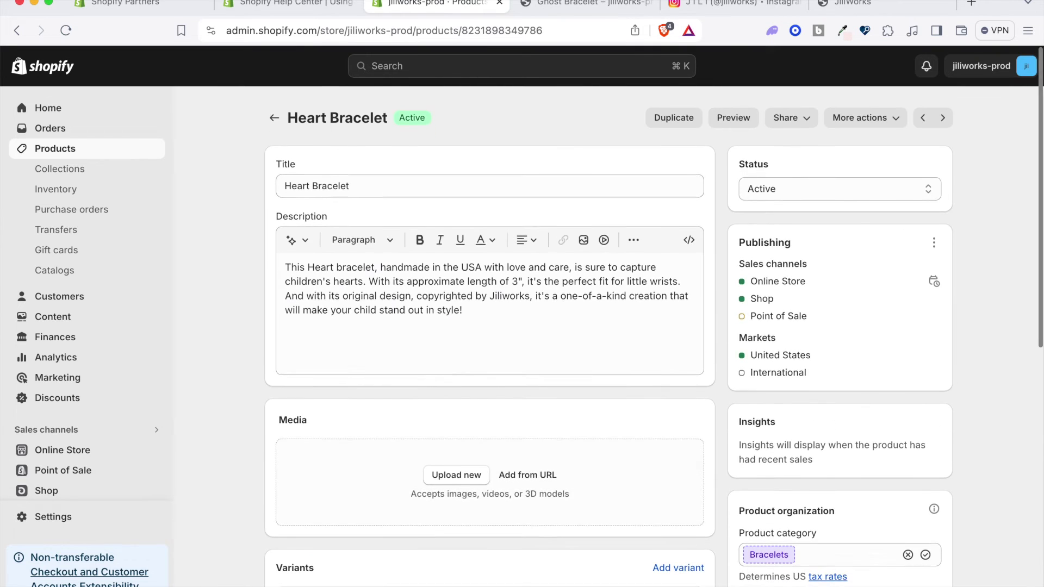
Switch to the jiliworks-prod storefront, browse the catalog and view the Heart Bracelet product page
{"action": "left_click", "coordinate": [579, 13]}
{"action": "left_click", "coordinate": [318, 107]}
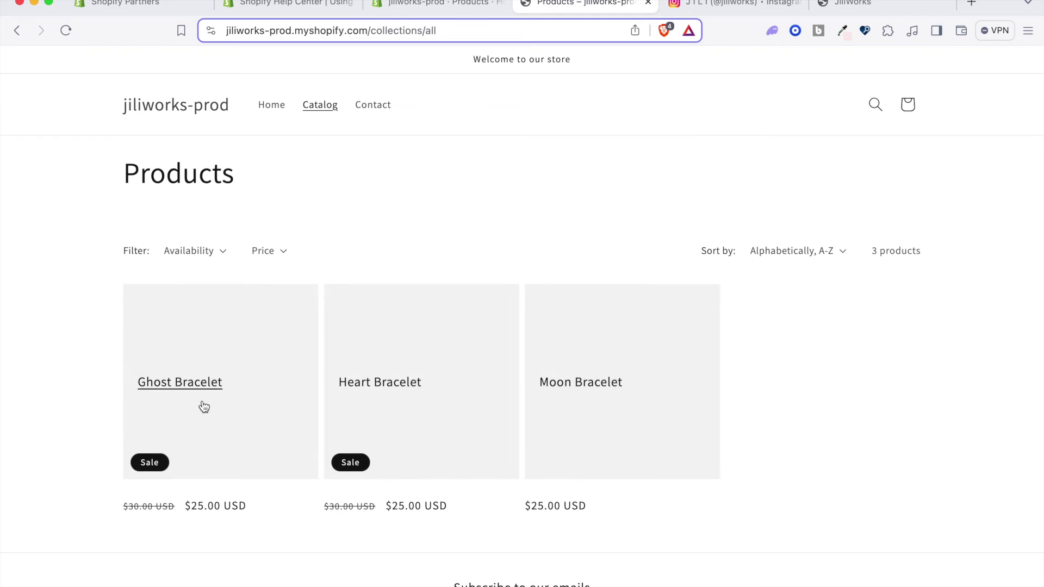
{"action": "left_click", "coordinate": [387, 391]}
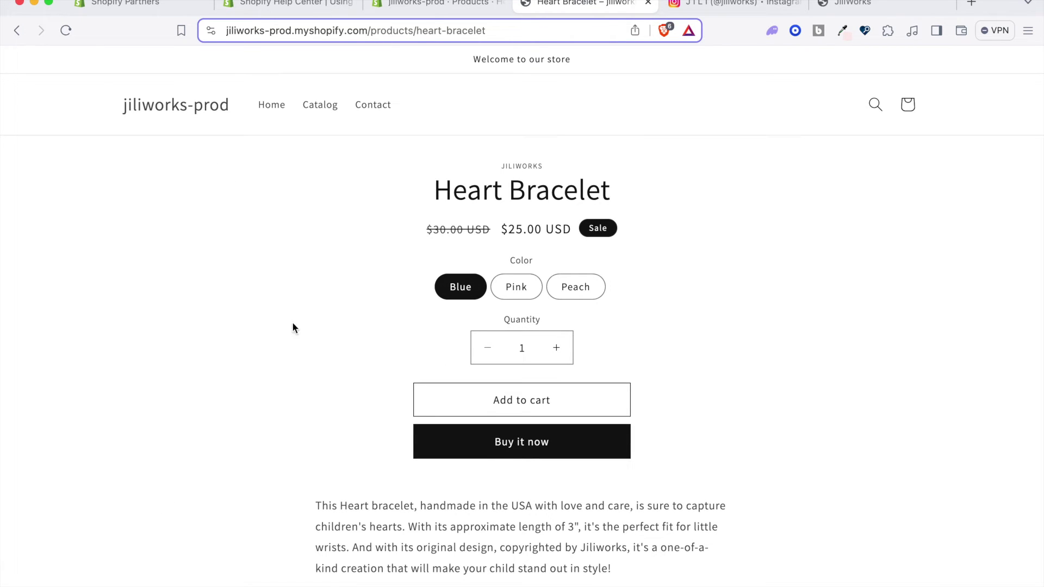
Return to the Heart Bracelet product in the store admin and open the Pics.io: Bulk Image Upload app
{"action": "left_click", "coordinate": [411, 7]}
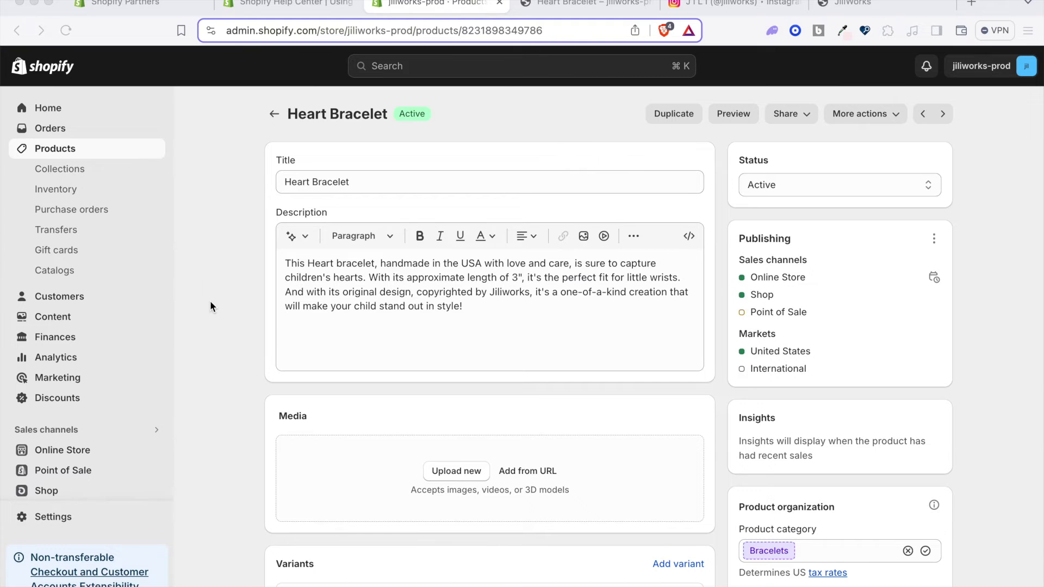
{"action": "scroll", "coordinate": [210, 302], "scroll_direction": "down", "scroll_amount": 1}
{"action": "scroll", "coordinate": [209, 302], "scroll_direction": "down", "scroll_amount": 2}
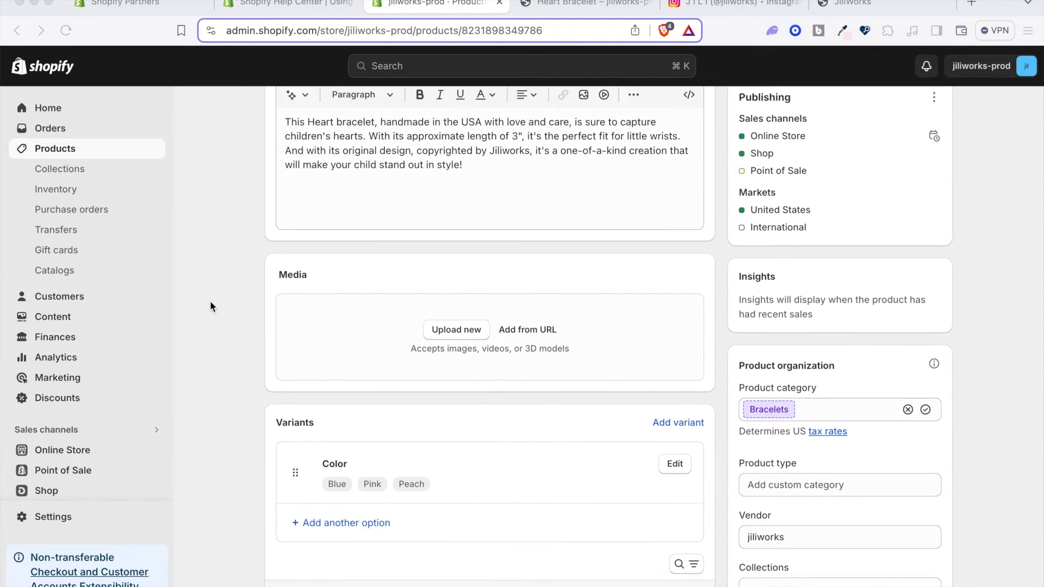
{"action": "scroll", "coordinate": [110, 449], "scroll_direction": "down", "scroll_amount": 1}
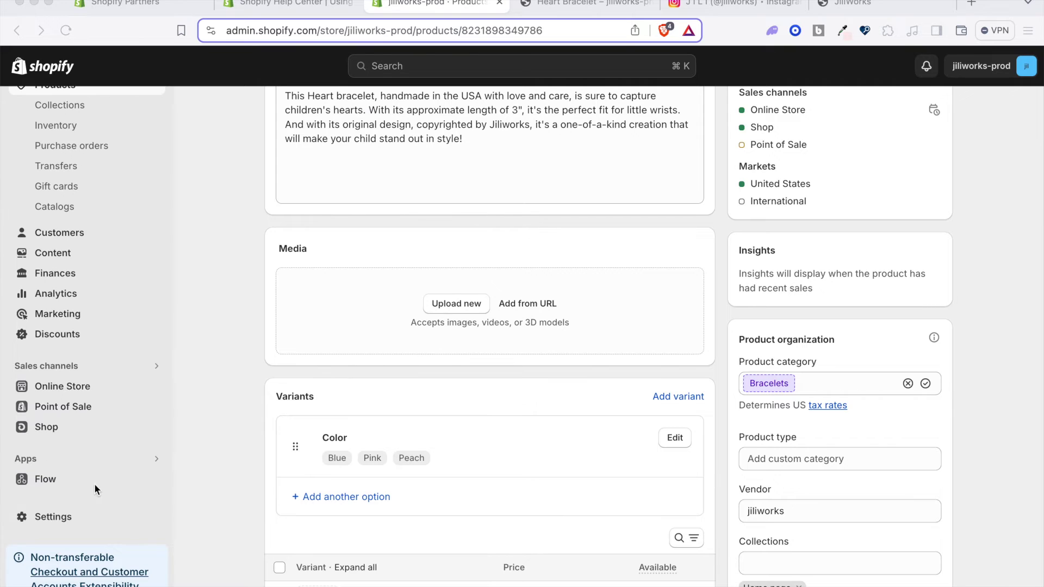
{"action": "left_click", "coordinate": [138, 459]}
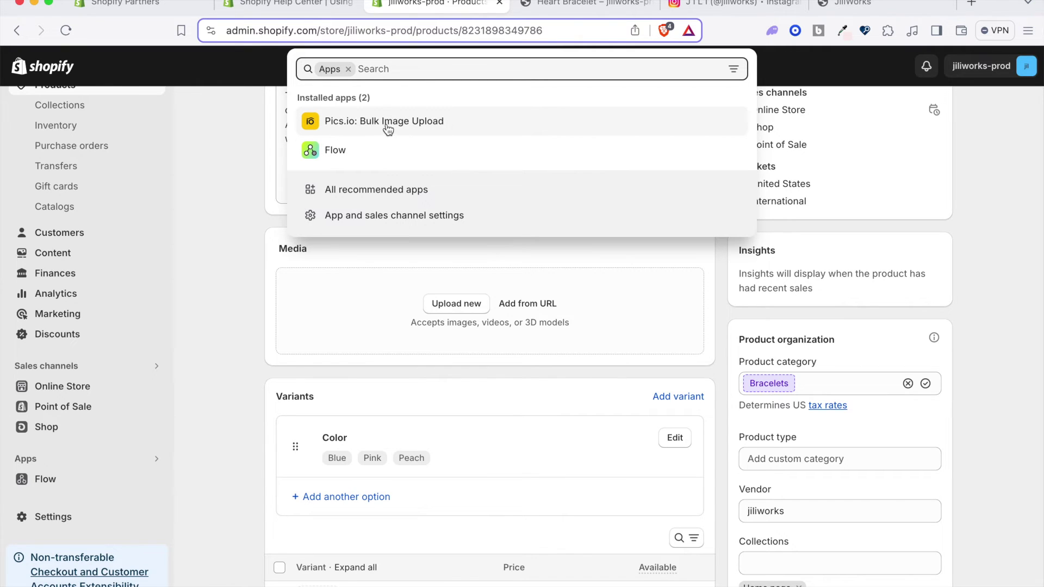
{"action": "left_click", "coordinate": [392, 126]}
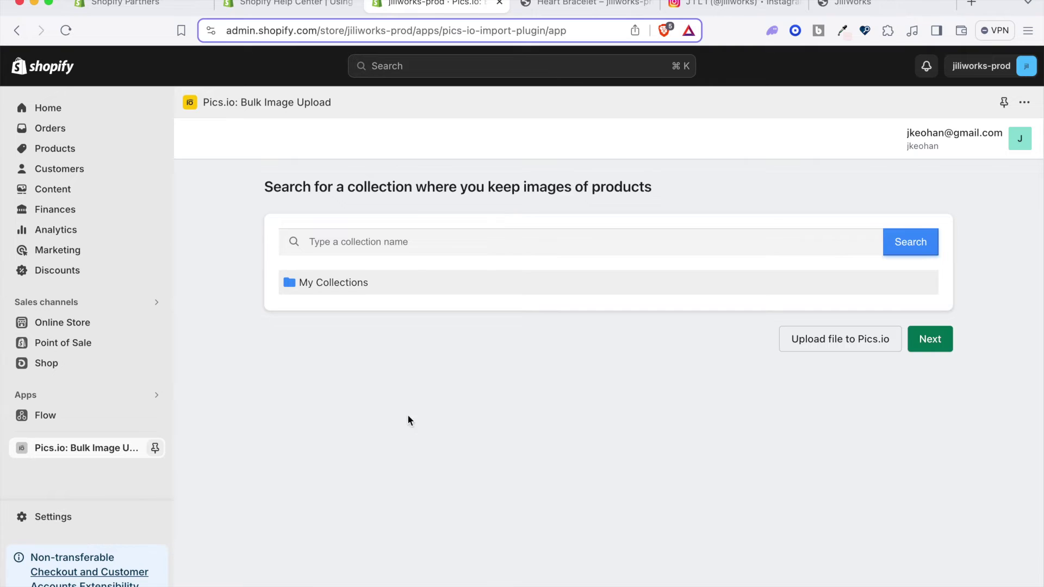
Switch to the Pics.io library and view the images in the Hearts and Halloween collections
{"action": "key", "text": "super+Tab"}
{"action": "left_click_drag", "start_coordinate": [507, 20], "coordinate": [466, 16]}
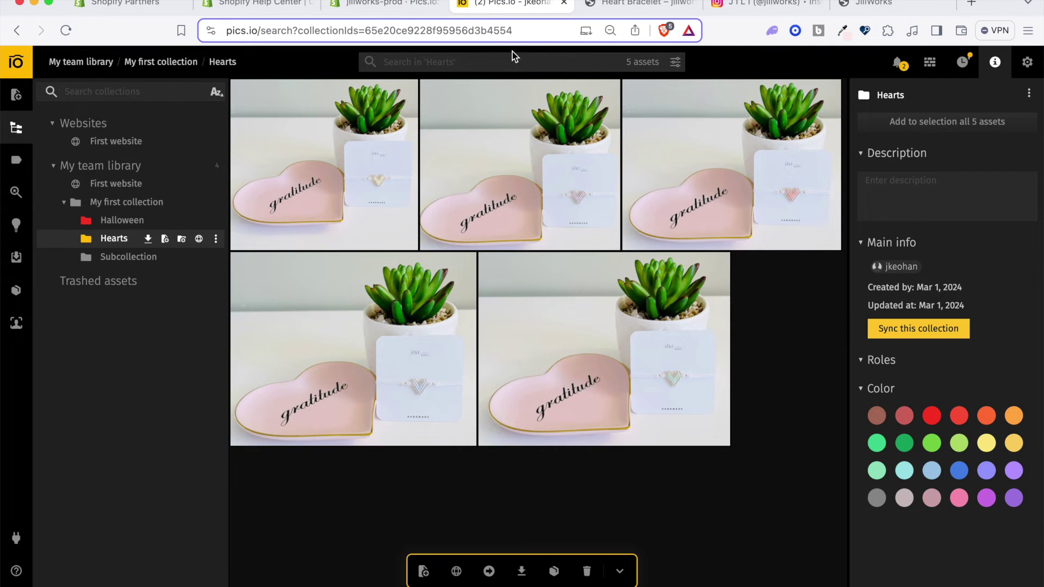
{"action": "left_click", "coordinate": [459, 31]}
{"action": "left_click", "coordinate": [548, 33]}
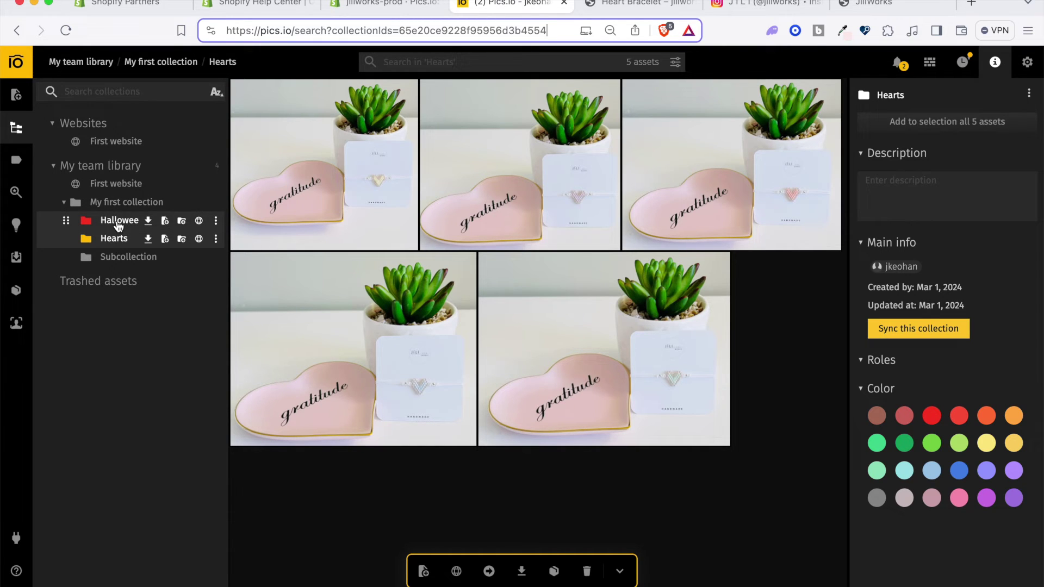
{"action": "left_click", "coordinate": [113, 242]}
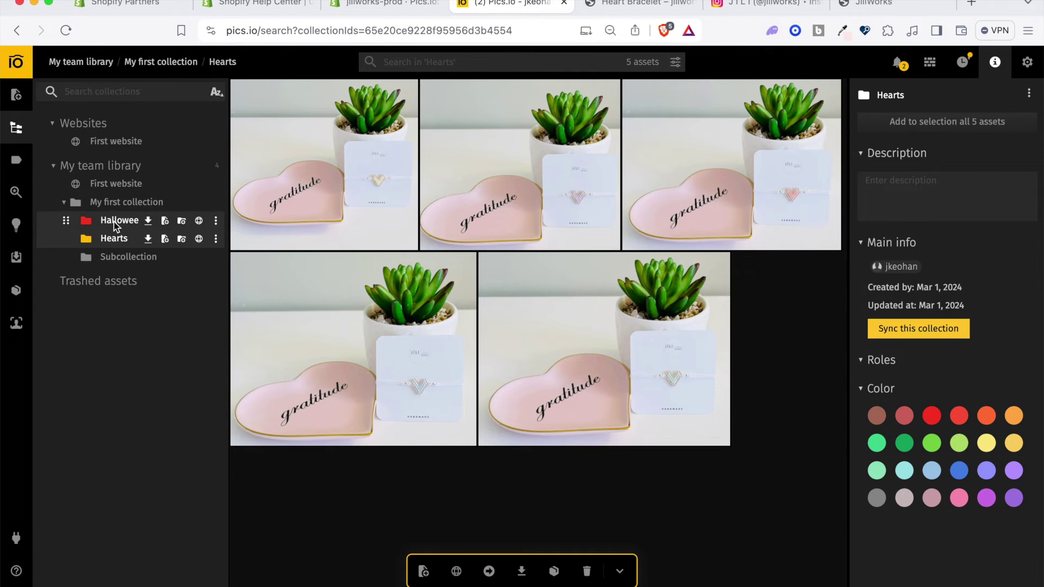
{"action": "left_click", "coordinate": [114, 223]}
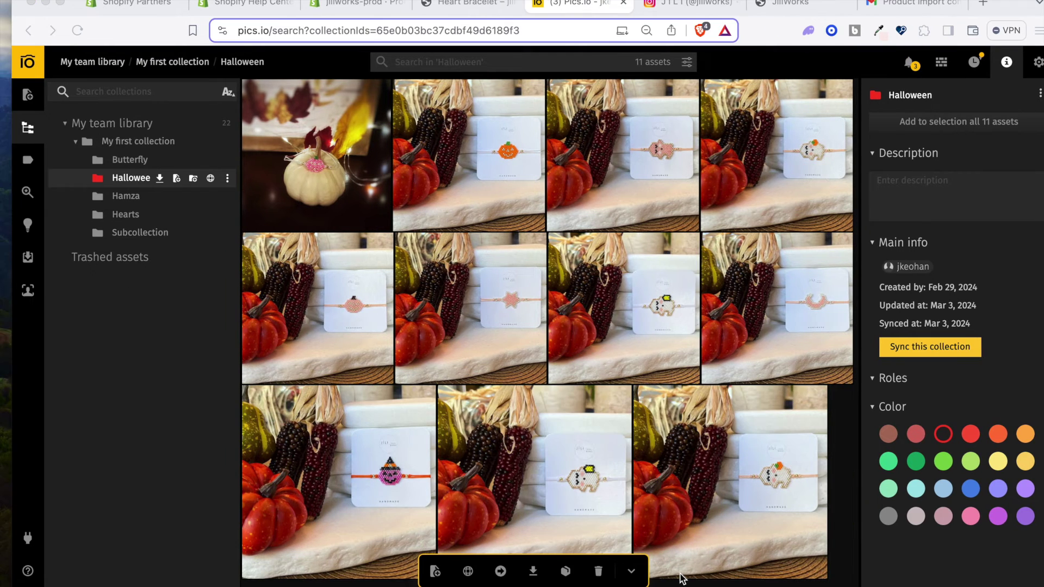
Go back to the jiliworks-prod Products page and launch the Pics.io: Bulk Image Upload app
{"action": "left_click", "coordinate": [372, 5]}
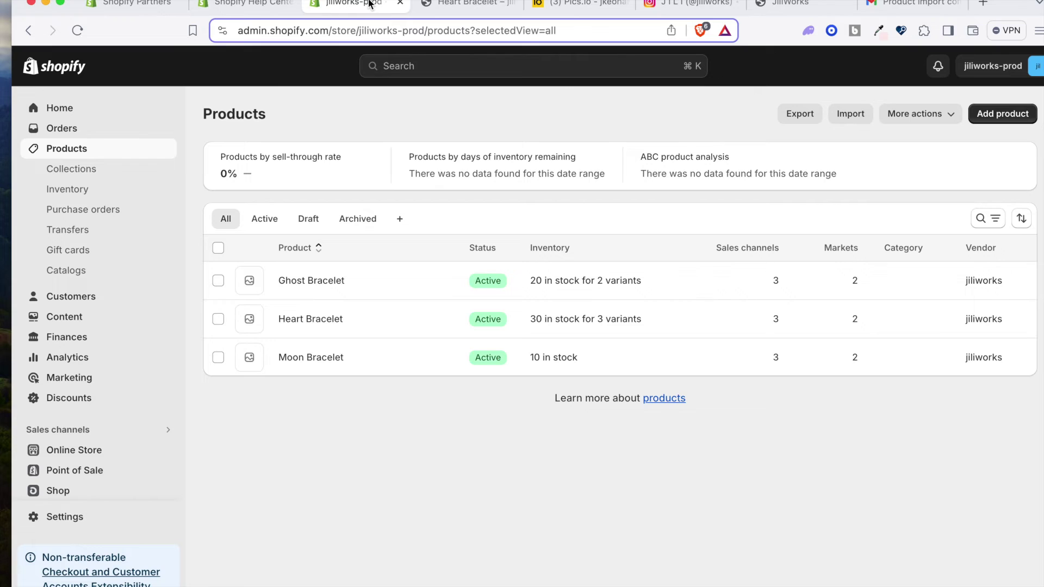
{"action": "scroll", "coordinate": [119, 446], "scroll_direction": "down", "scroll_amount": 2}
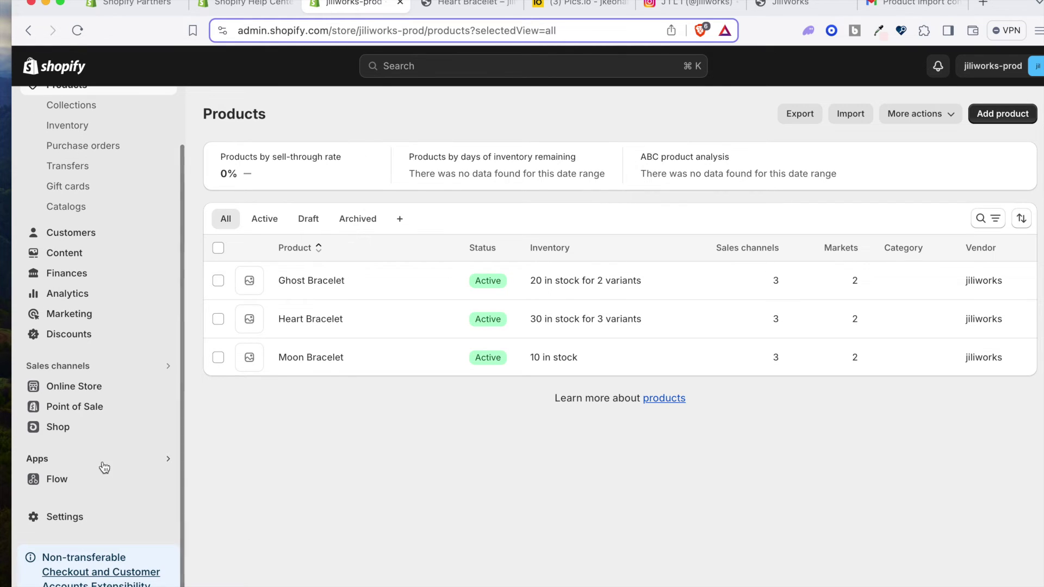
{"action": "left_click", "coordinate": [76, 460]}
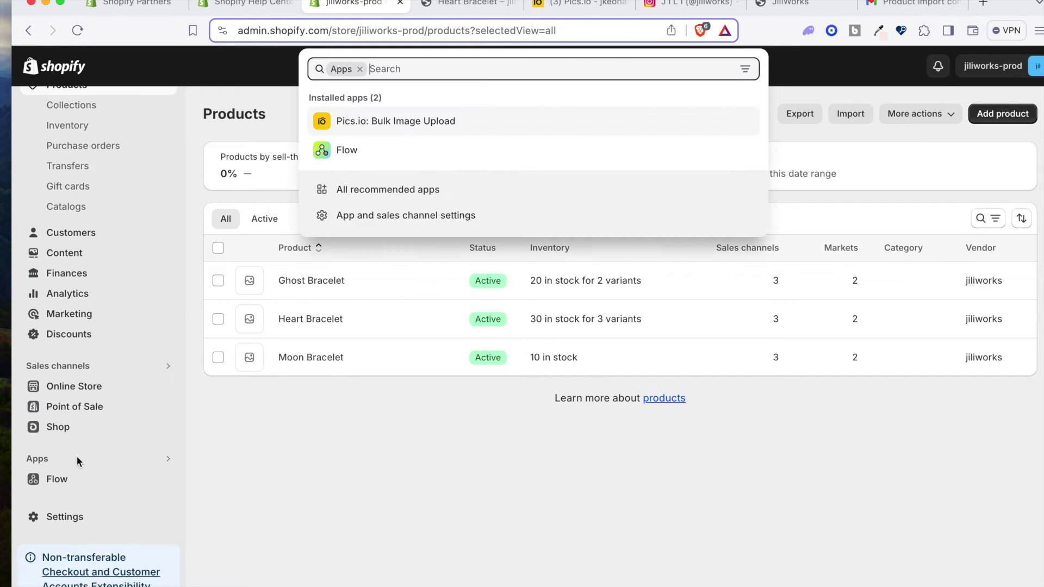
{"action": "left_click", "coordinate": [422, 120]}
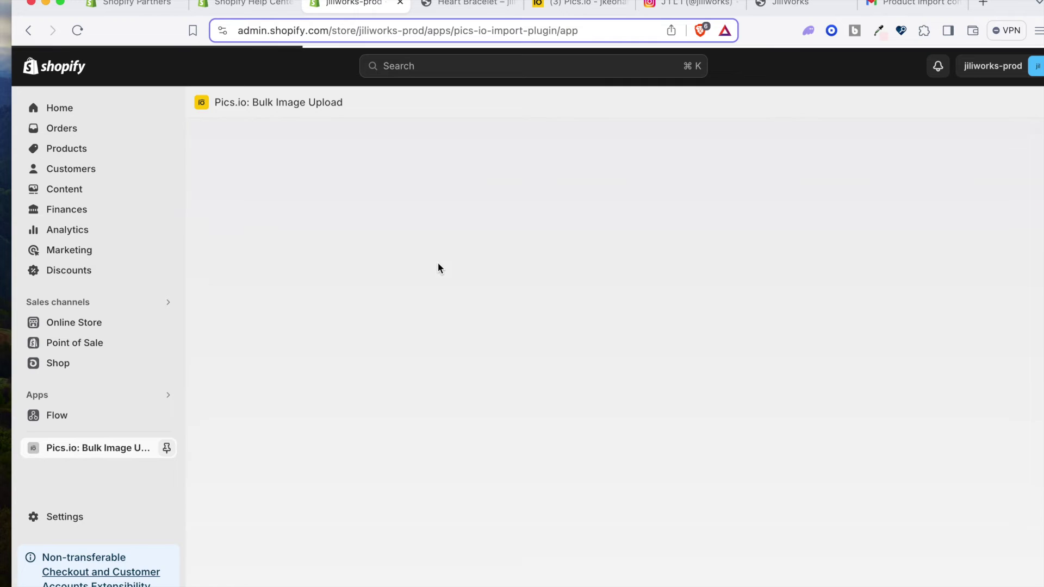
Search for the Hearts collection, choose it as the image source, and match product SKUs by file Name
{"action": "left_click", "coordinate": [422, 247]}
{"action": "type", "text": "Hearts"}
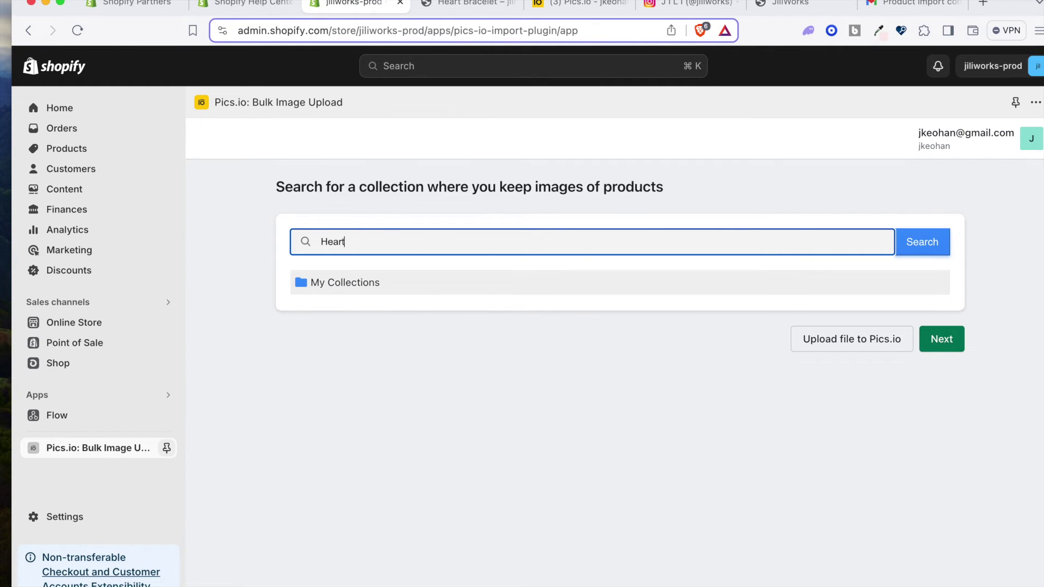
{"action": "left_click", "coordinate": [343, 308]}
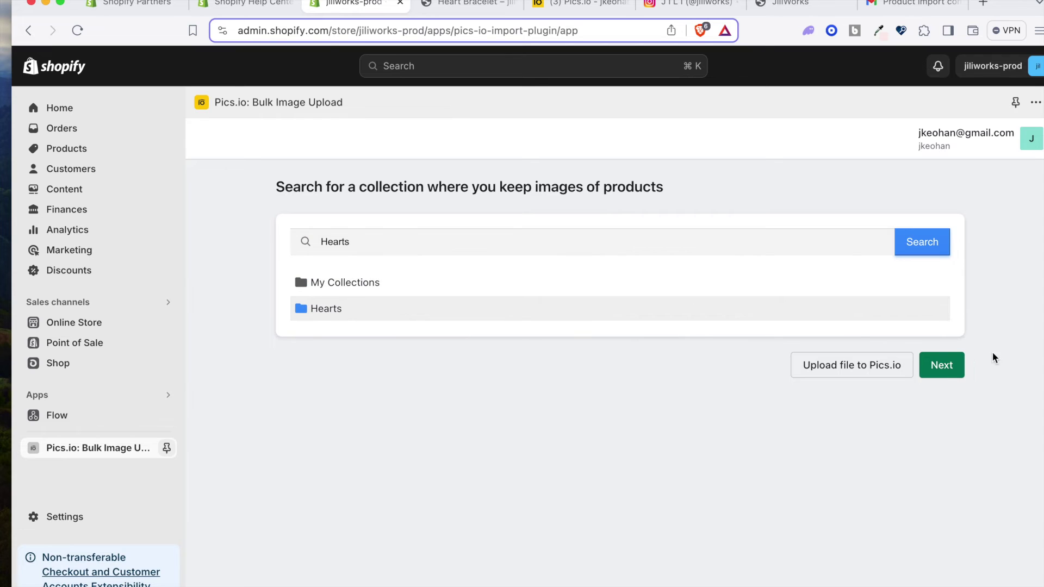
{"action": "left_click", "coordinate": [953, 373]}
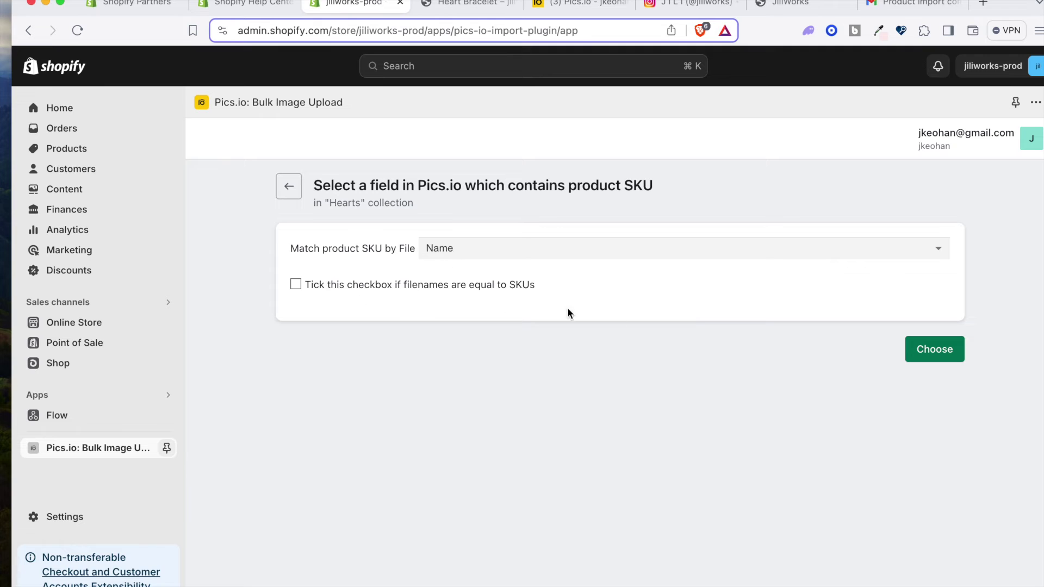
{"action": "left_click", "coordinate": [949, 353]}
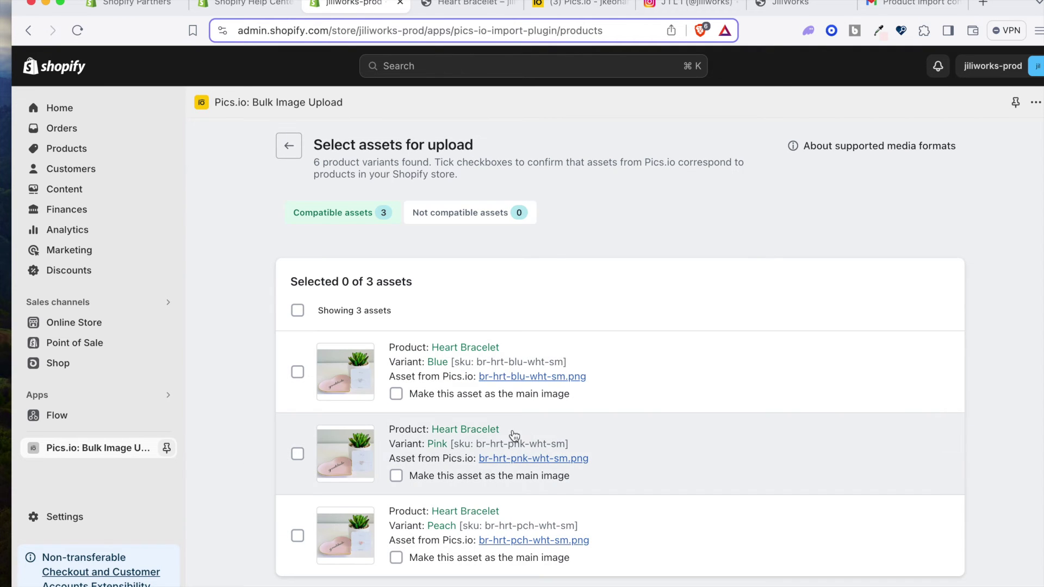
Select all the compatible Heart Bracelet assets for the Blue, Pink and Peach variants and upload them to the store
{"action": "left_click", "coordinate": [297, 310]}
{"action": "scroll", "coordinate": [392, 381], "scroll_direction": "down", "scroll_amount": 1}
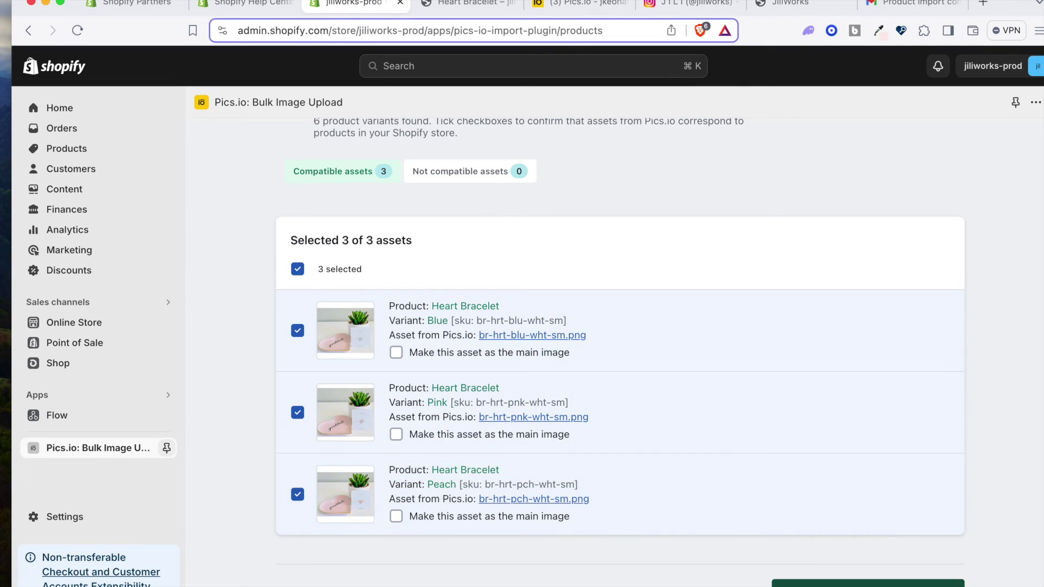
{"action": "left_click", "coordinate": [850, 584]}
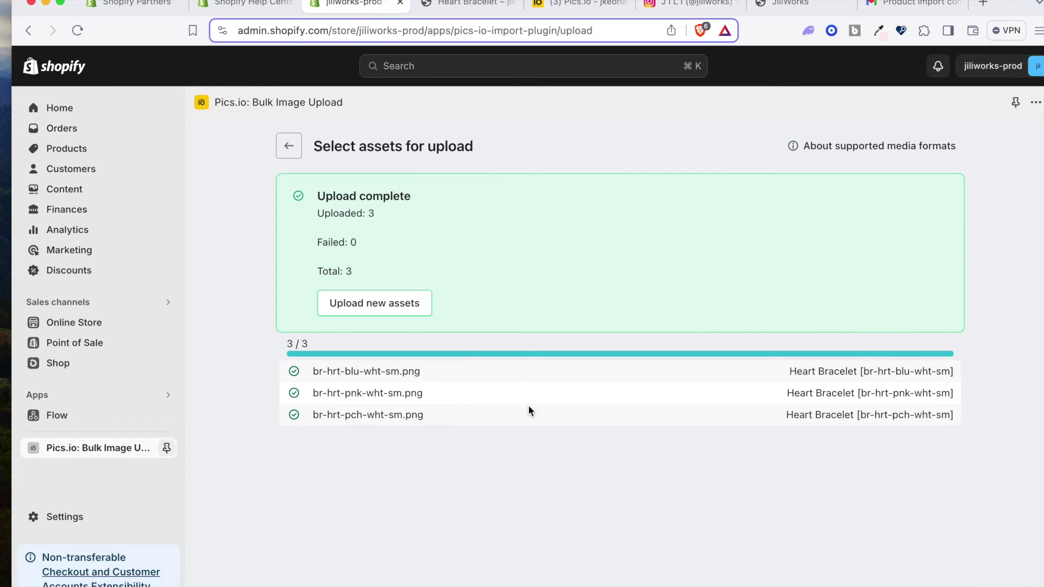
Switch to the storefront, reload the catalog and open the Heart Bracelet page to check its uploaded image
{"action": "left_click", "coordinate": [484, 5]}
{"action": "scroll", "coordinate": [430, 103], "scroll_direction": "up", "scroll_amount": 3}
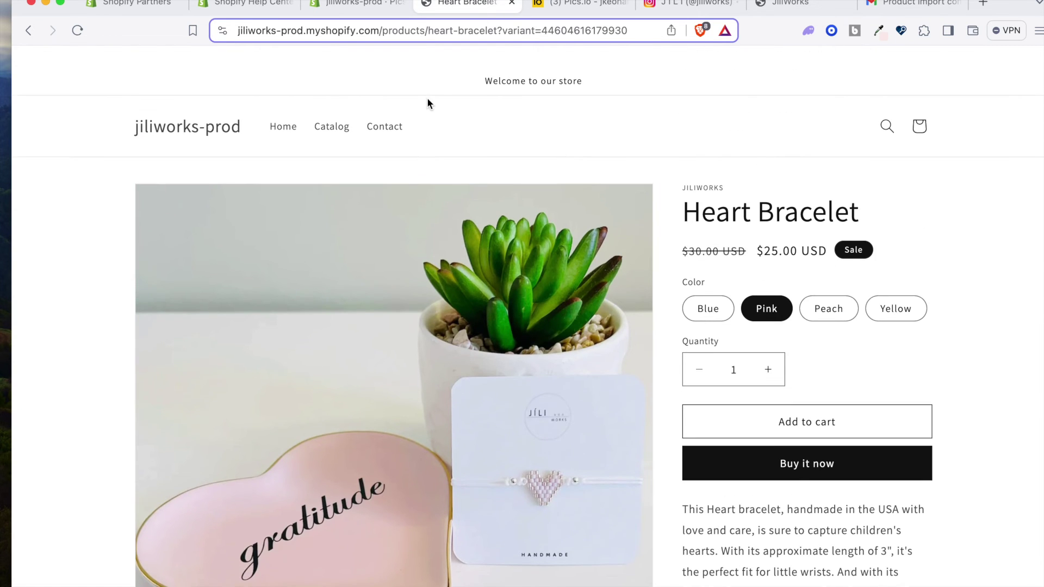
{"action": "left_click", "coordinate": [324, 109]}
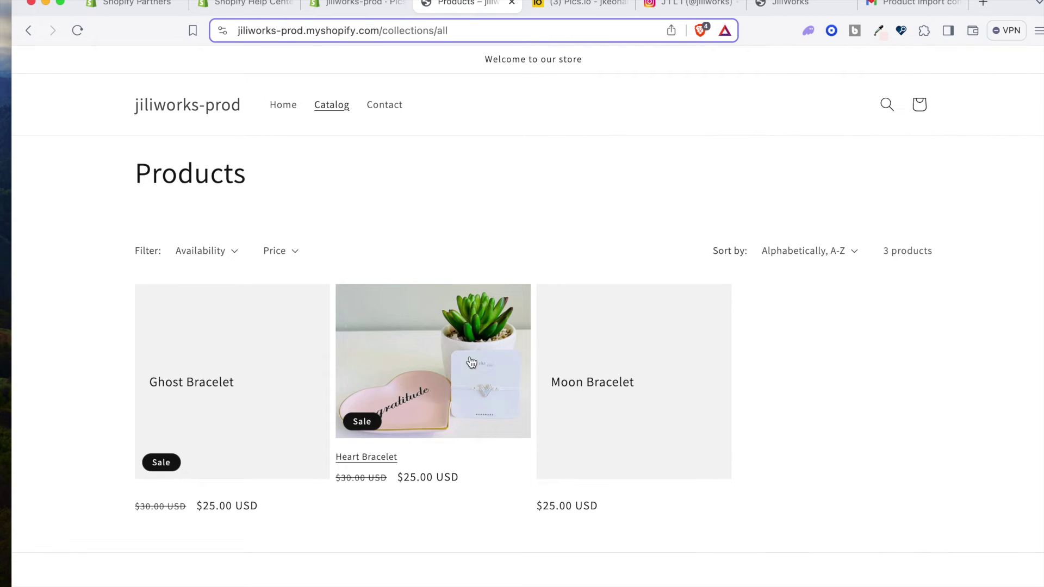
{"action": "left_click", "coordinate": [469, 390]}
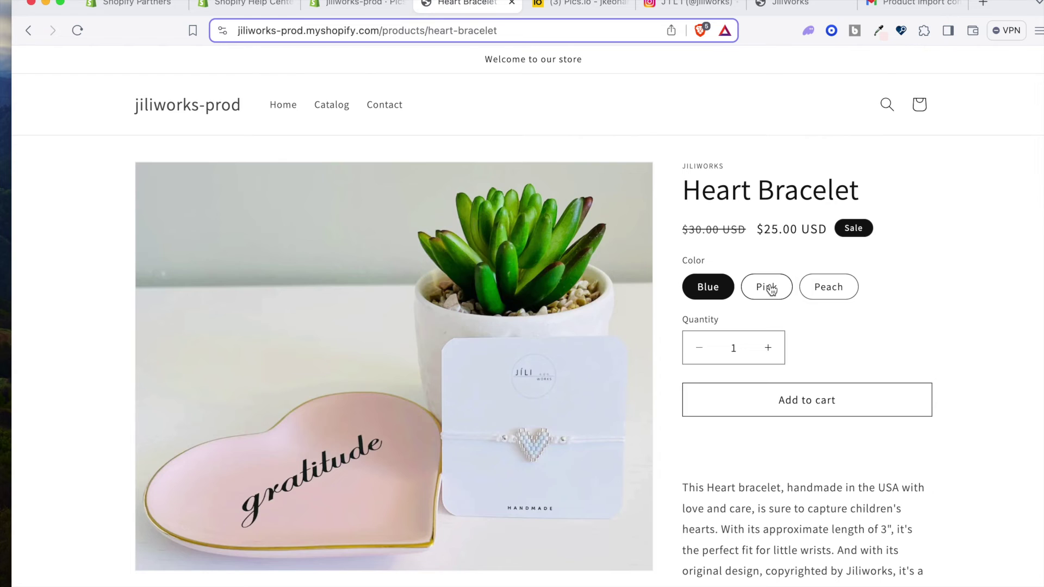
Switch the Heart Bracelet between the Pink, Peach and Blue colors to check each variant's image
{"action": "left_click", "coordinate": [767, 288]}
{"action": "scroll", "coordinate": [851, 181], "scroll_direction": "down", "scroll_amount": 2}
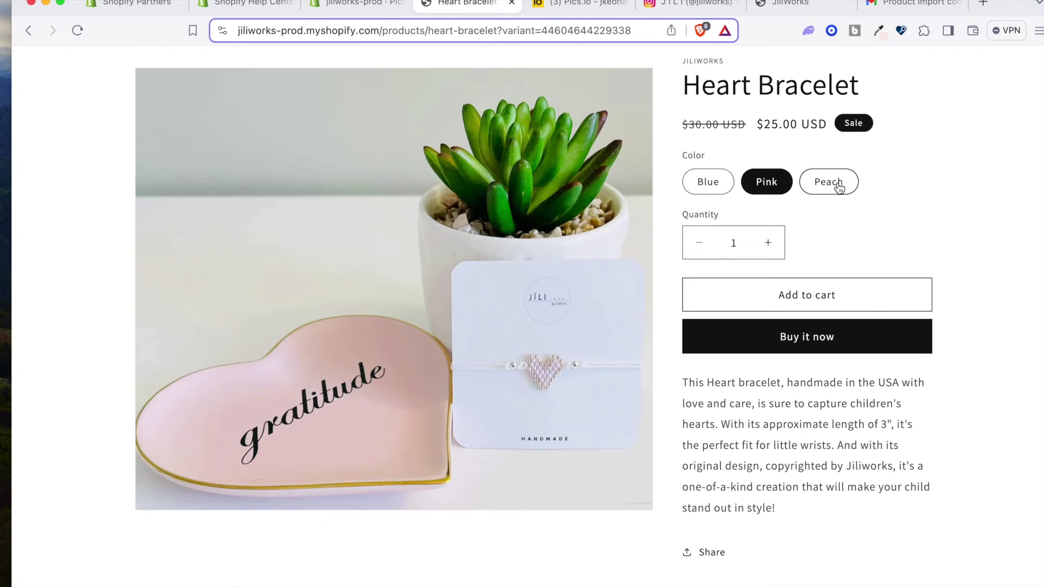
{"action": "left_click", "coordinate": [838, 185]}
{"action": "left_click", "coordinate": [718, 161]}
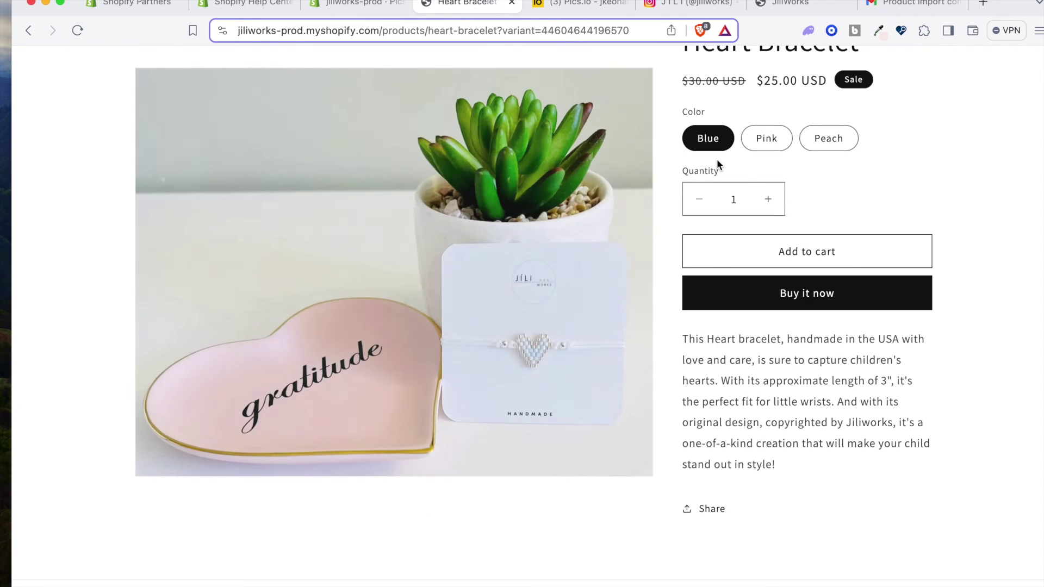
{"action": "scroll", "coordinate": [717, 159], "scroll_direction": "up", "scroll_amount": 3}
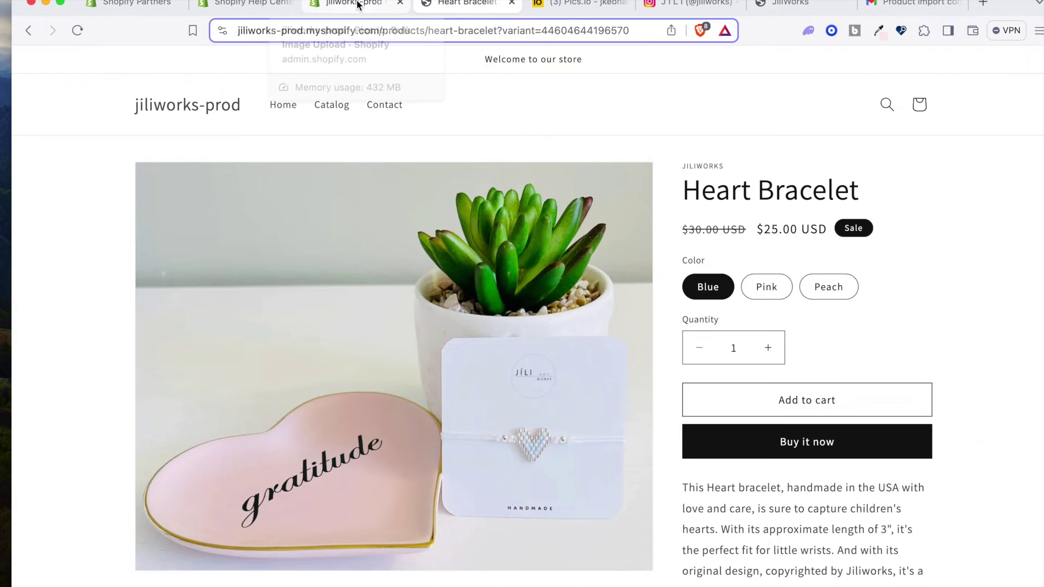
Return to the Pics.io bulk upload in the Shopify admin, search for the Halloween collection, and match its assets to the product SKUs
{"action": "left_click", "coordinate": [358, 5]}
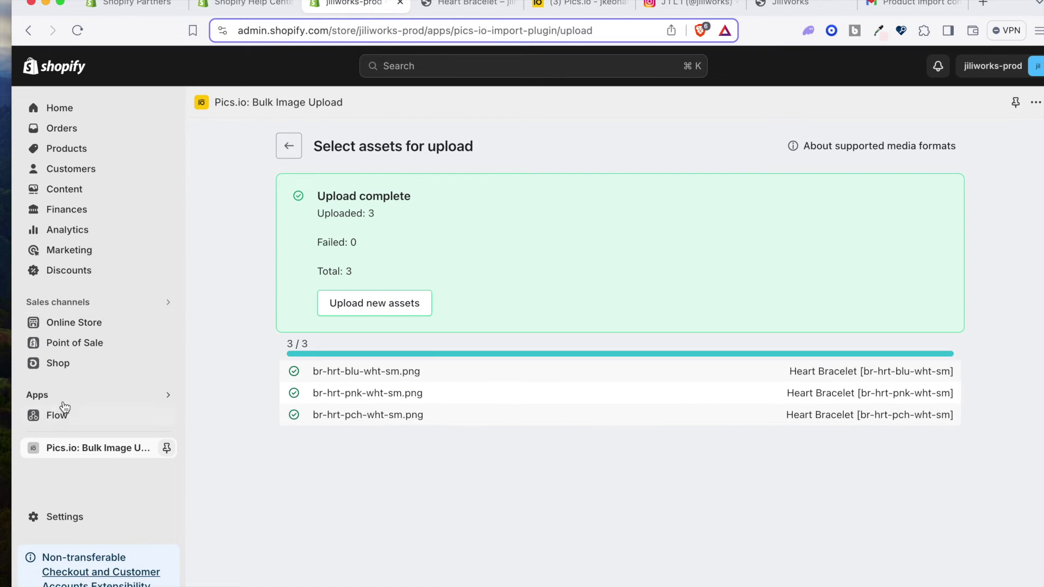
{"action": "left_click", "coordinate": [85, 451]}
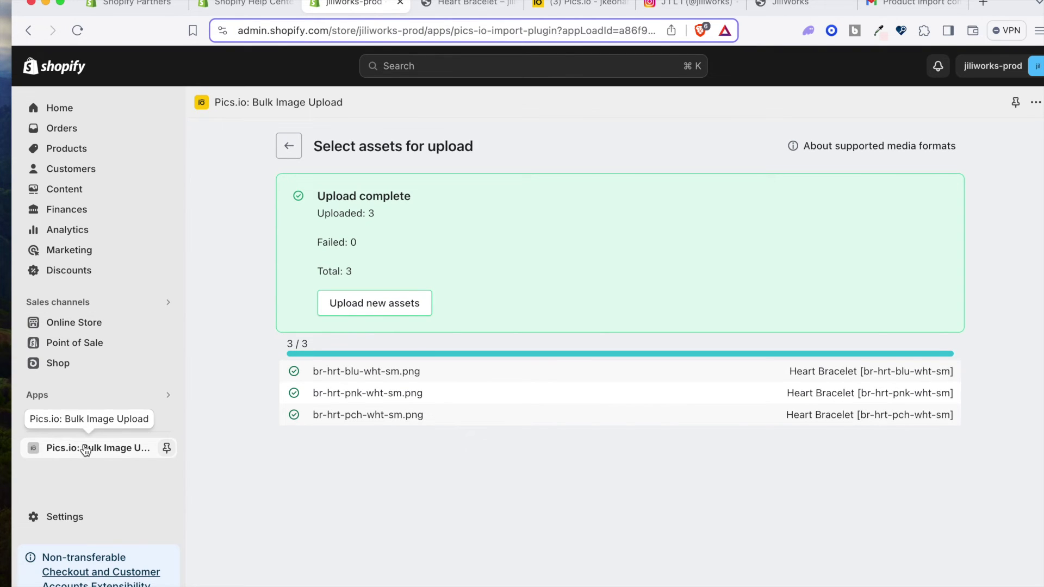
{"action": "left_click", "coordinate": [414, 241]}
{"action": "type", "text": "Halloween"}
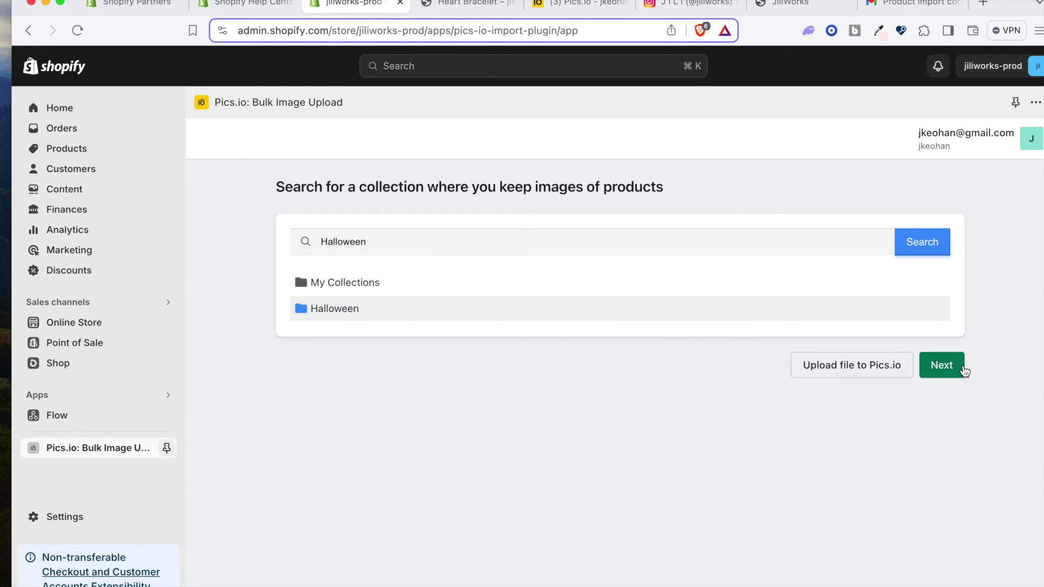
{"action": "left_click", "coordinate": [945, 372]}
{"action": "left_click", "coordinate": [938, 350]}
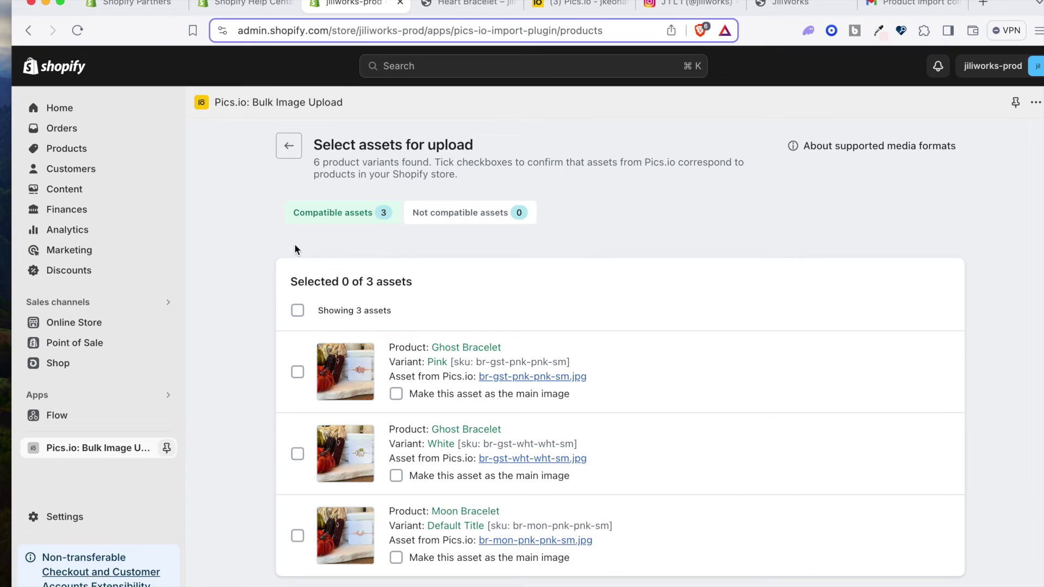
Select all compatible Ghost Bracelet and Moon Bracelet assets and upload them to the store
{"action": "left_click", "coordinate": [297, 311]}
{"action": "scroll", "coordinate": [669, 543], "scroll_direction": "down", "scroll_amount": 2}
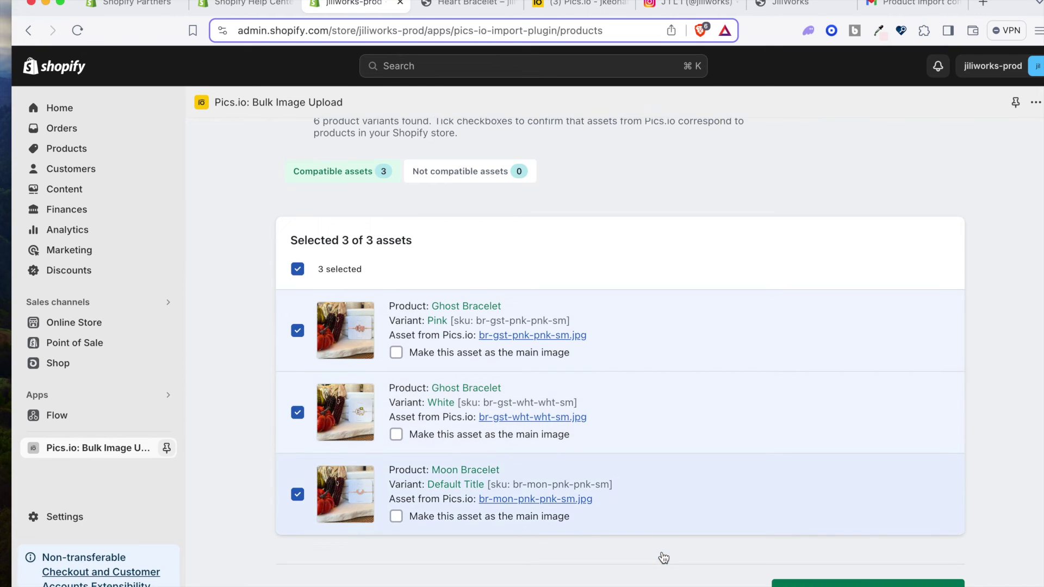
{"action": "left_click", "coordinate": [873, 582]}
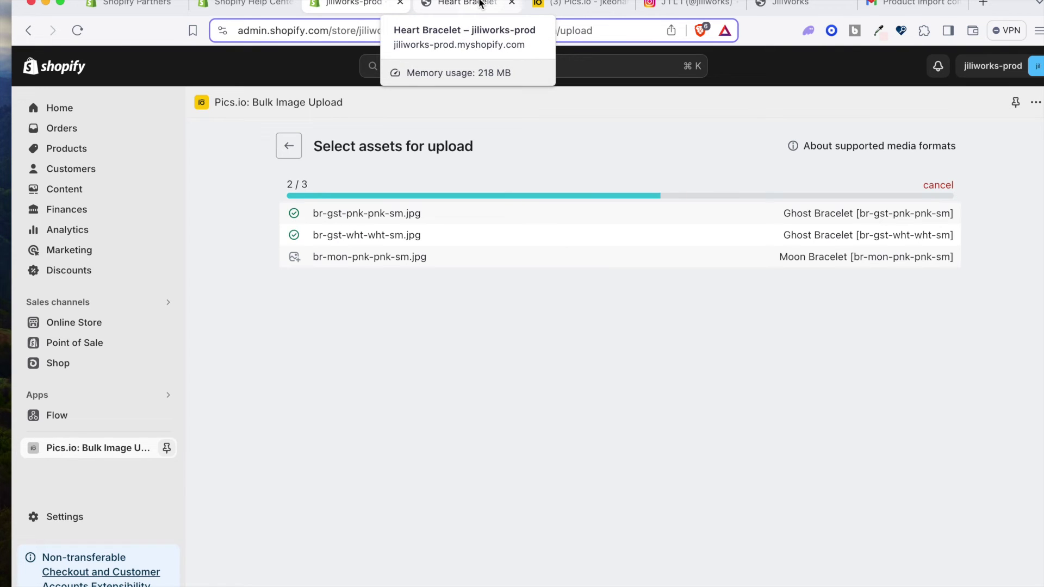
Open the storefront catalog, check the Halloween upload's progress in the admin, and reload the catalog to check the product images
{"action": "left_click", "coordinate": [479, 3]}
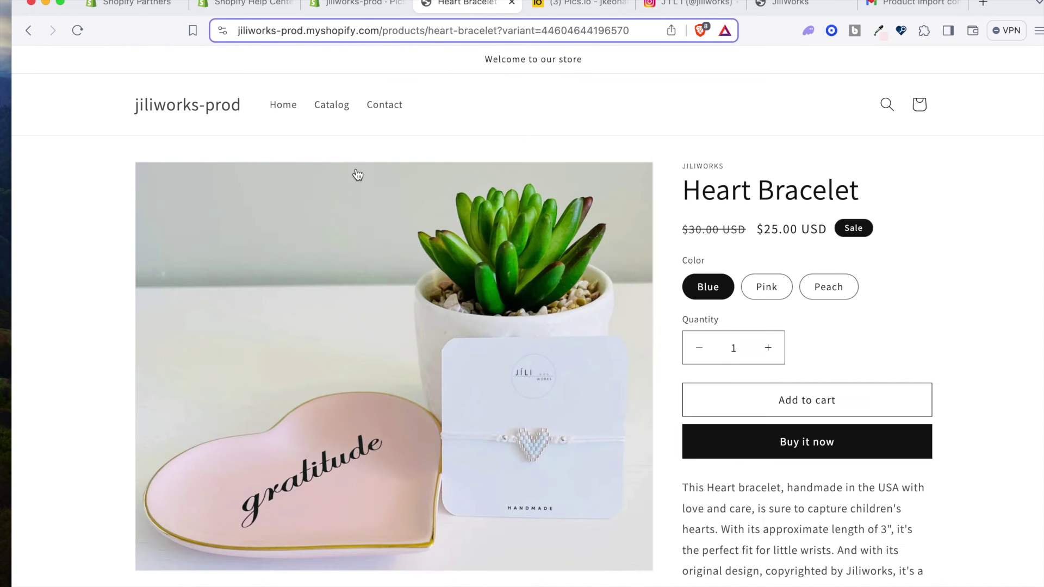
{"action": "left_click", "coordinate": [333, 104]}
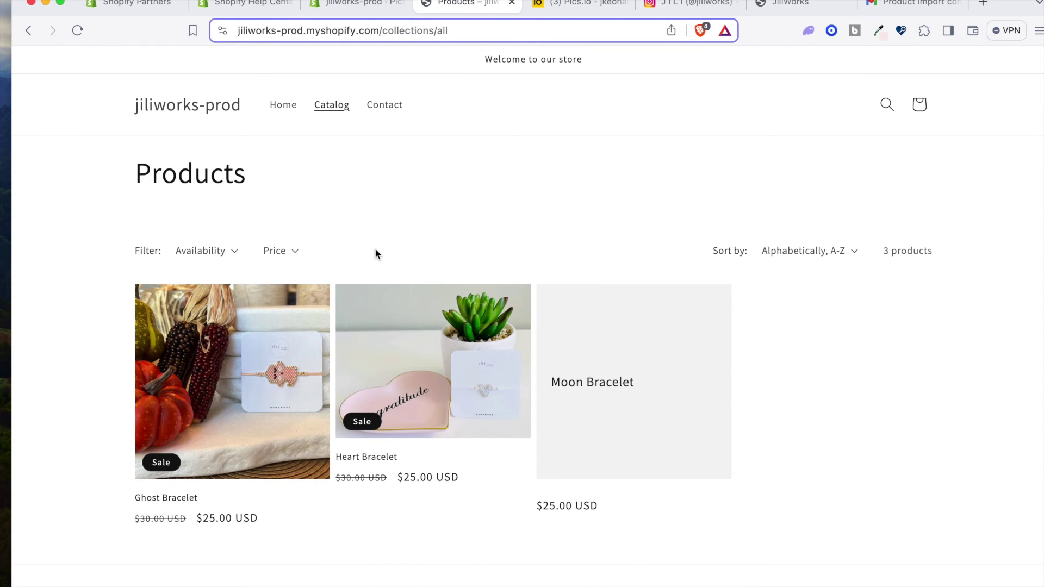
{"action": "left_click", "coordinate": [79, 28]}
{"action": "left_click", "coordinate": [76, 34]}
{"action": "left_click", "coordinate": [356, 3]}
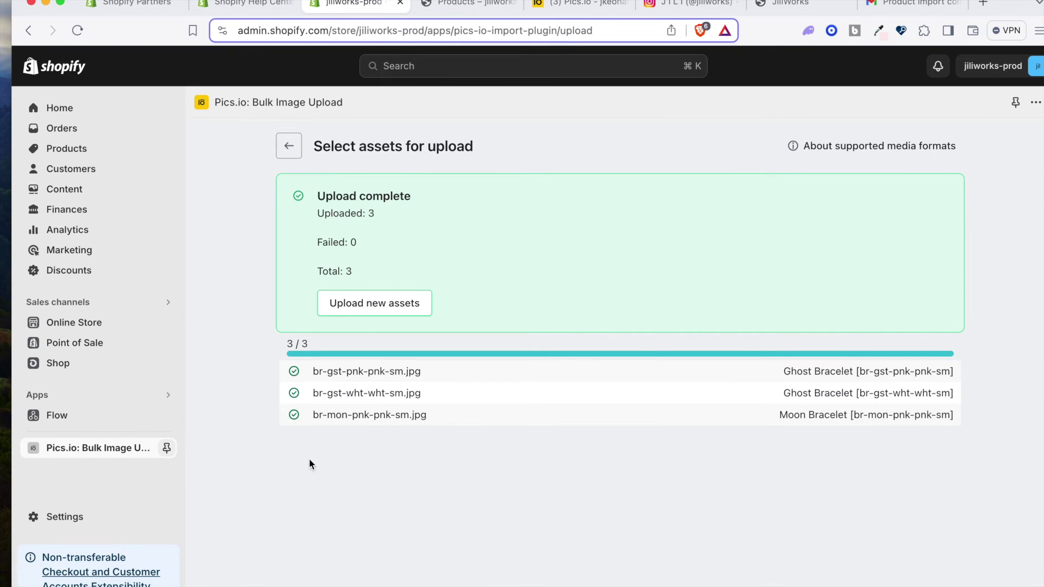
{"action": "left_click", "coordinate": [460, 8]}
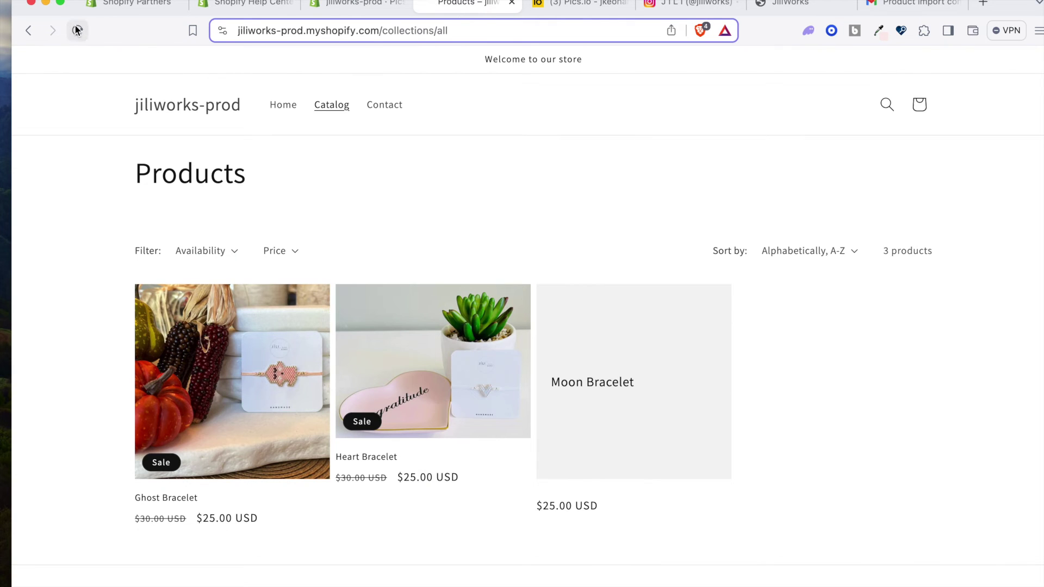
{"action": "left_click", "coordinate": [76, 30]}
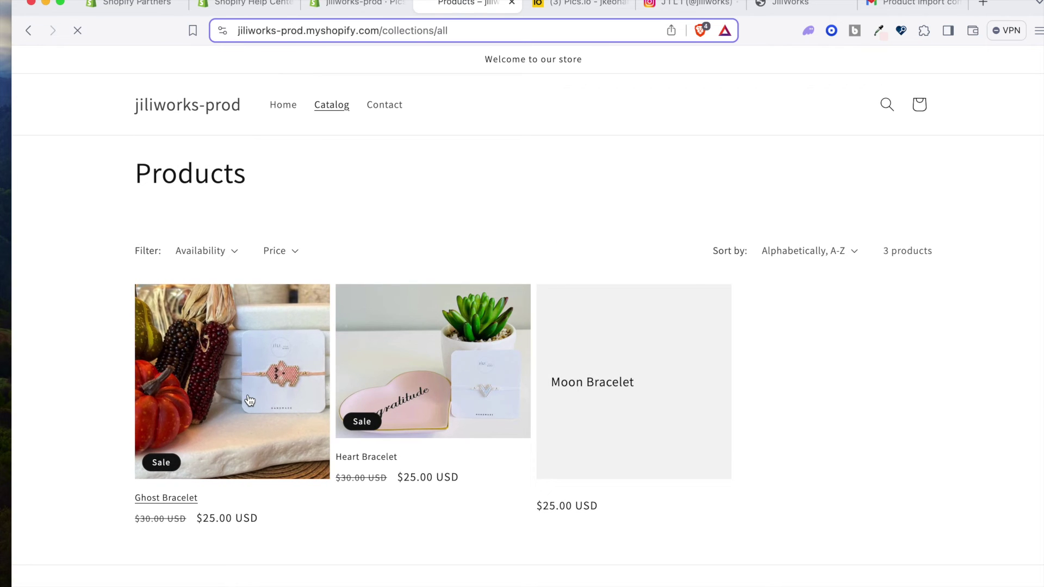
Open the Ghost Bracelet page and switch between the White and Pink colors to check each variant's image
{"action": "left_click", "coordinate": [249, 401]}
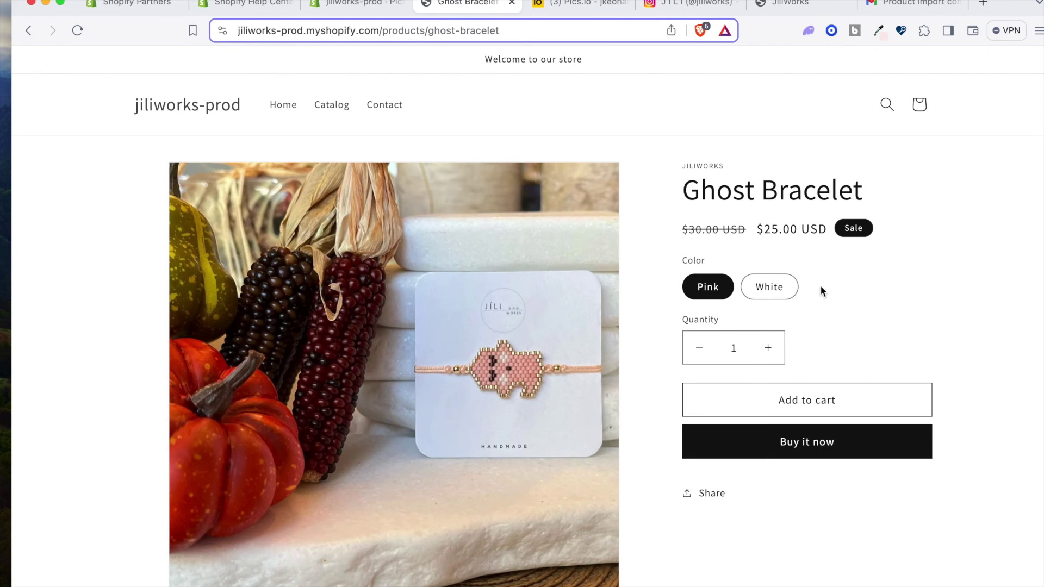
{"action": "left_click", "coordinate": [780, 291]}
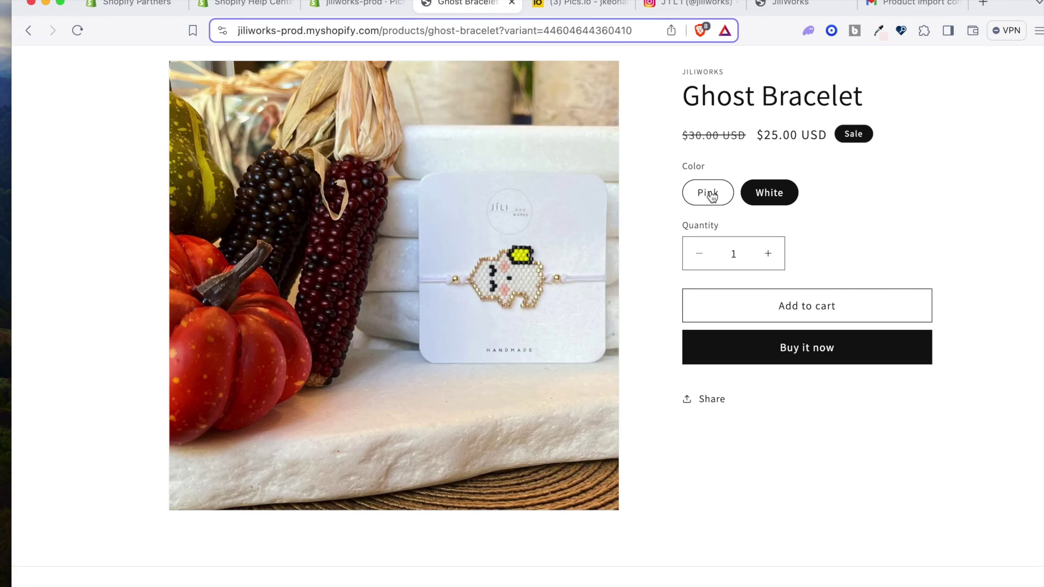
{"action": "left_click", "coordinate": [711, 194]}
Reload the storefront, return to the catalog and open the Moon Bracelet page to check its image
{"action": "left_click", "coordinate": [79, 30]}
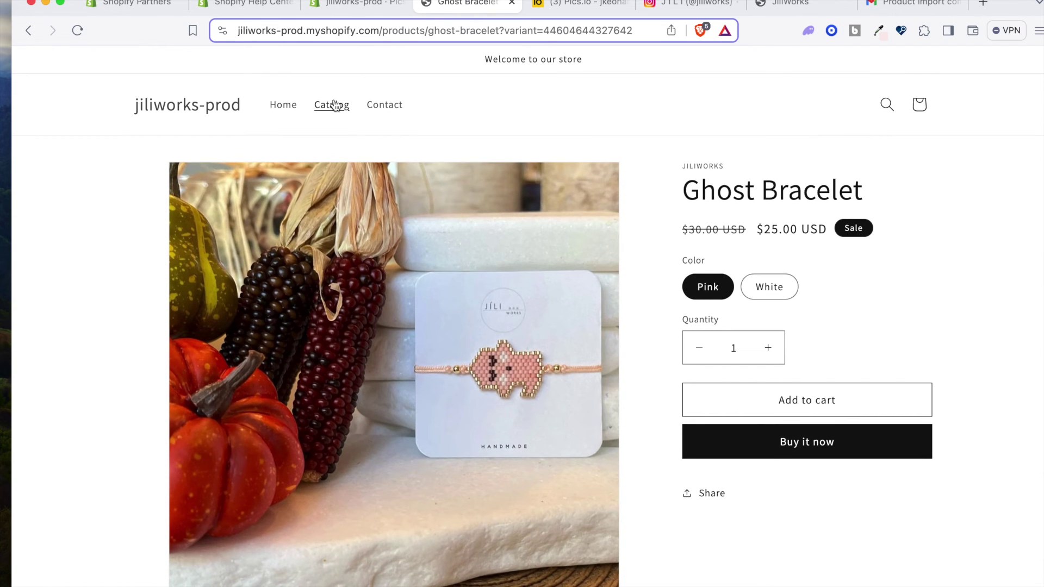
{"action": "left_click", "coordinate": [334, 105]}
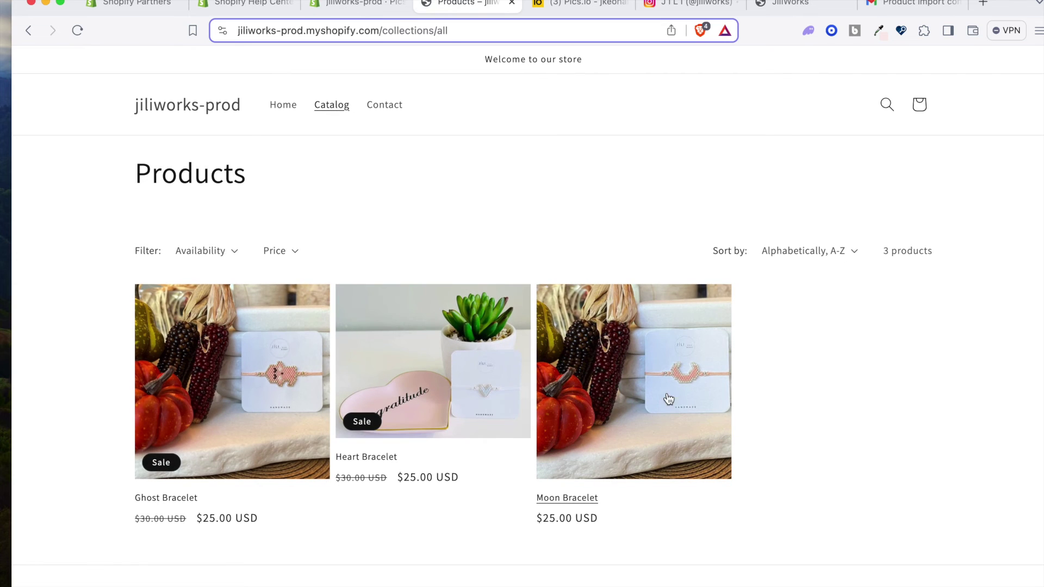
{"action": "left_click", "coordinate": [678, 384]}
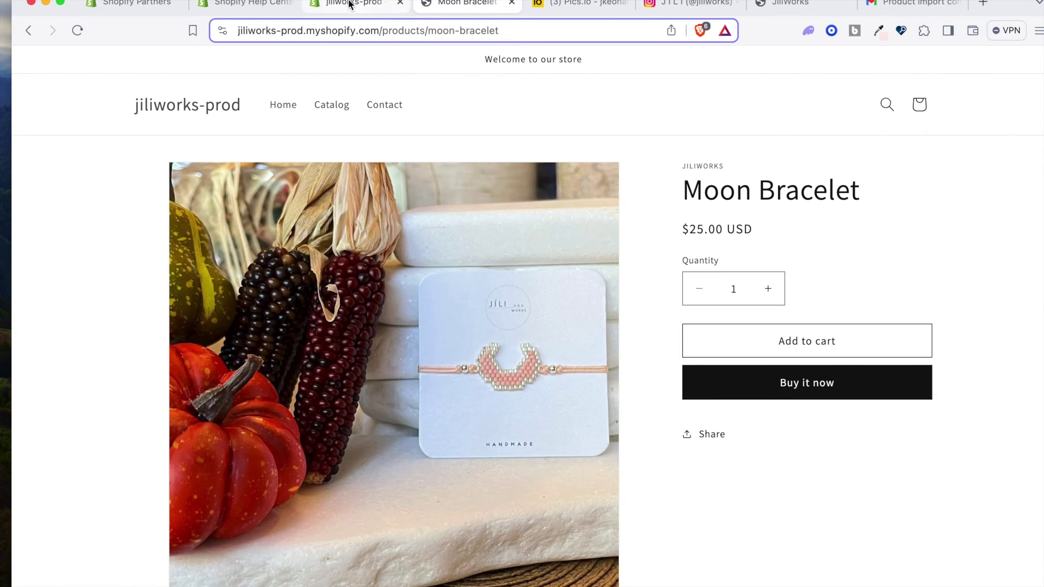
Close the Shopify Help Center page and open the product list in the jiliworks-prod admin
{"action": "left_click", "coordinate": [349, 4]}
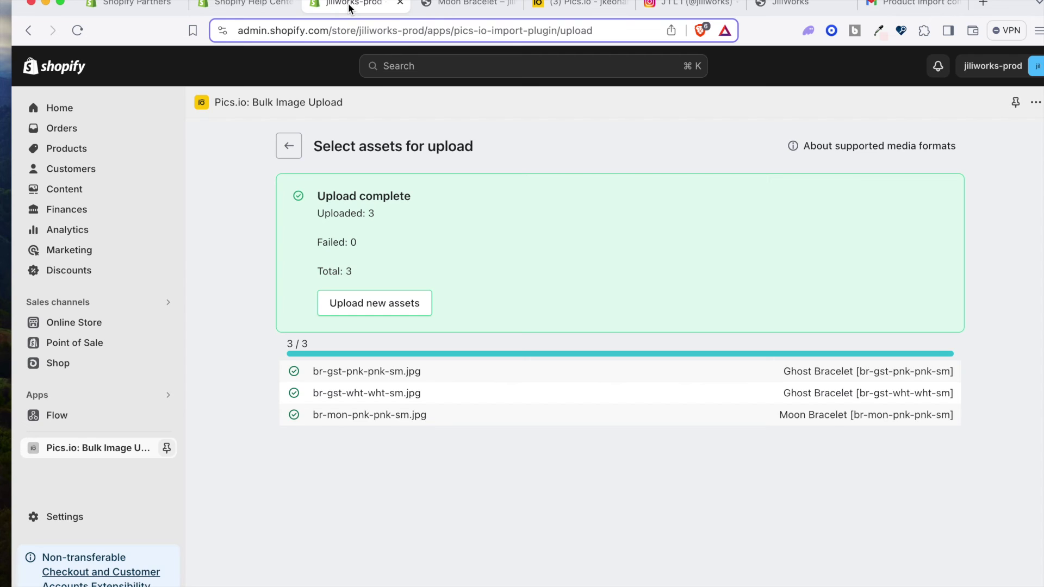
{"action": "key", "text": "ctrl+shift+Tab"}
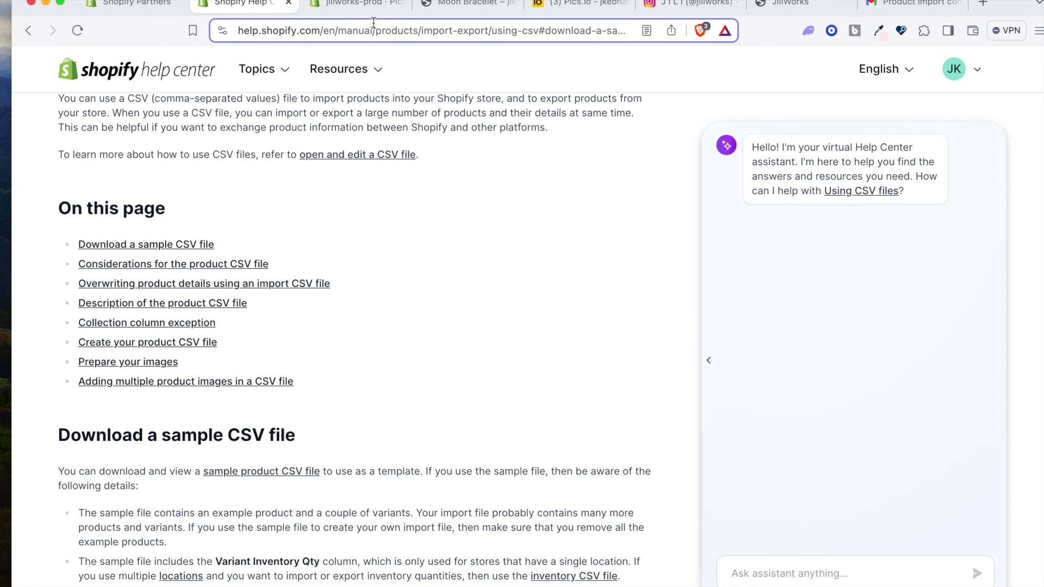
{"action": "left_click", "coordinate": [288, 2]}
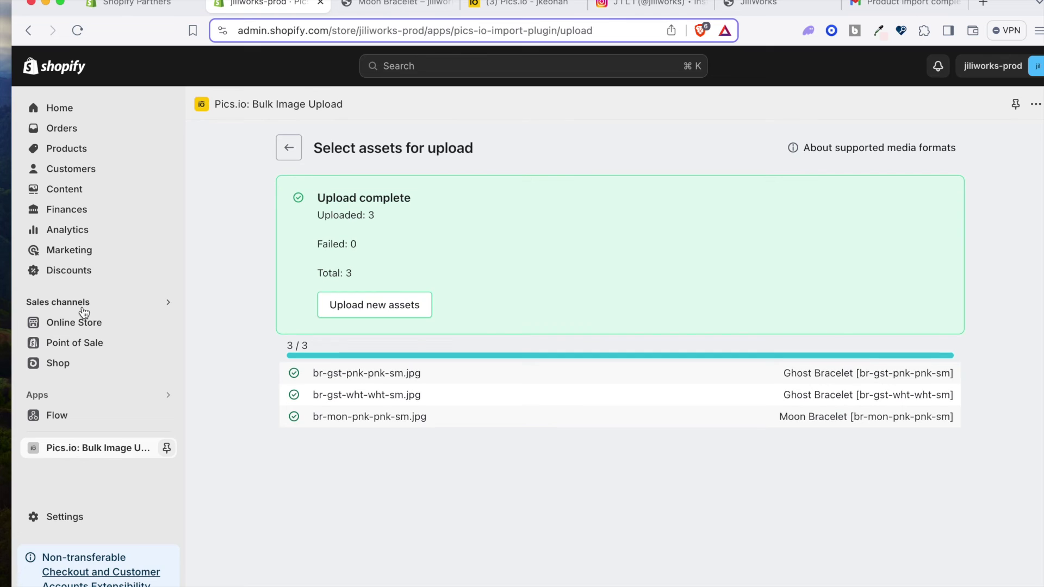
{"action": "left_click", "coordinate": [74, 151]}
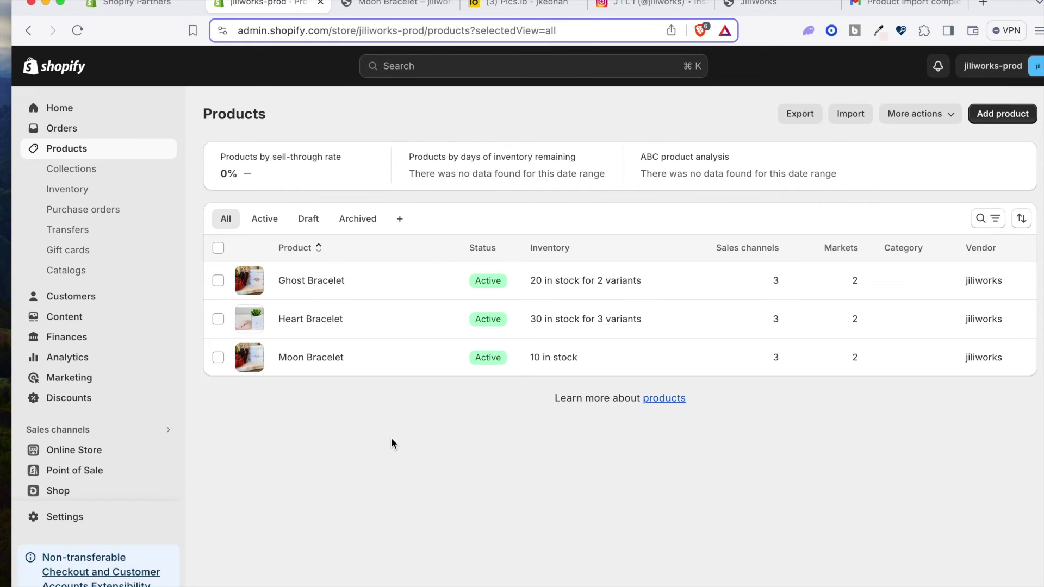
Switch to the prod spreadsheet in Numbers, add a row above the first ghost-bracelet row, and fill it with a copy of the Peach heart-bracelet row
{"action": "mouse_move", "coordinate": [729, 581]}
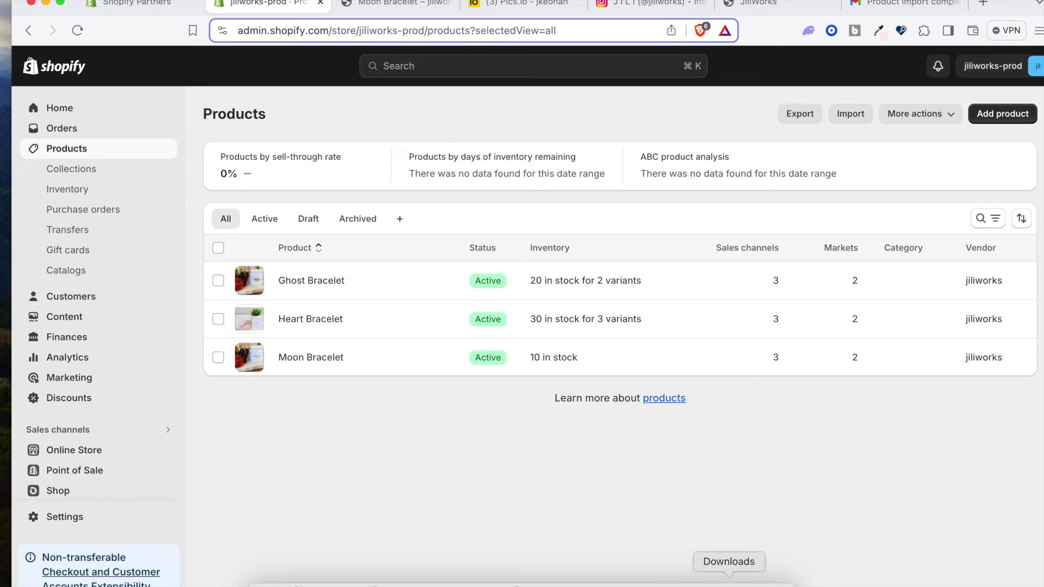
{"action": "left_click", "coordinate": [756, 580]}
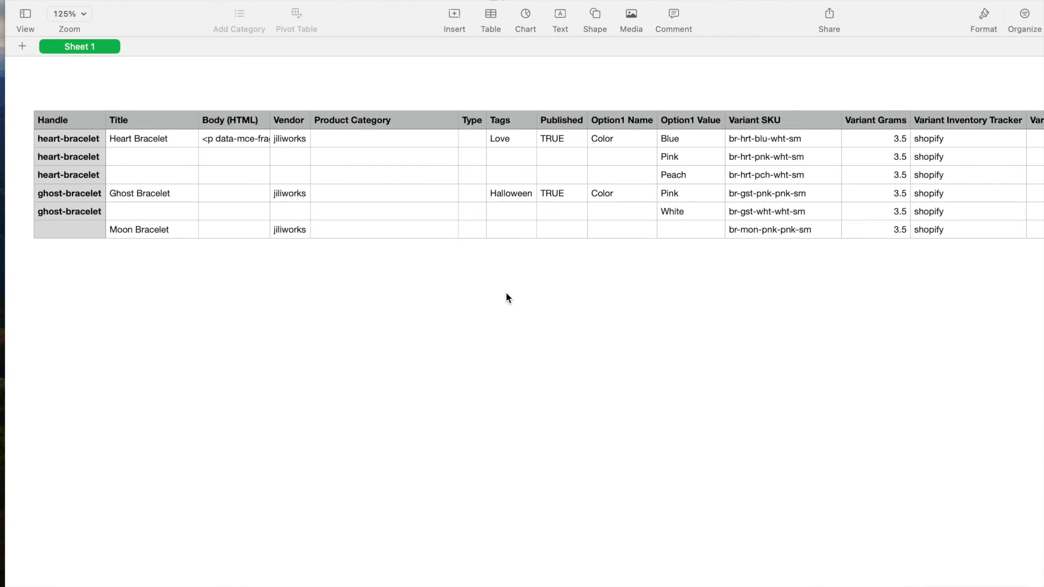
{"action": "left_click", "coordinate": [33, 173]}
{"action": "left_click", "coordinate": [21, 176]}
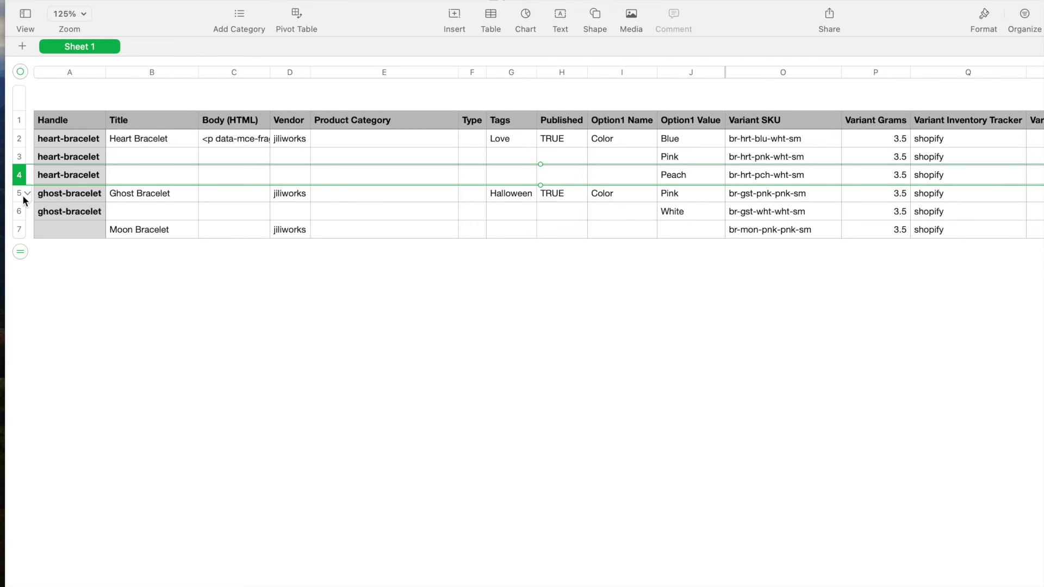
{"action": "left_click", "coordinate": [22, 194]}
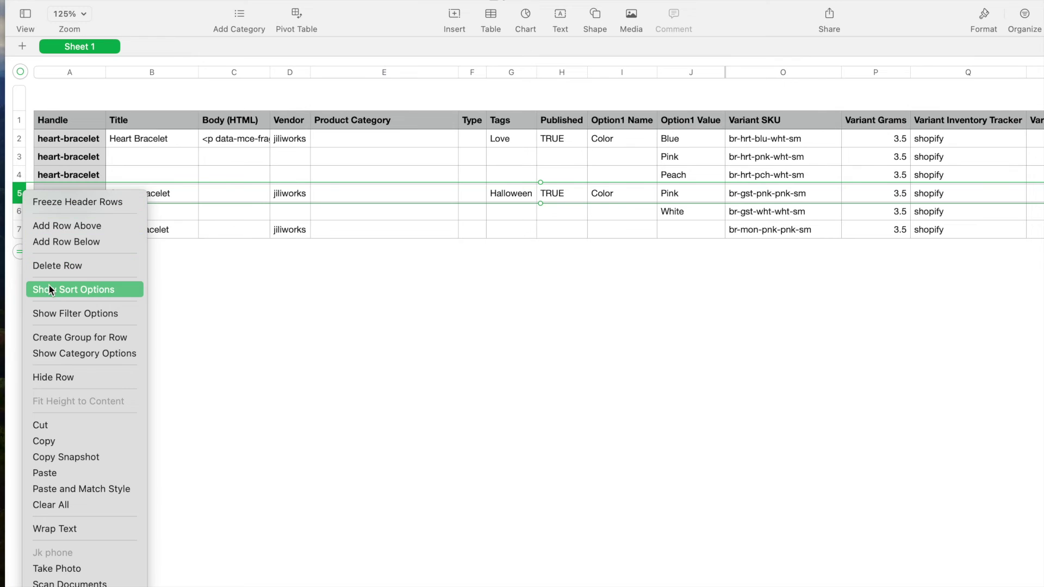
{"action": "left_click", "coordinate": [76, 224]}
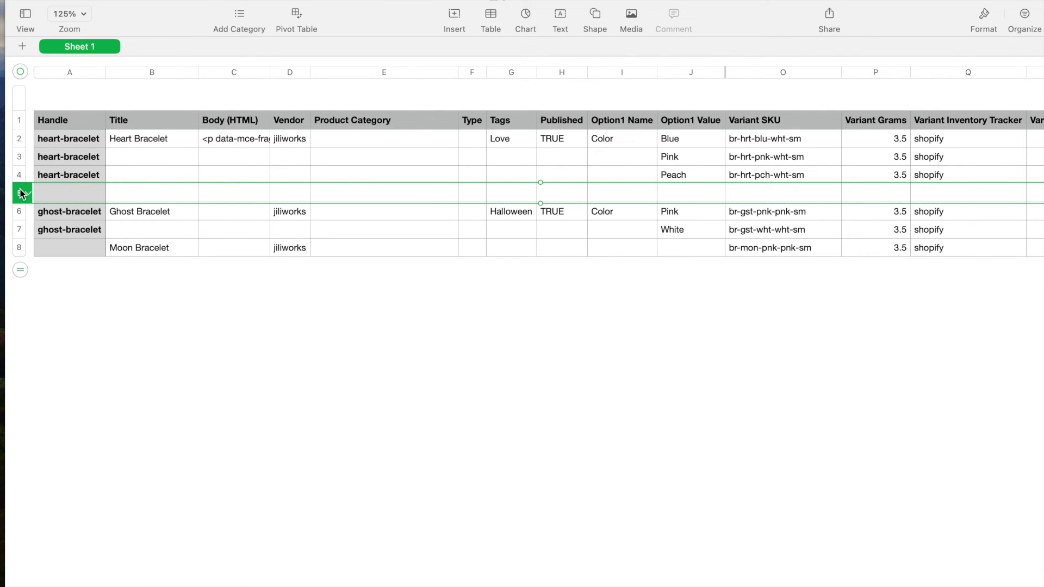
{"action": "type", "text": "heart-bracelet\t\t\t\t\t\t\t\t\tPeach\tbr-hrt-pch-wht-sm\t3.5\tshopify"}
Change the Option1 Value of the duplicated heart-bracelet row to Yellow
{"action": "left_click", "coordinate": [683, 193]}
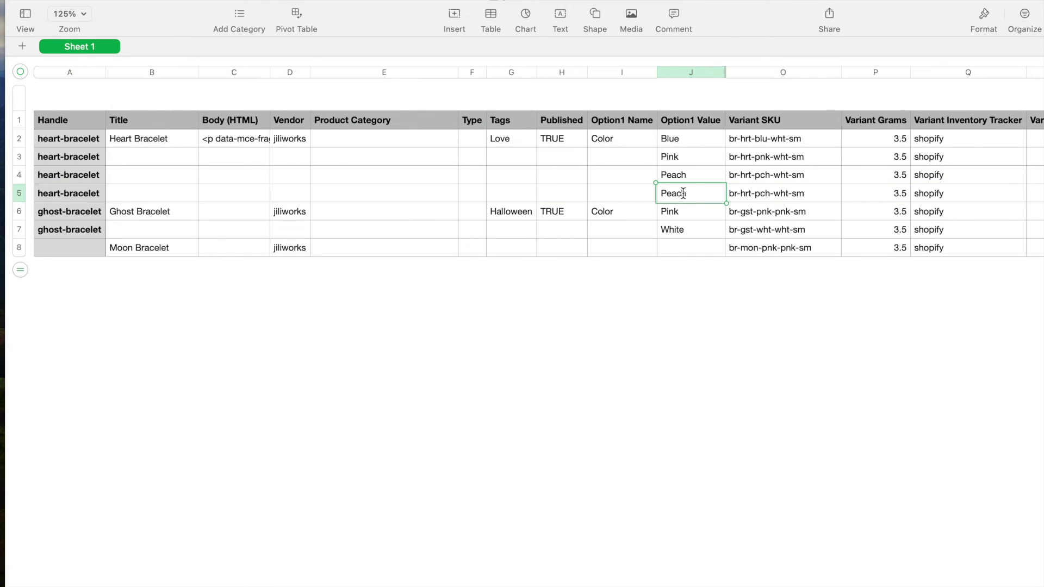
{"action": "left_click_drag", "start_coordinate": [696, 193], "coordinate": [641, 191]}
{"action": "type", "text": "yel"}
{"action": "key", "text": "BackSpace"}
{"action": "key", "text": "BackSpace"}
{"action": "left_click", "coordinate": [678, 284]}
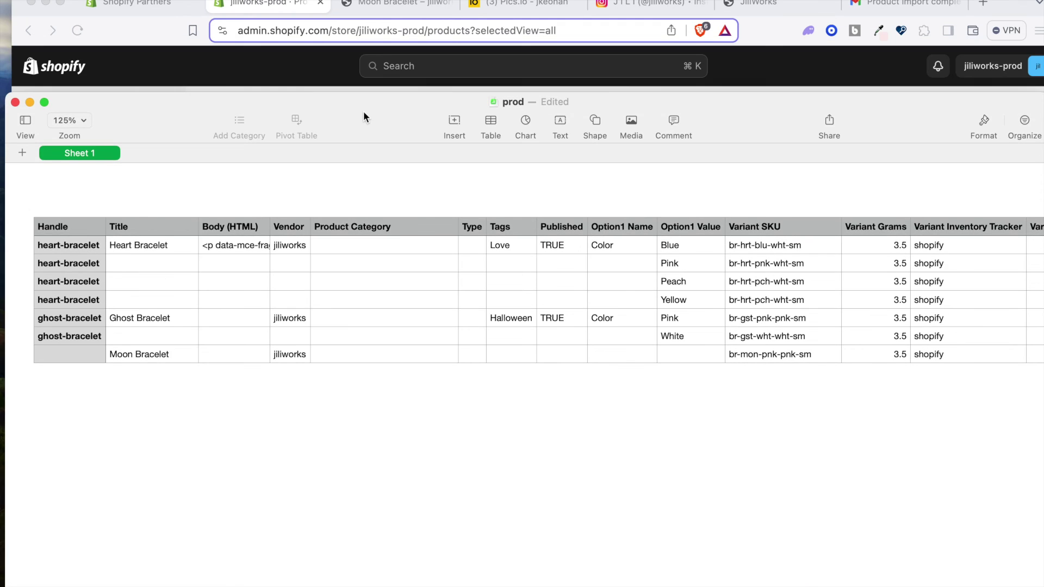
Switch to Pics.io, open the yellow heart image in the Hearts collection, and copy its name, br-hrt-ylw-wht-sm
{"action": "left_click", "coordinate": [522, 4]}
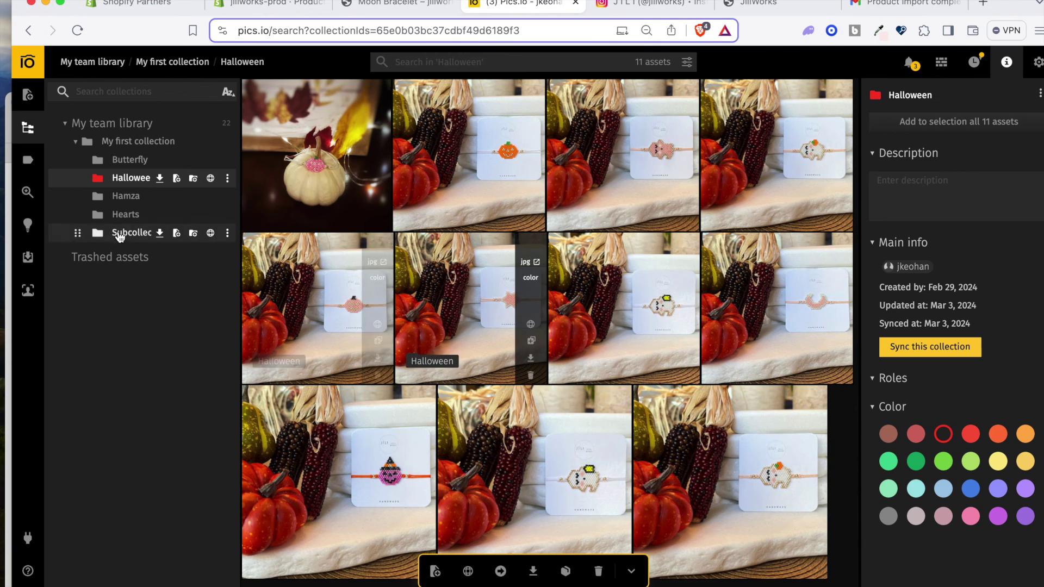
{"action": "left_click", "coordinate": [124, 218]}
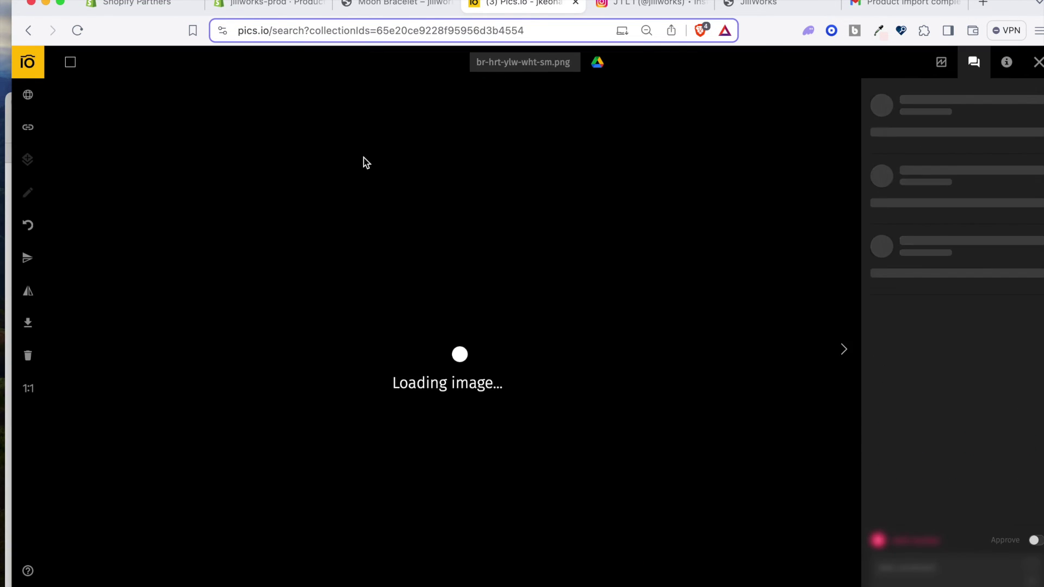
{"action": "left_click", "coordinate": [364, 163]}
{"action": "left_click", "coordinate": [530, 63]}
{"action": "key", "text": "super+c"}
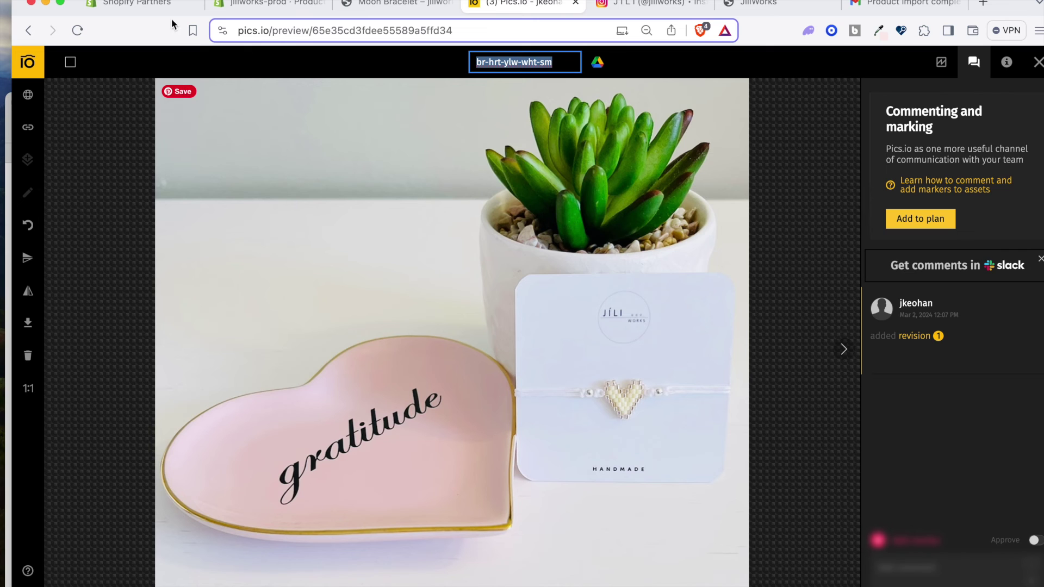
Return to the prod spreadsheet and replace the Variant SKU in row 6 with the copied br-hrt-ylw-wht-sm
{"action": "left_click_drag", "start_coordinate": [205, 2], "coordinate": [326, 2]}
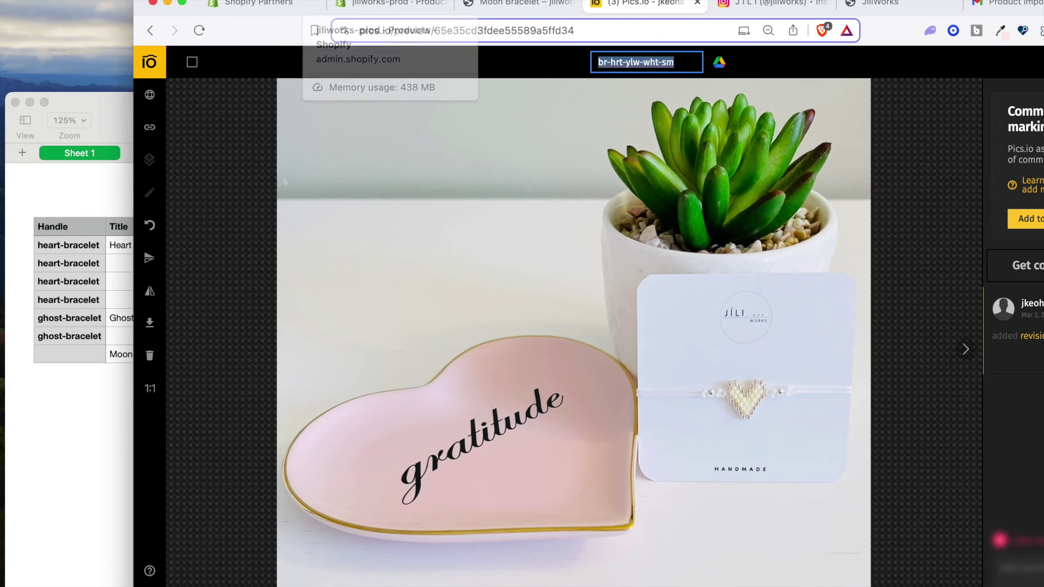
{"action": "left_click", "coordinate": [113, 106]}
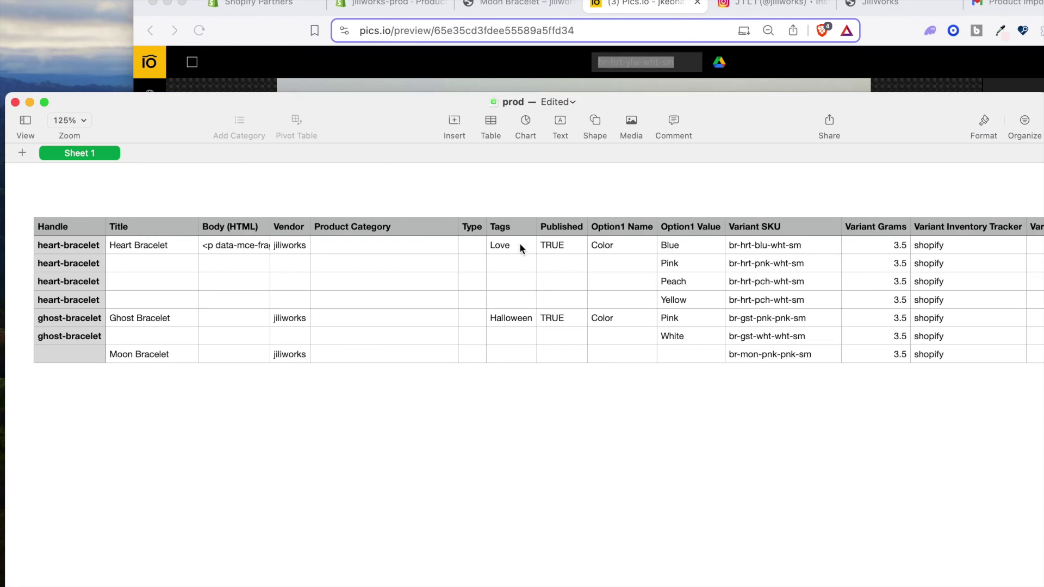
{"action": "left_click", "coordinate": [764, 318]}
{"action": "left_click_drag", "start_coordinate": [810, 319], "coordinate": [715, 319]}
{"action": "key", "text": "super+v"}
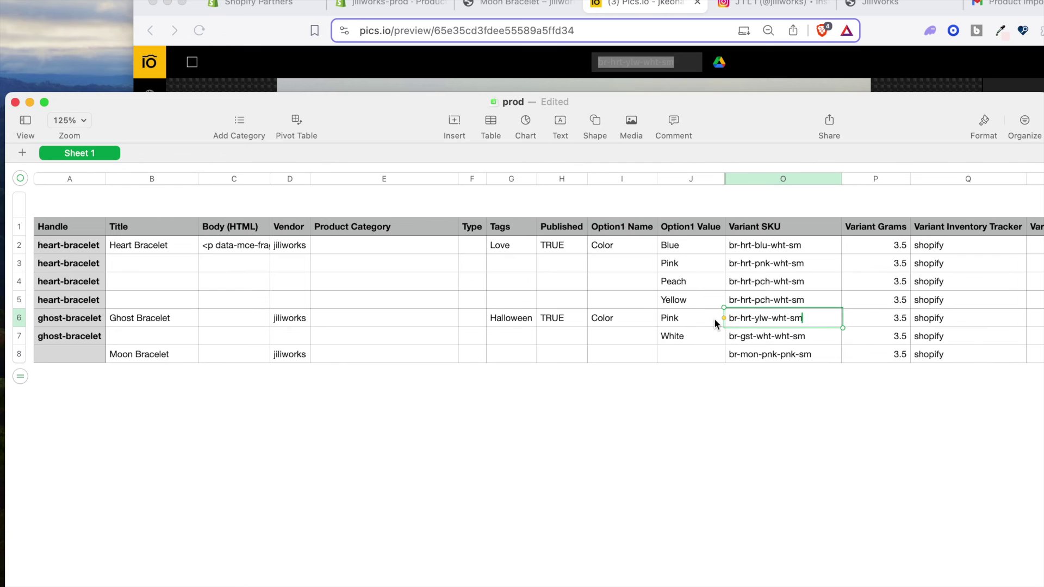
Export the prod spreadsheet as a CSV named prod into the product_csv folder, replacing the existing file
{"action": "left_click_drag", "start_coordinate": [915, 118], "coordinate": [912, 79]}
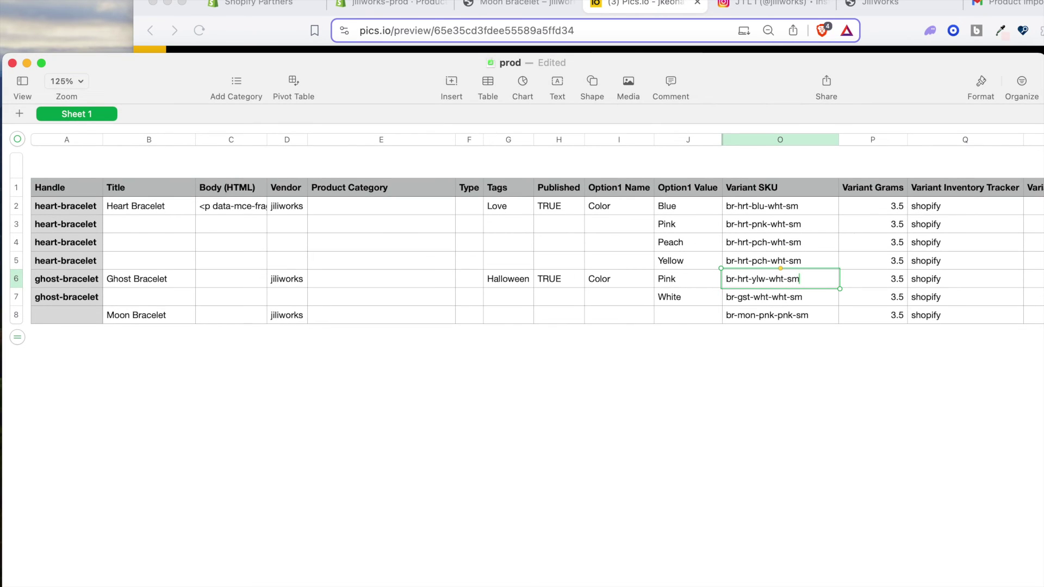
{"action": "left_click", "coordinate": [103, 1]}
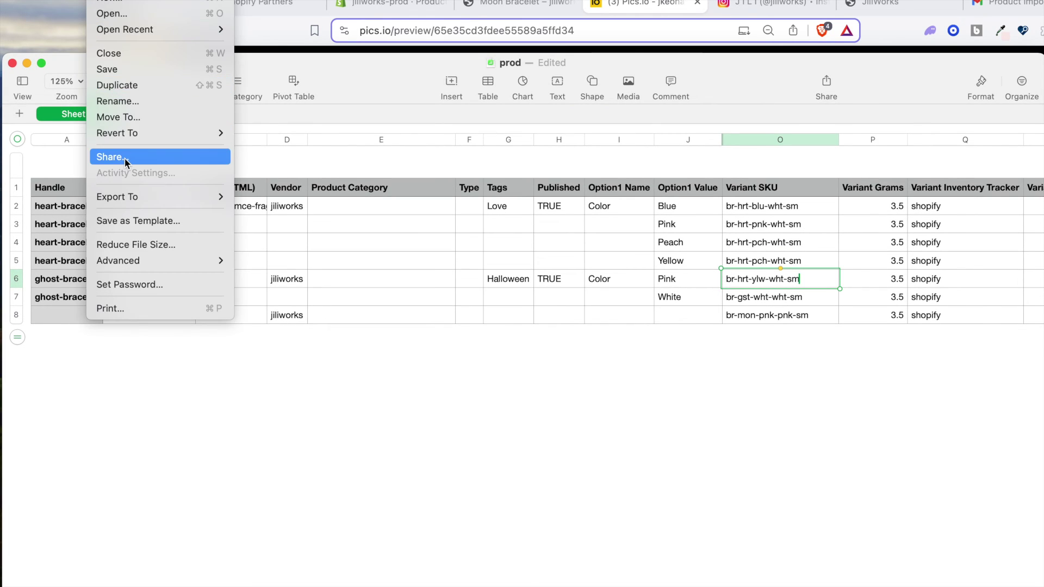
{"action": "mouse_move", "coordinate": [133, 196]}
{"action": "left_click", "coordinate": [278, 229]}
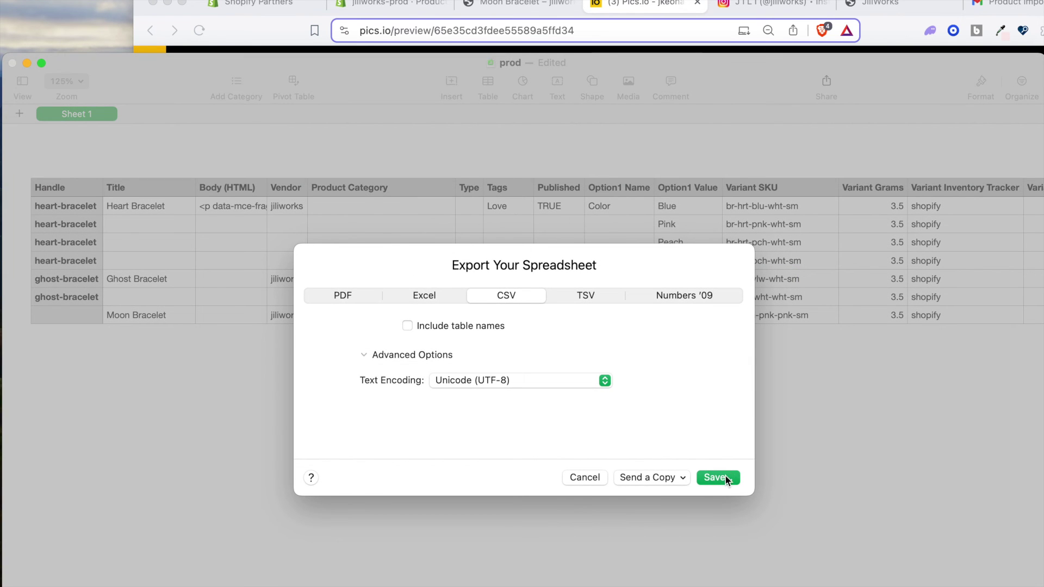
{"action": "left_click", "coordinate": [723, 477]}
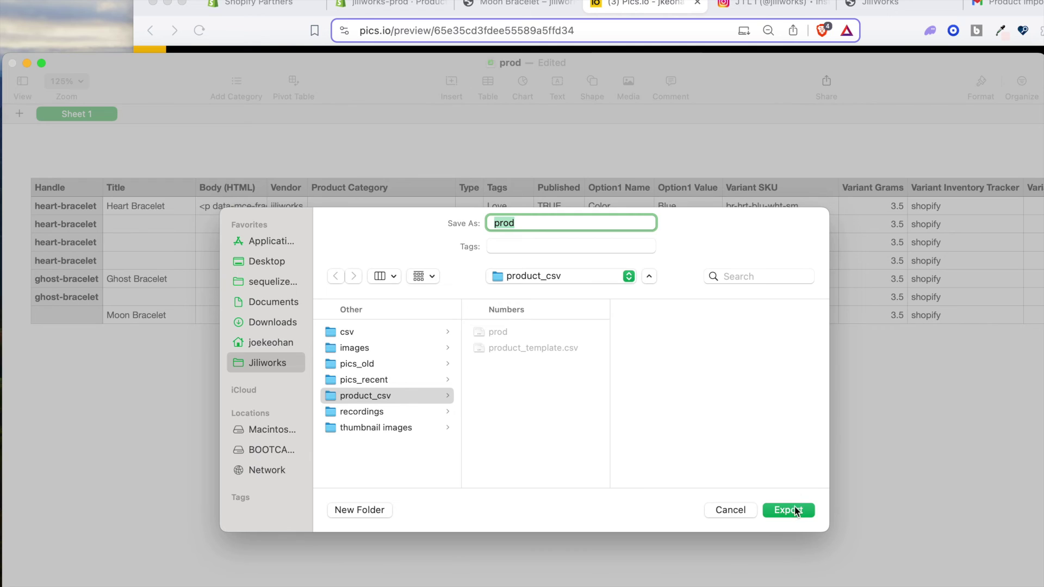
{"action": "left_click", "coordinate": [792, 512]}
{"action": "left_click", "coordinate": [576, 441]}
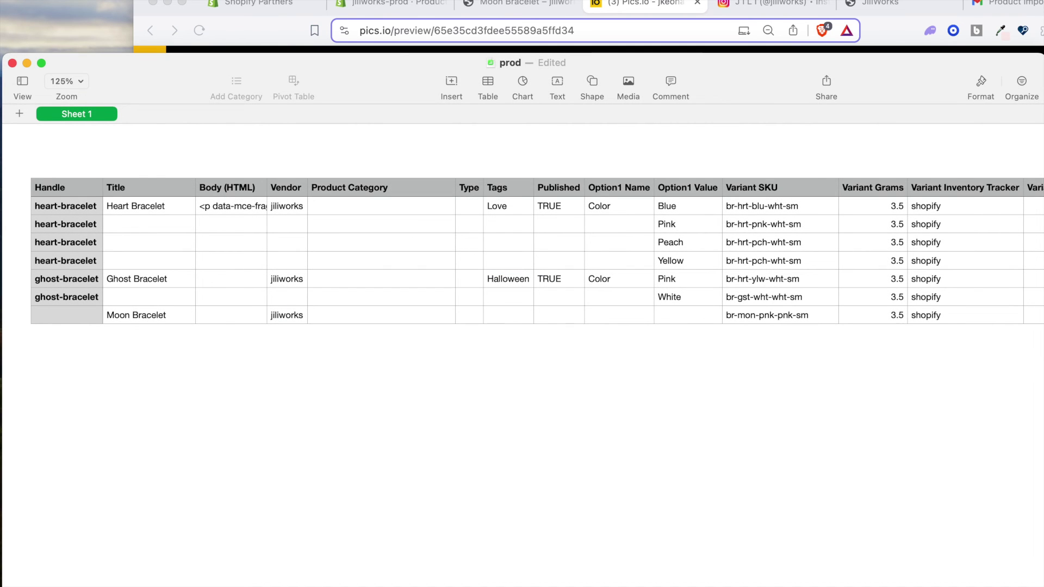
Switch to the jiliworks-prod Shopify admin in the browser and open the Pics.io: Bulk Image Upload app
{"action": "left_click_drag", "start_coordinate": [506, 2], "coordinate": [373, 1]}
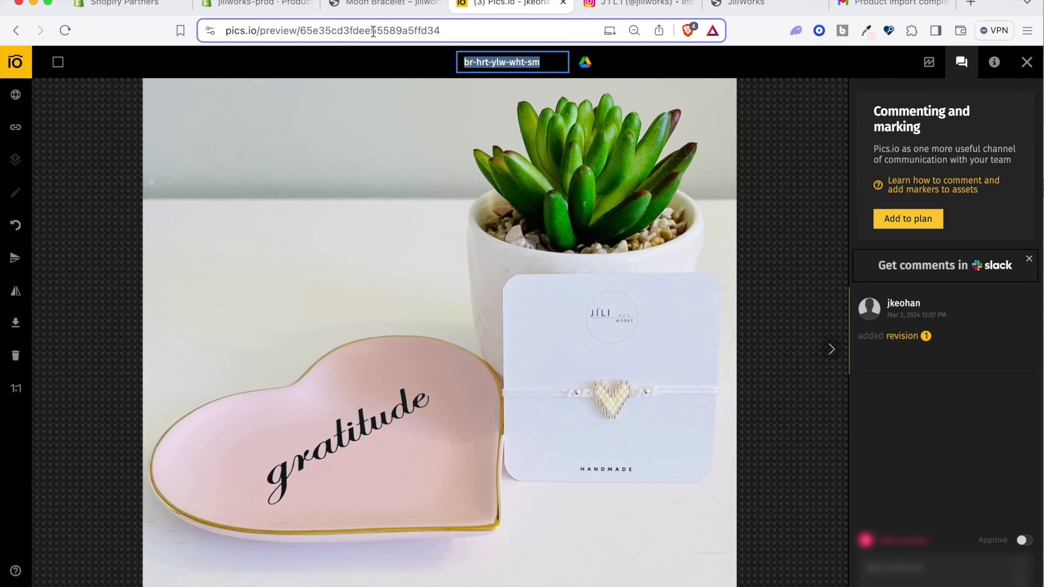
{"action": "left_click", "coordinate": [373, 5]}
{"action": "left_click", "coordinate": [278, 4]}
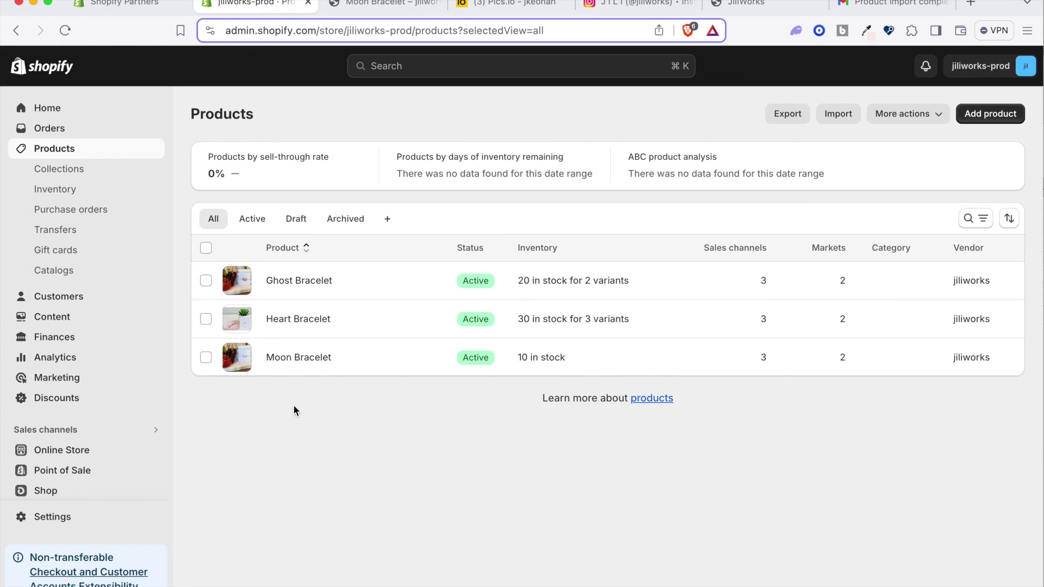
{"action": "scroll", "coordinate": [68, 462], "scroll_direction": "down", "scroll_amount": 3}
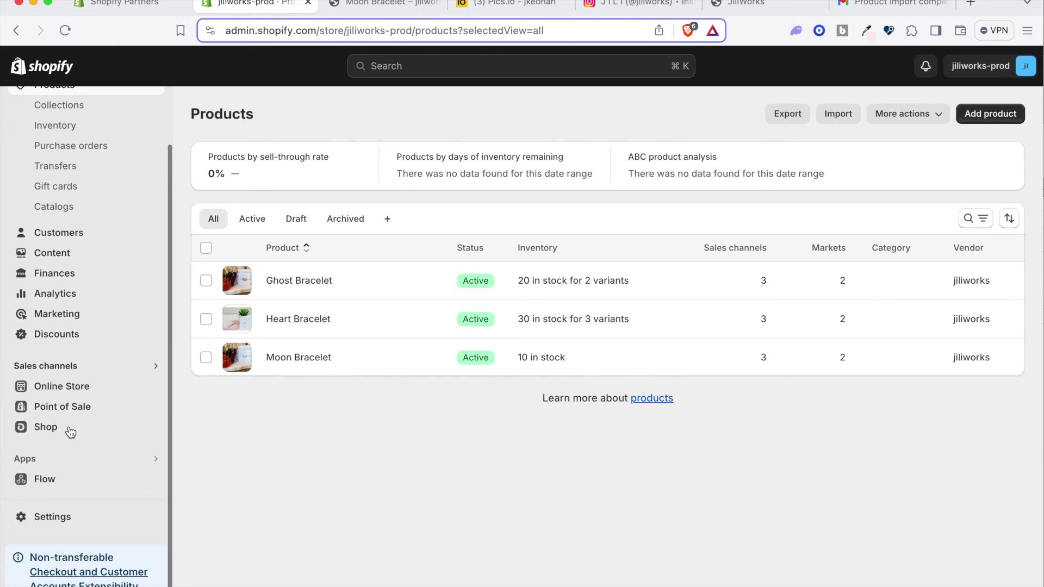
{"action": "left_click", "coordinate": [65, 460]}
{"action": "left_click", "coordinate": [373, 123]}
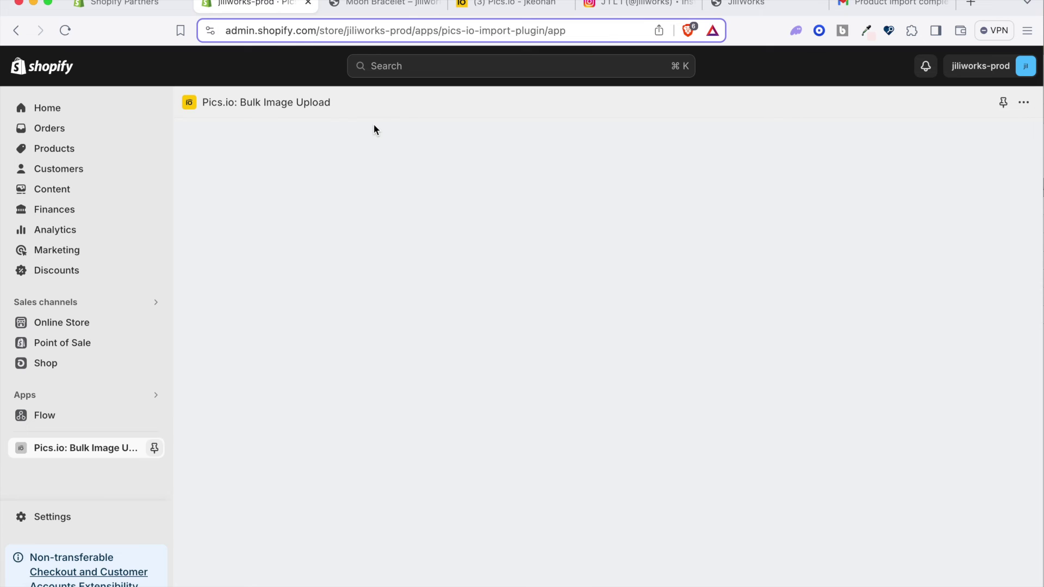
Find the Hearts collection, choose it as the image source, and match product SKUs by file Name
{"action": "left_click", "coordinate": [387, 235]}
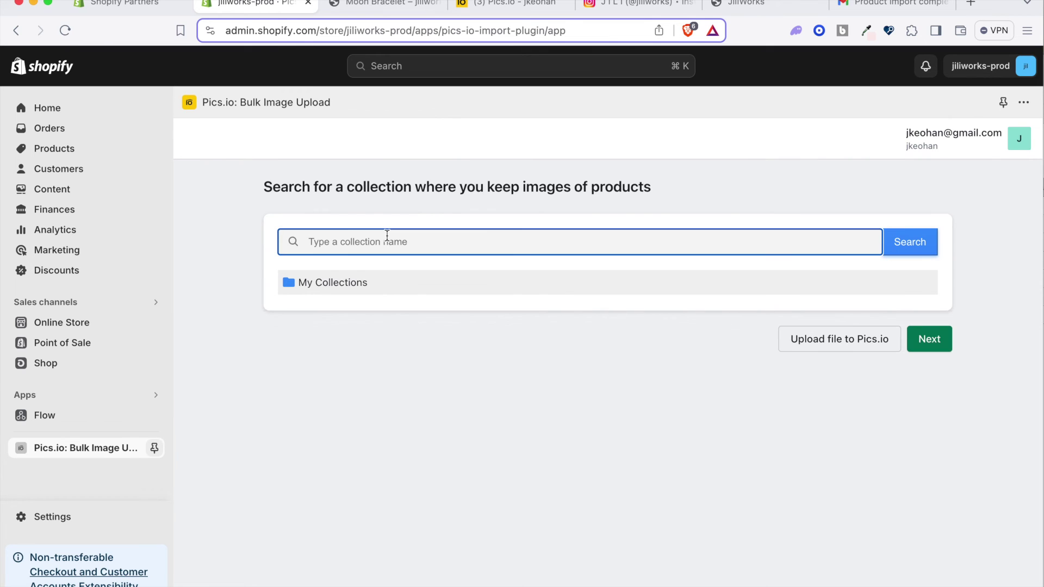
{"action": "type", "text": "Hearts"}
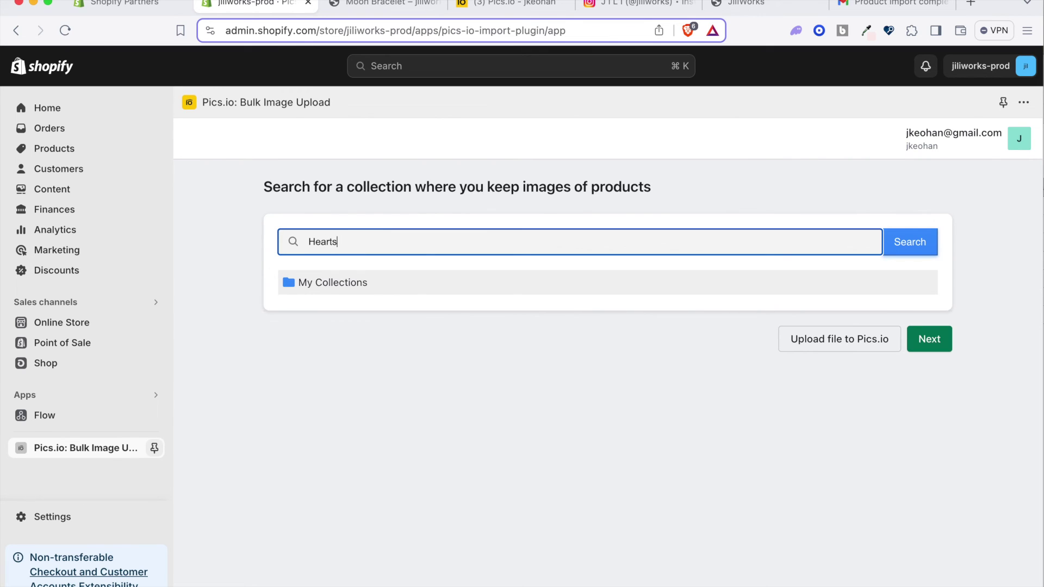
{"action": "left_click", "coordinate": [321, 315]}
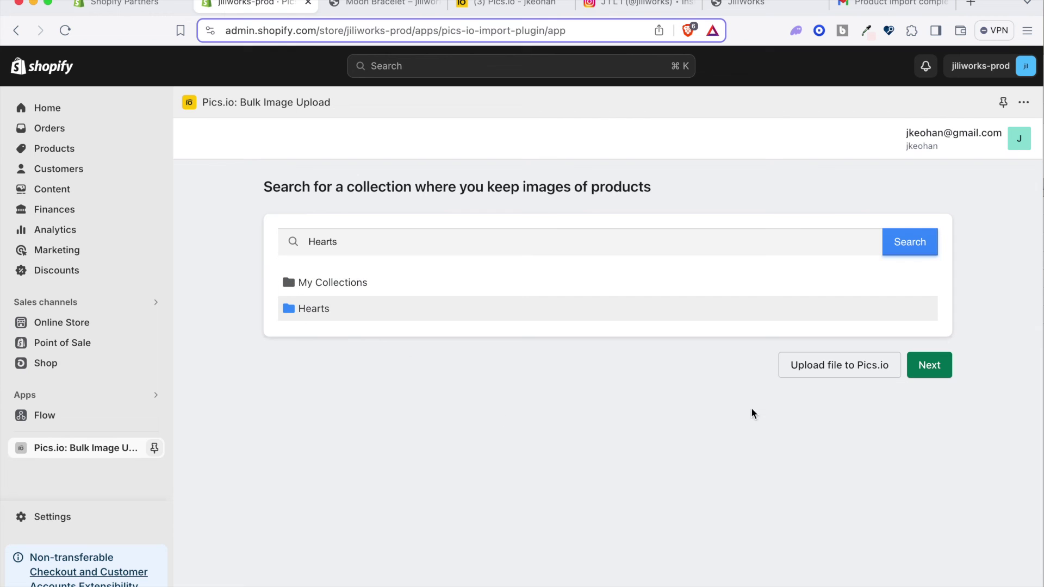
{"action": "left_click", "coordinate": [941, 362]}
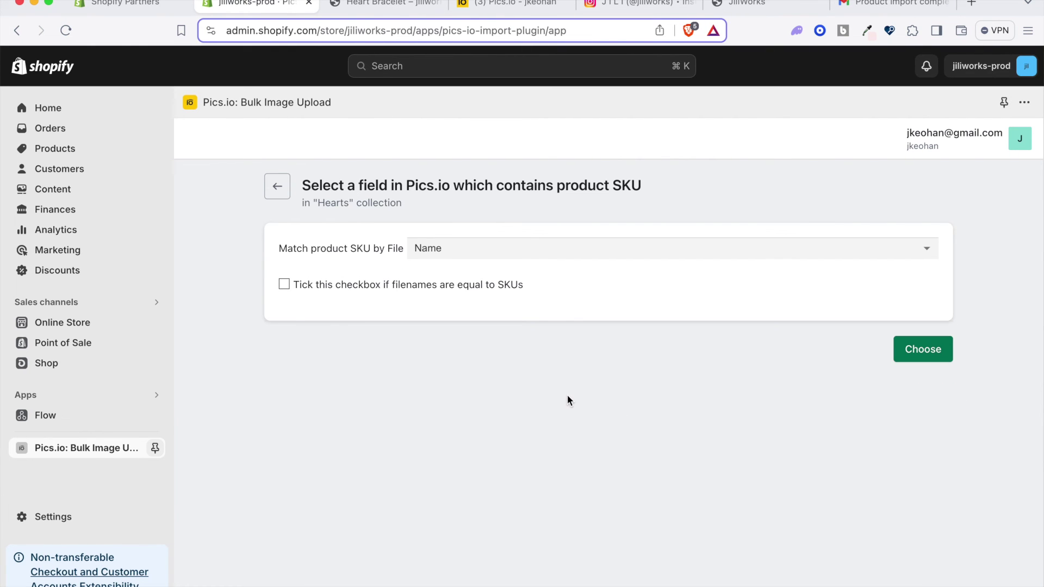
{"action": "left_click", "coordinate": [931, 350]}
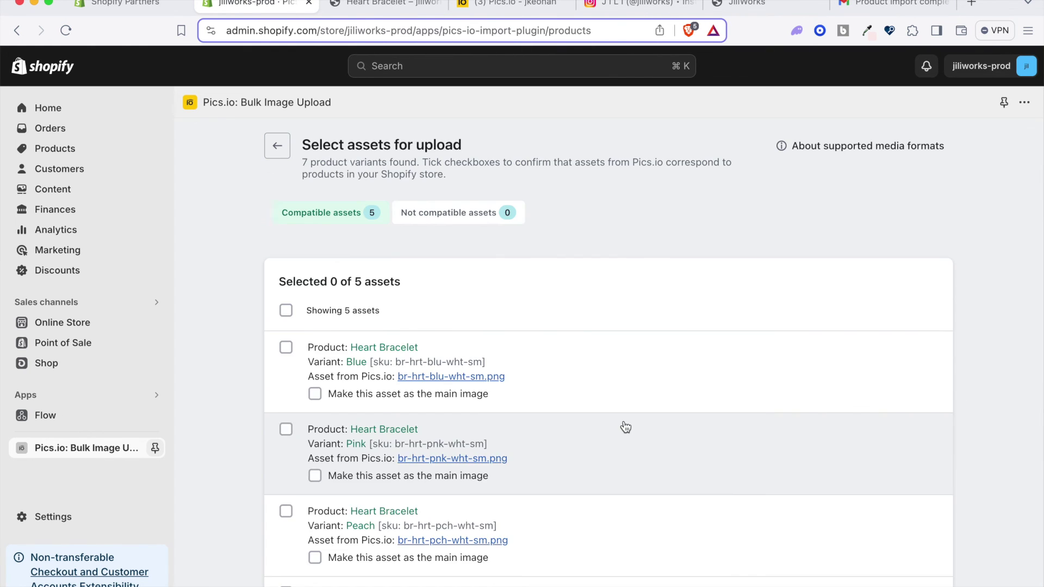
Select only the br-hrt-ylw-wht-sm.png asset for the Yellow Heart Bracelet variant and upload it to the store
{"action": "scroll", "coordinate": [624, 427], "scroll_direction": "down", "scroll_amount": 3}
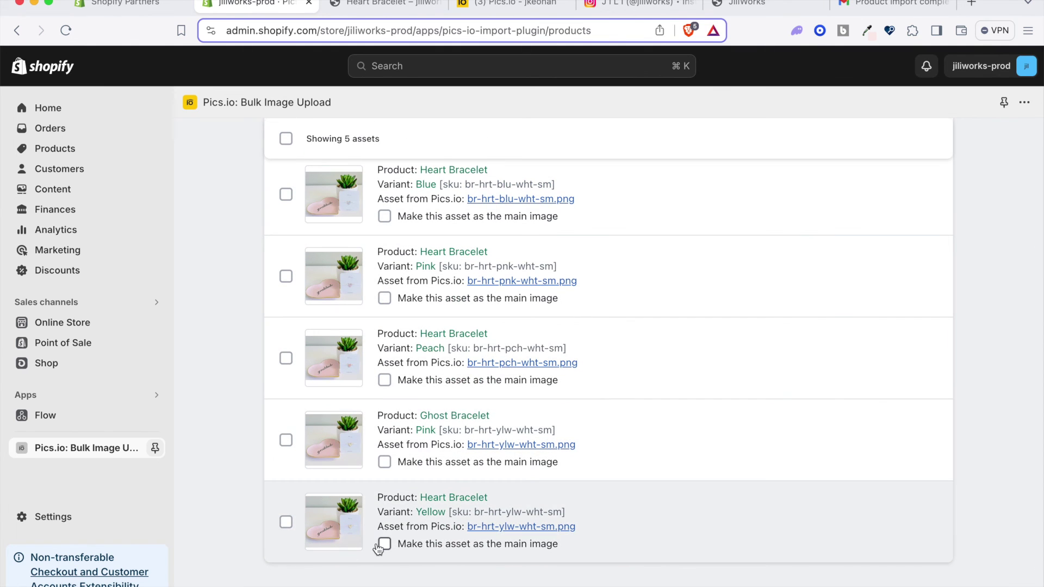
{"action": "left_click", "coordinate": [286, 523]}
{"action": "scroll", "coordinate": [443, 582], "scroll_direction": "down", "scroll_amount": 1}
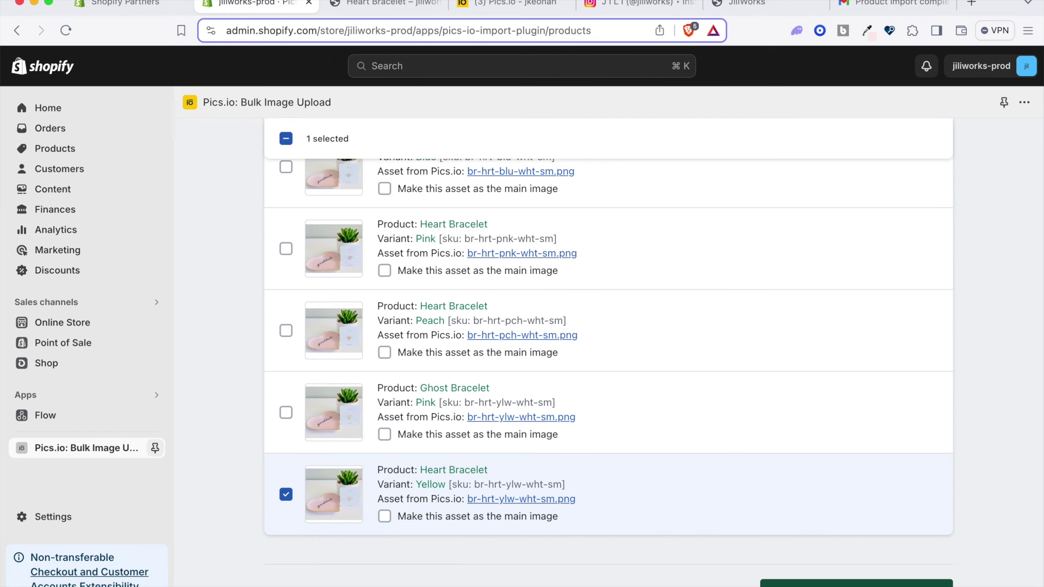
{"action": "left_click", "coordinate": [856, 584]}
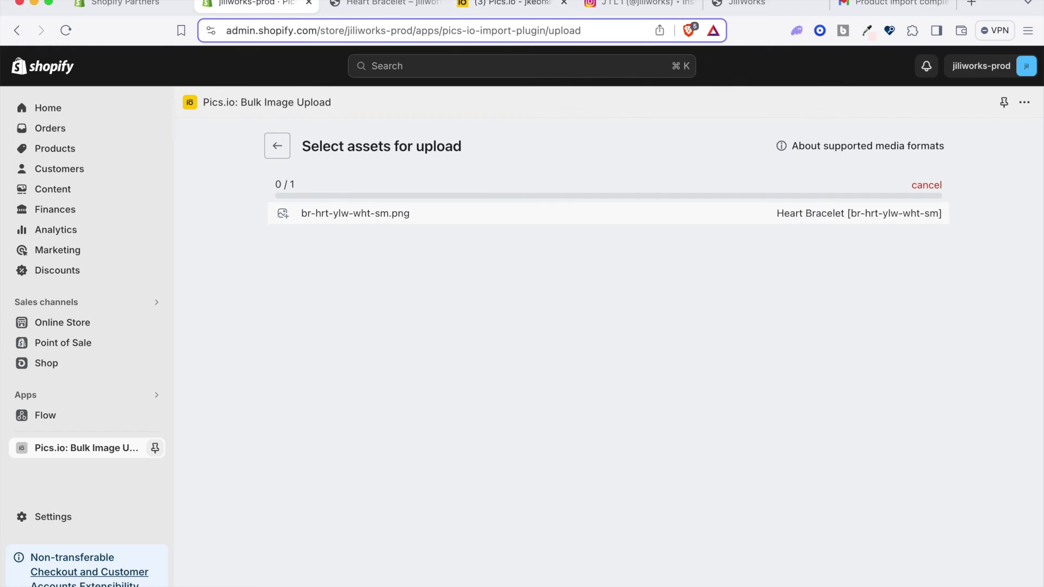
Reload the Heart Bracelet storefront page, check the Peach and Yellow variant images, and return to its admin product page
{"action": "left_click", "coordinate": [390, 6]}
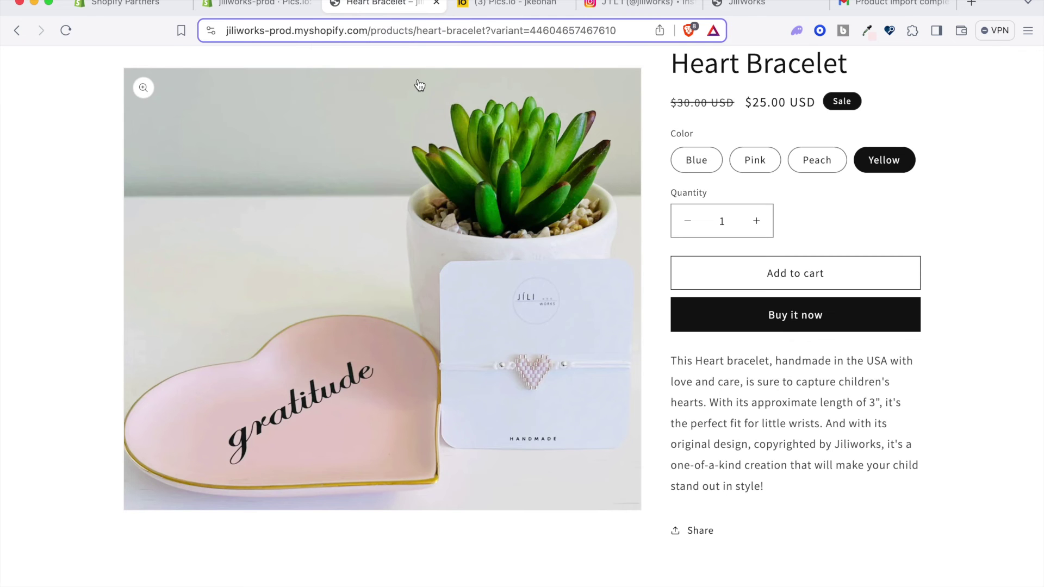
{"action": "scroll", "coordinate": [417, 85], "scroll_direction": "up", "scroll_amount": 5}
{"action": "key", "text": "super+r"}
{"action": "scroll", "coordinate": [134, 143], "scroll_direction": "down", "scroll_amount": 2}
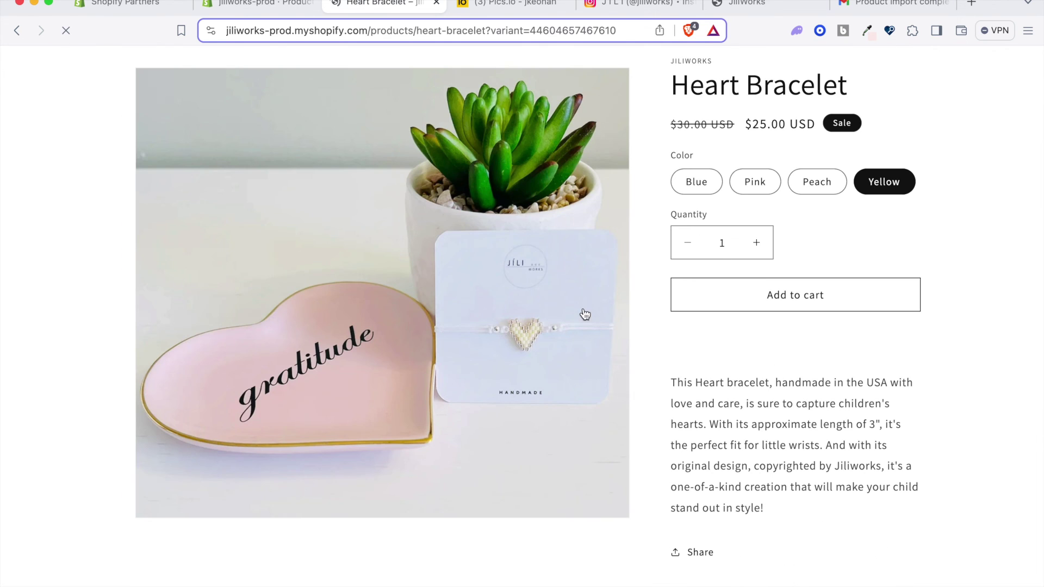
{"action": "left_click", "coordinate": [812, 185]}
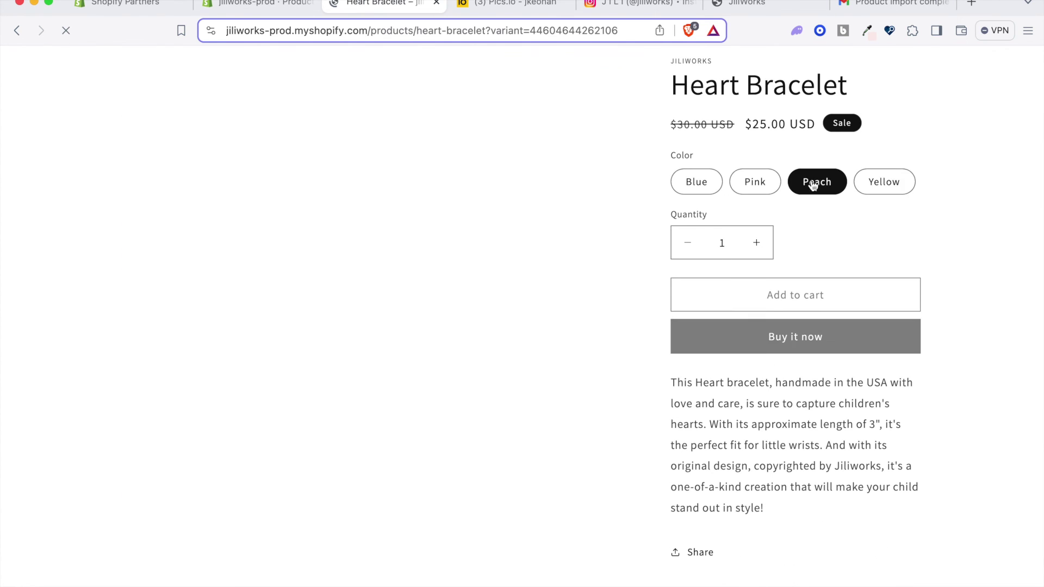
{"action": "left_click", "coordinate": [883, 183]}
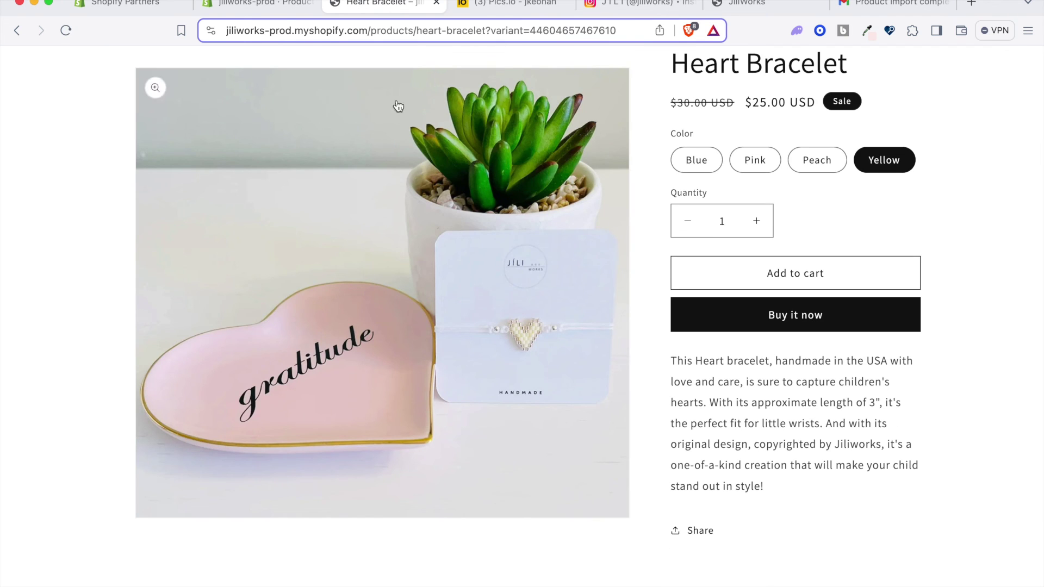
{"action": "left_click", "coordinate": [273, 6]}
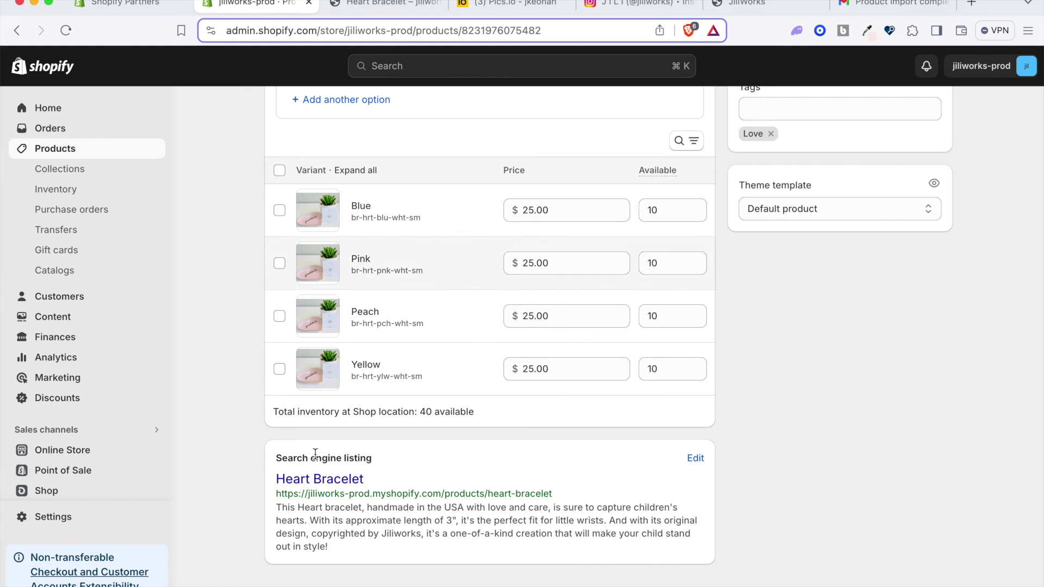
{"action": "scroll", "coordinate": [316, 454], "scroll_direction": "up", "scroll_amount": 10}
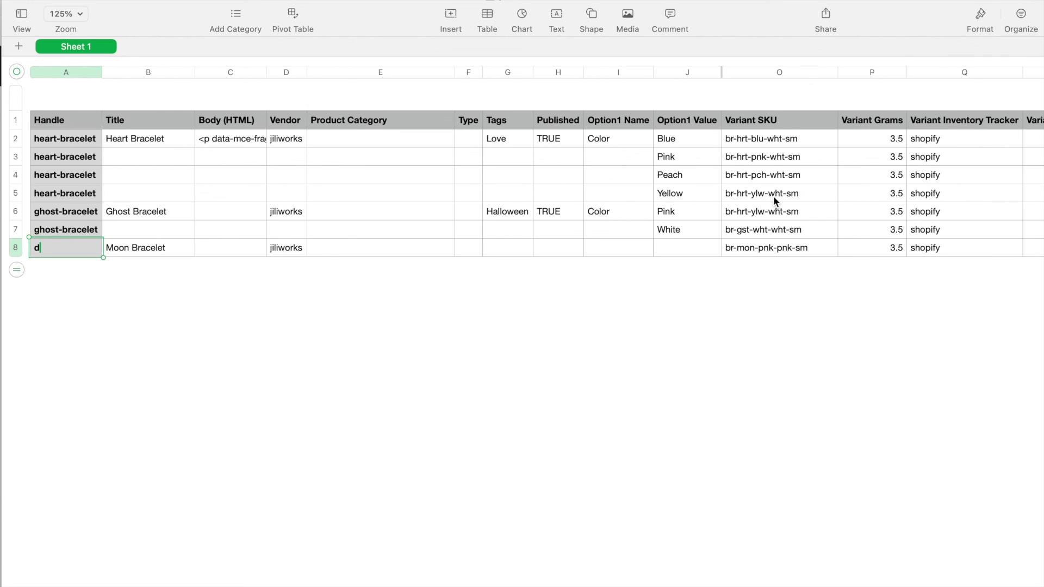
Review the prod spreadsheet's columns from Handle across to Variant Inventory Qty, and return to the Shopify admin
{"action": "left_click", "coordinate": [99, 297]}
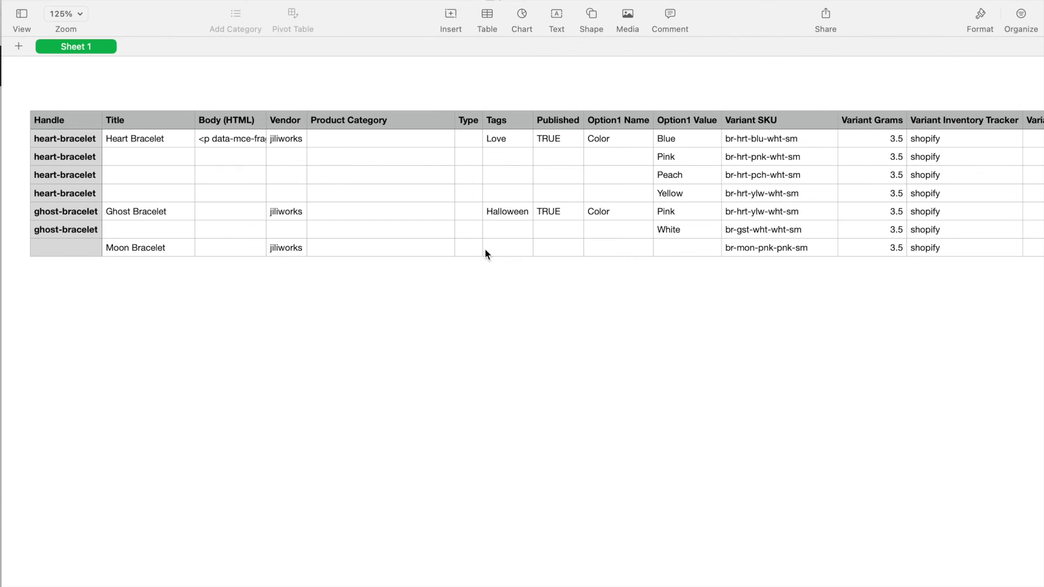
{"action": "scroll", "coordinate": [755, 268], "scroll_direction": "right", "scroll_amount": 5}
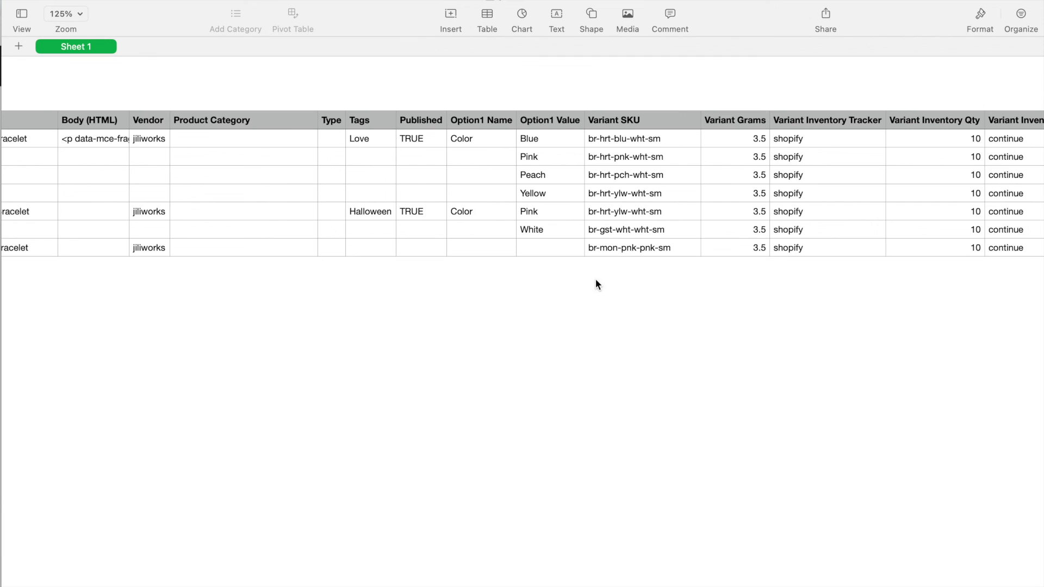
{"action": "scroll", "coordinate": [655, 235], "scroll_direction": "left", "scroll_amount": 5}
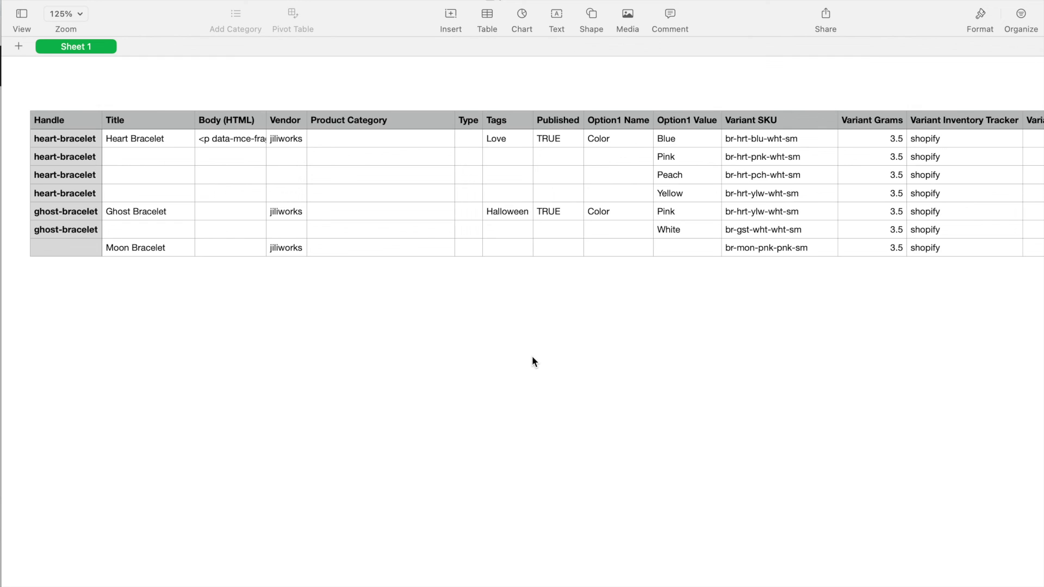
{"action": "left_click", "coordinate": [27, 1]}
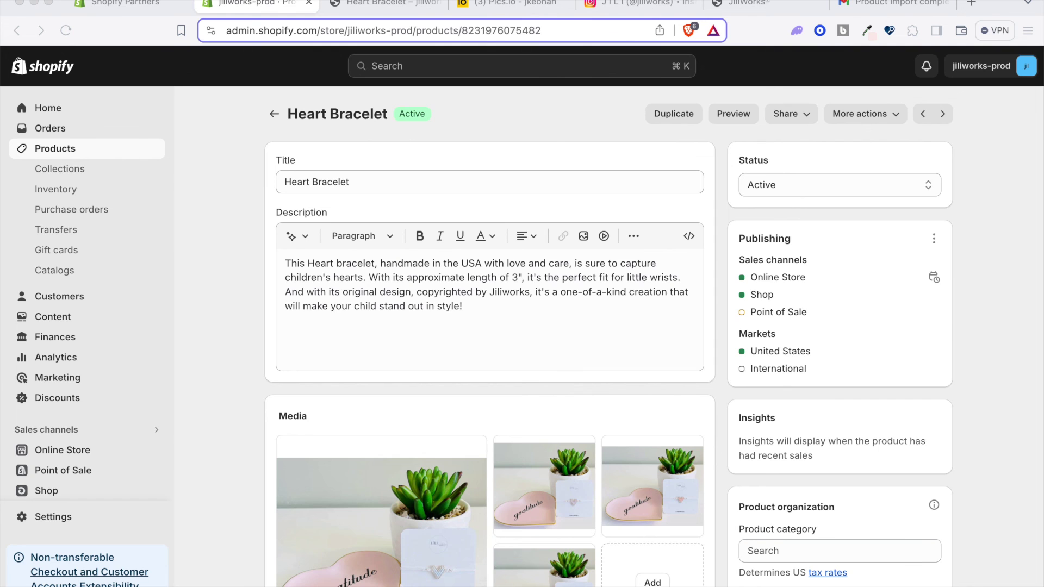
Switch to the jili-works storefront and open the Heart Bracelet page from Best Sellers
{"action": "left_click", "coordinate": [763, 3]}
{"action": "scroll", "coordinate": [763, 489], "scroll_direction": "down", "scroll_amount": 7}
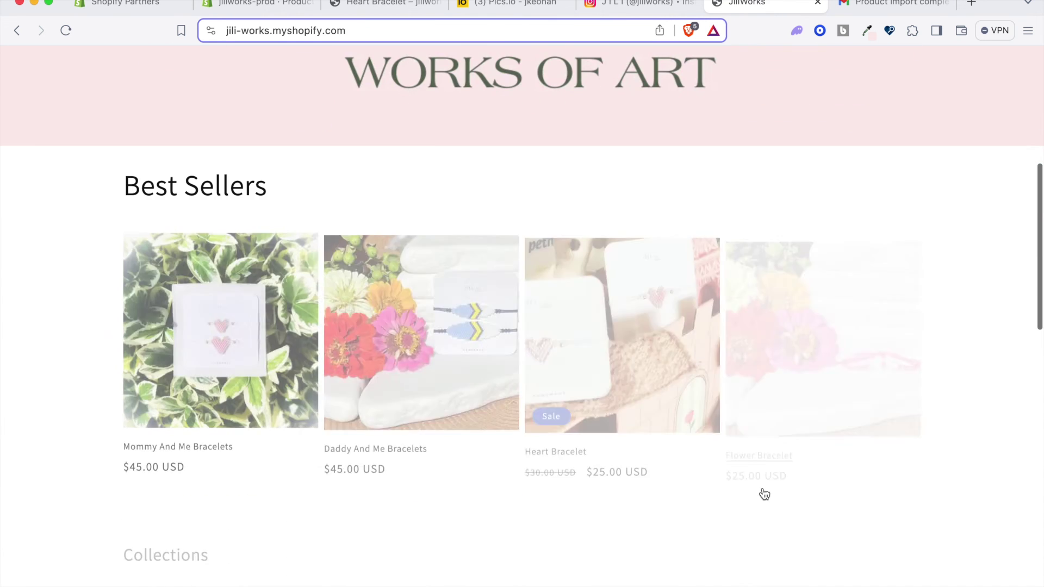
{"action": "left_click", "coordinate": [652, 331]}
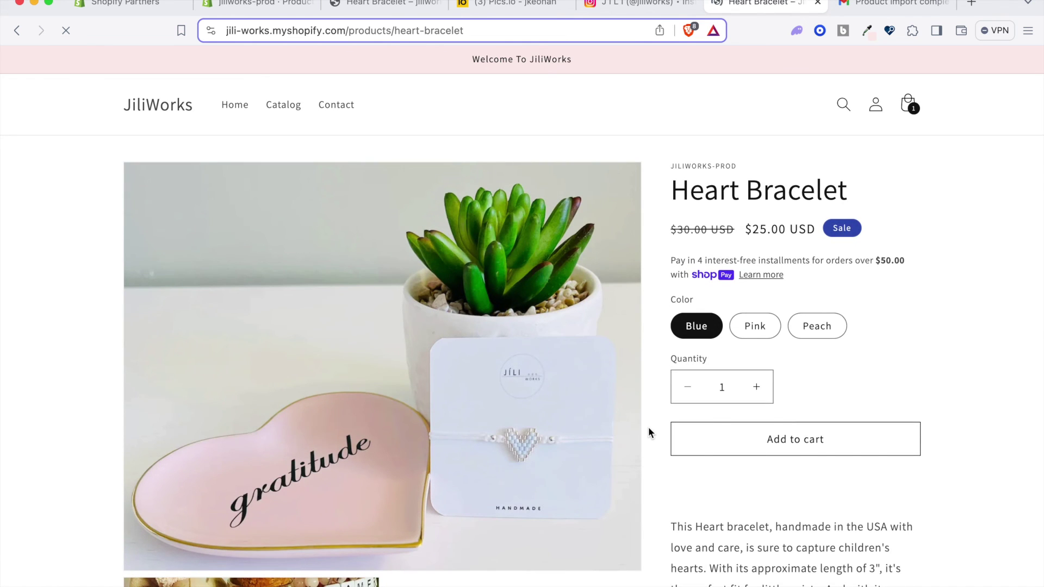
{"action": "scroll", "coordinate": [648, 429], "scroll_direction": "down", "scroll_amount": 3}
{"action": "scroll", "coordinate": [648, 430], "scroll_direction": "up", "scroll_amount": 1}
{"action": "scroll", "coordinate": [648, 427], "scroll_direction": "up", "scroll_amount": 1}
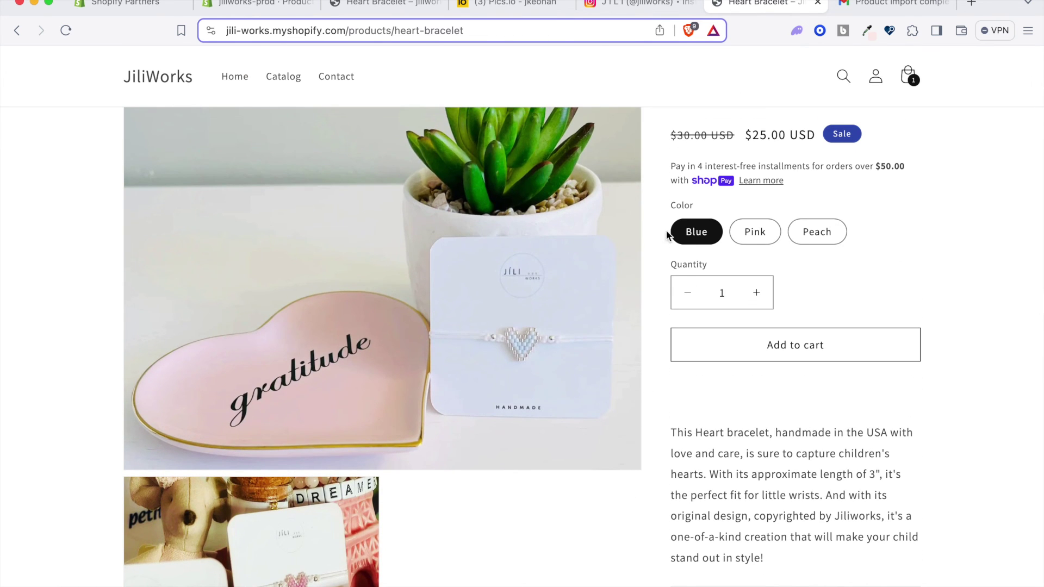
Switch the Heart Bracelet's color through Pink, Peach and Blue to check each variant's image
{"action": "left_click", "coordinate": [773, 233]}
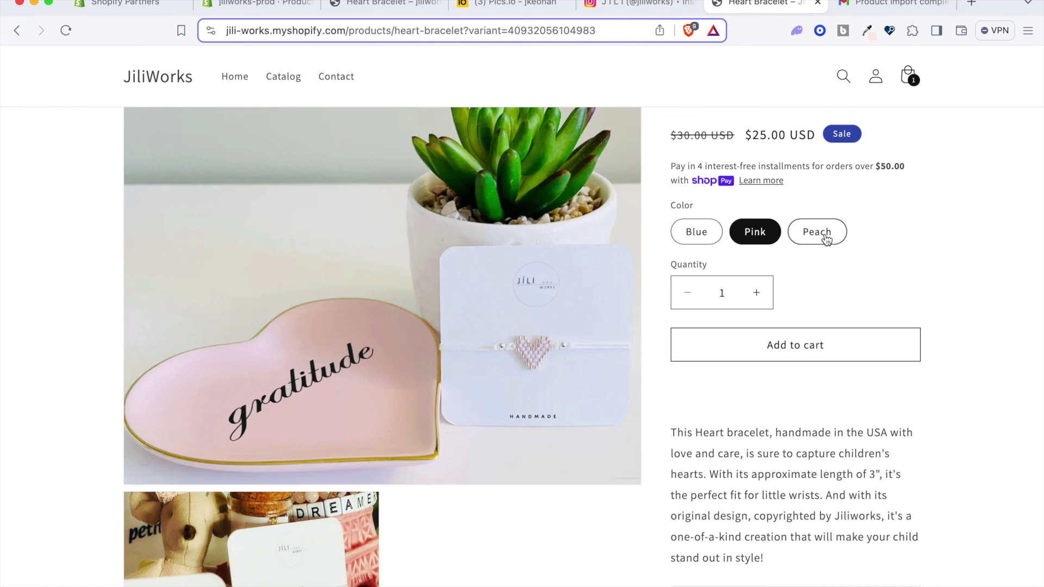
{"action": "left_click", "coordinate": [824, 234]}
{"action": "left_click", "coordinate": [702, 234]}
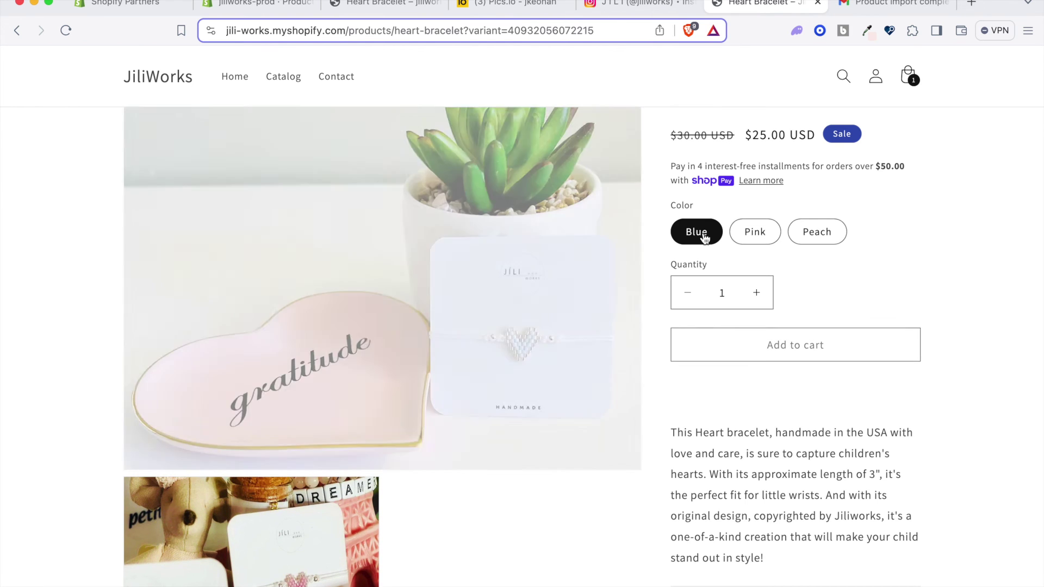
{"action": "scroll", "coordinate": [703, 235], "scroll_direction": "up", "scroll_amount": 1}
{"action": "scroll", "coordinate": [703, 233], "scroll_direction": "up", "scroll_amount": 1}
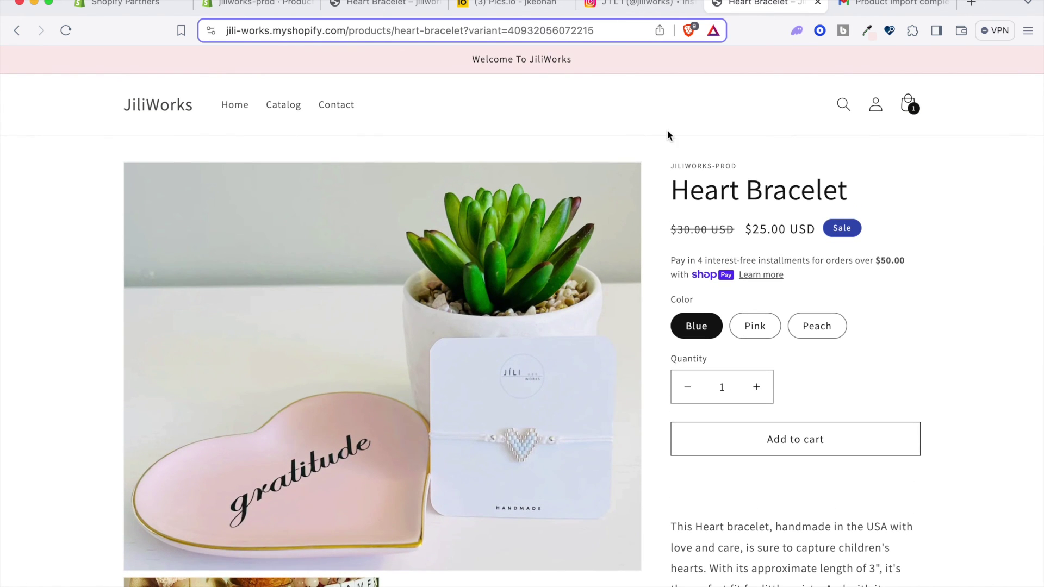